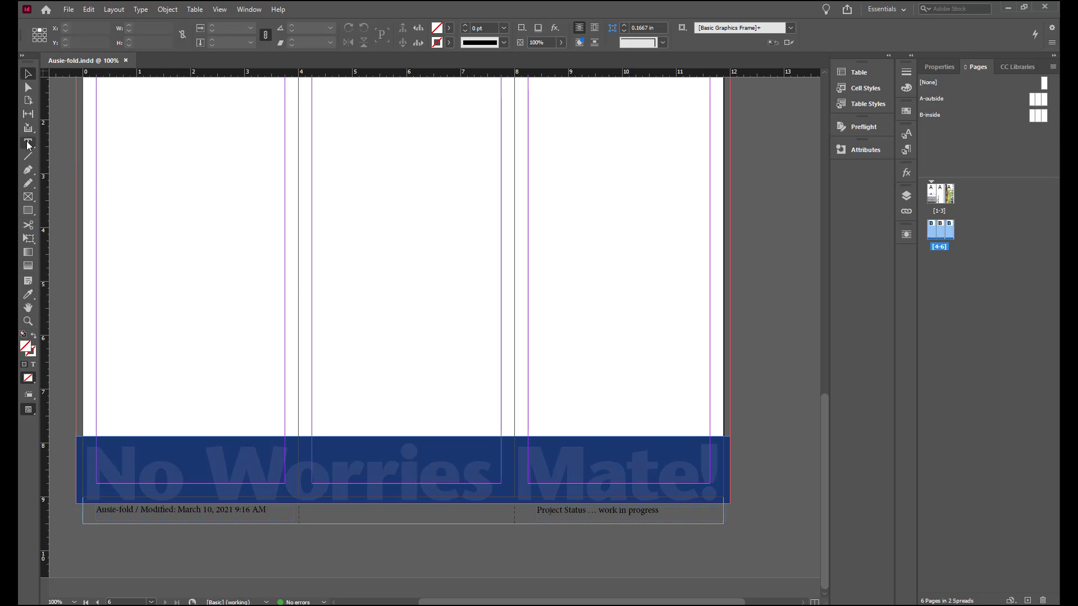
Step: Draw a row of four equal empty graphics frames between the outer margins, about 11.375 in wide by 2.08 in tall overall
{"action": "left_click", "coordinate": [29, 197]}
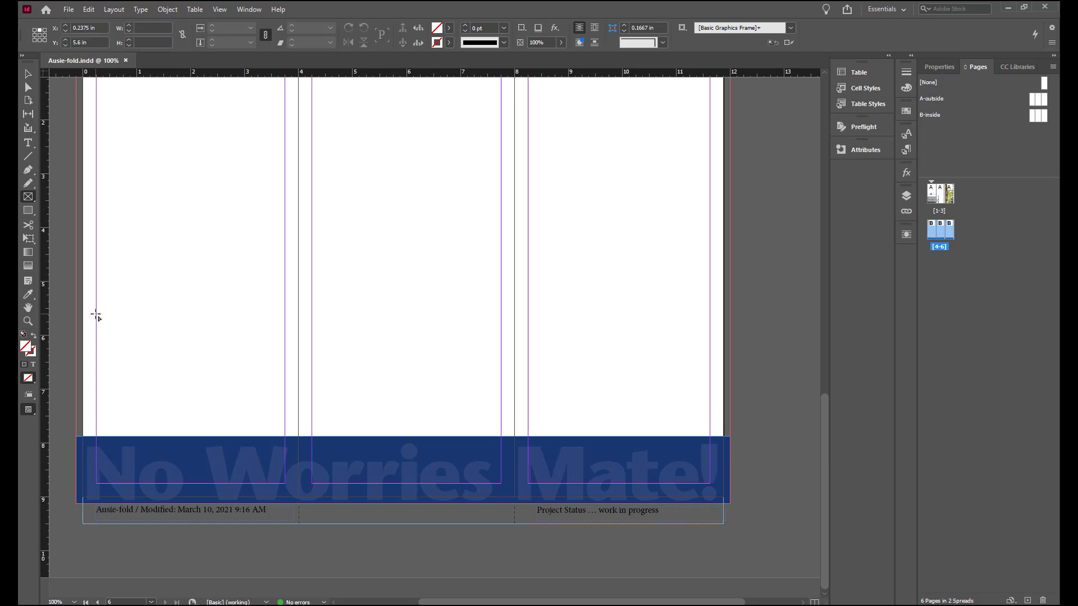
{"action": "left_click_drag", "start_coordinate": [96, 314], "coordinate": [711, 427]}
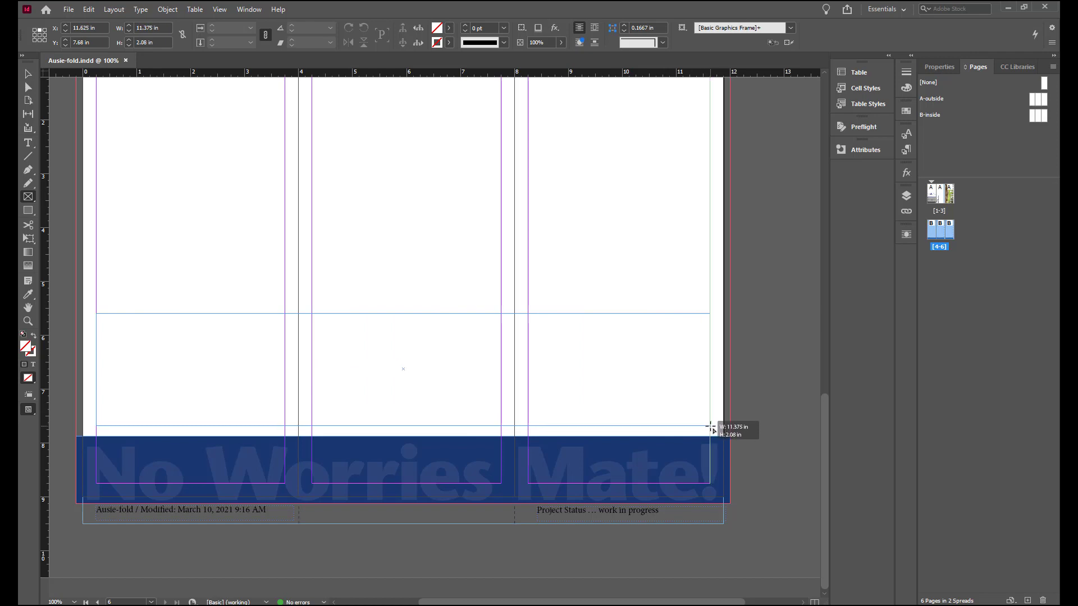
{"action": "left_click_drag", "start_coordinate": [710, 427], "coordinate": [711, 427]}
{"action": "key", "text": "Right"}
{"action": "left_click_drag", "start_coordinate": [711, 427], "coordinate": [711, 427]}
{"action": "key", "text": "Right"}
{"action": "key", "text": "Right"}
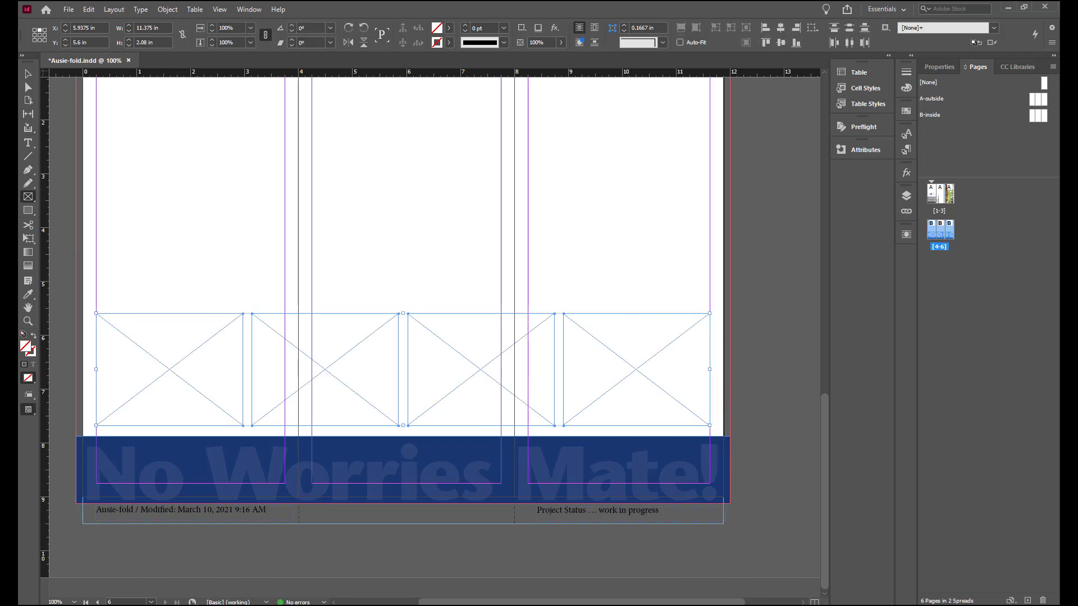
Step: Set the four selected frames' Y position to 5.8 in and their height to 2.35 in
{"action": "left_click", "coordinate": [100, 43]}
{"action": "type", "text": "5.8"}
{"action": "key", "text": "Return"}
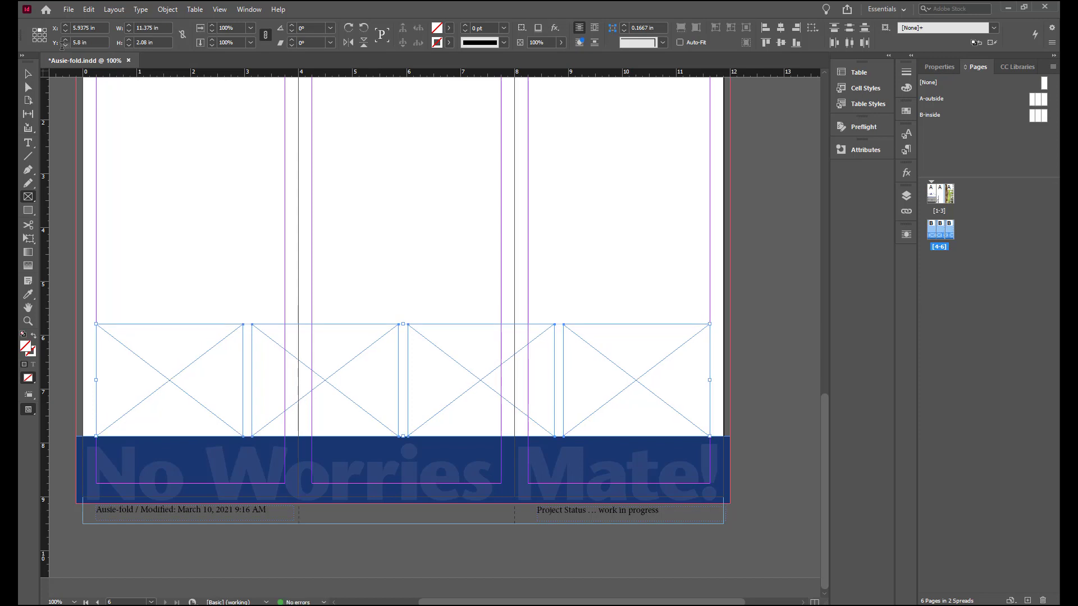
{"action": "left_click", "coordinate": [154, 42]}
{"action": "left_click_drag", "start_coordinate": [155, 43], "coordinate": [129, 43]}
{"action": "type", "text": "2.35"}
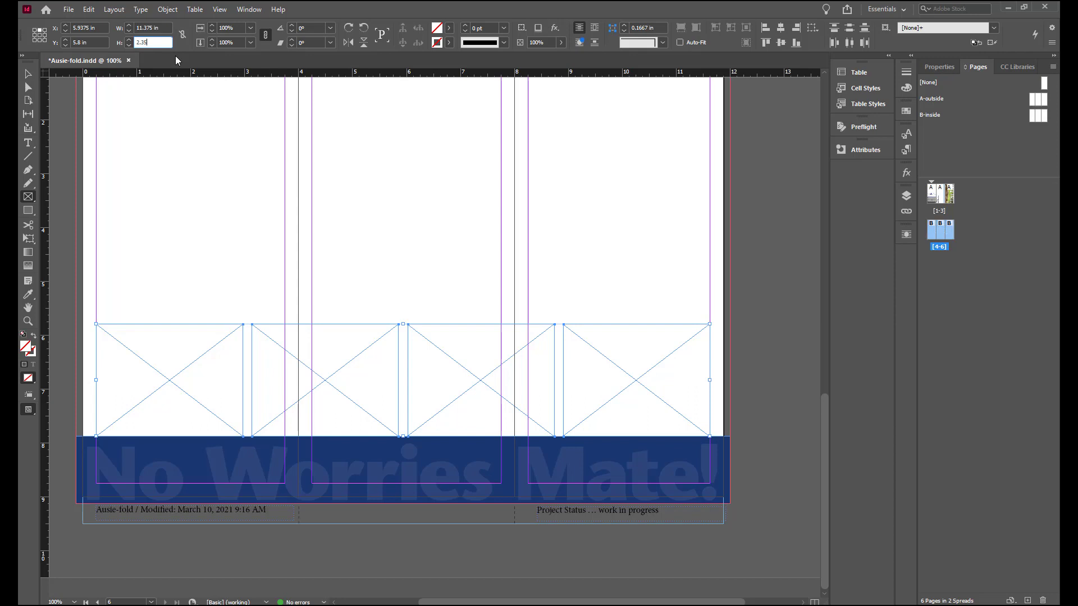
{"action": "key", "text": "Return"}
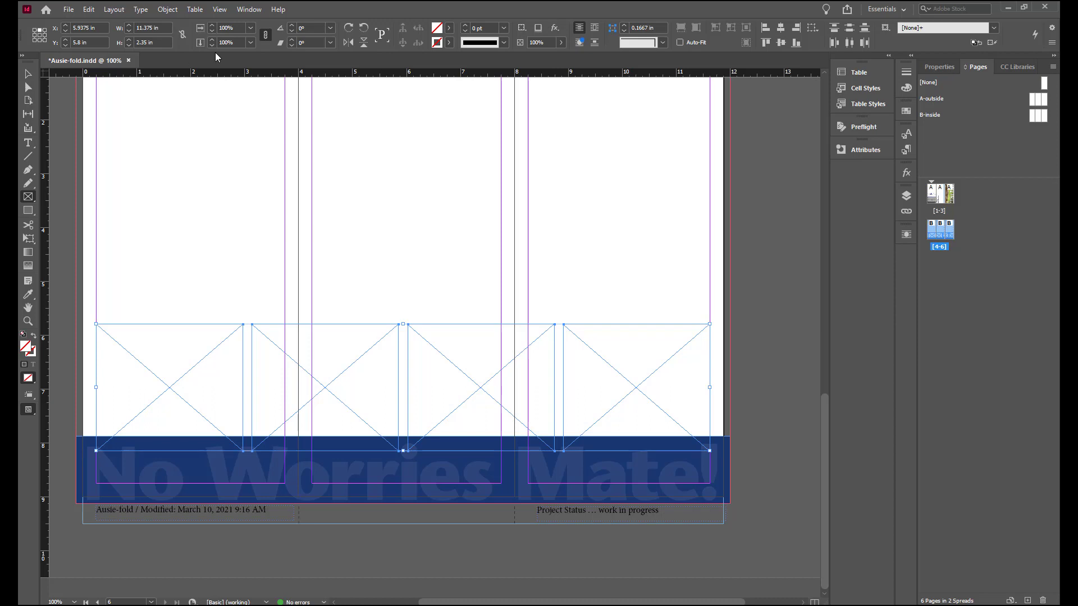
Step: Enable Auto-Fit with Fill Frame Proportionally in the frame fitting options of the four selected frames
{"action": "right_click", "coordinate": [663, 365]}
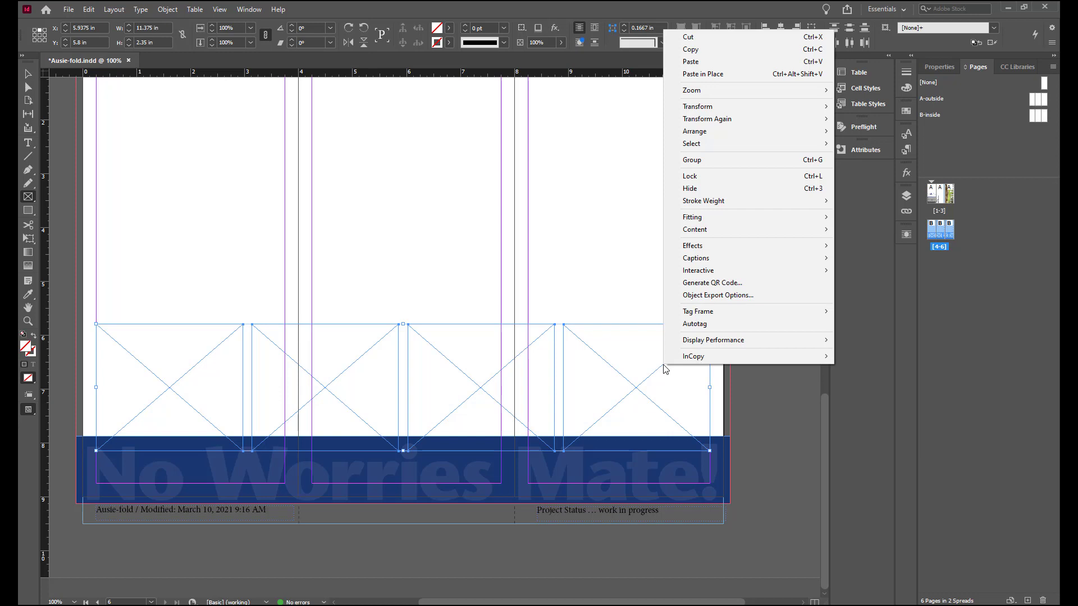
{"action": "mouse_move", "coordinate": [750, 219]}
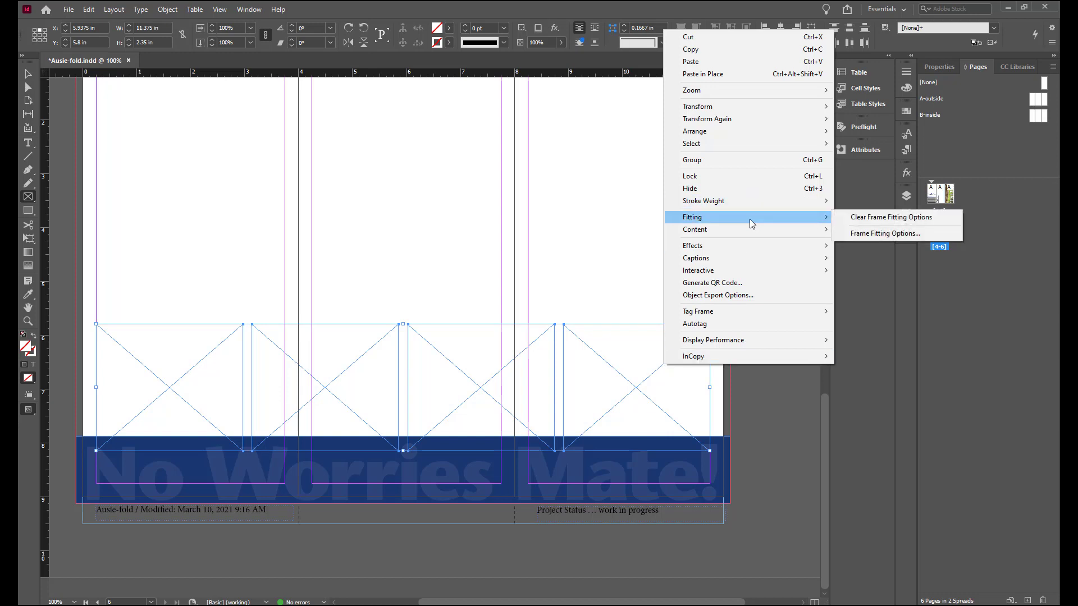
{"action": "left_click", "coordinate": [868, 234]}
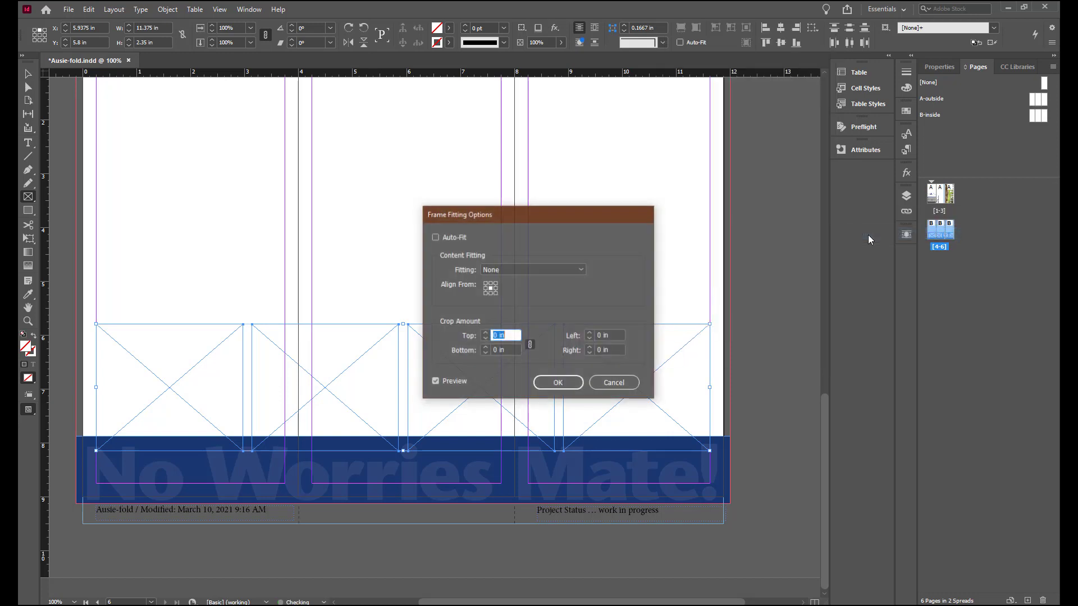
{"action": "left_click", "coordinate": [436, 237]}
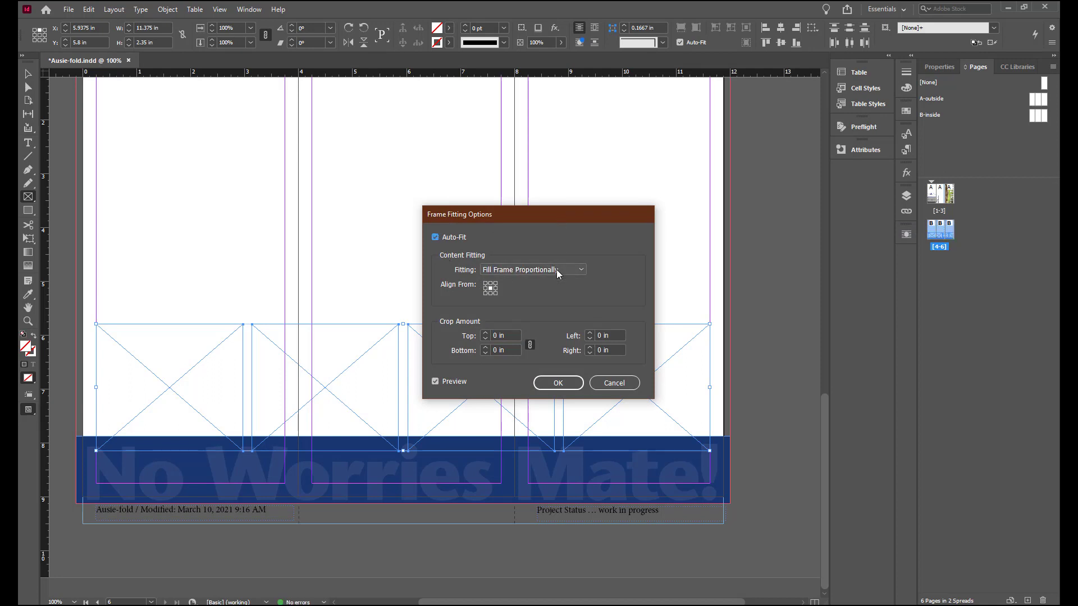
{"action": "left_click", "coordinate": [565, 383]}
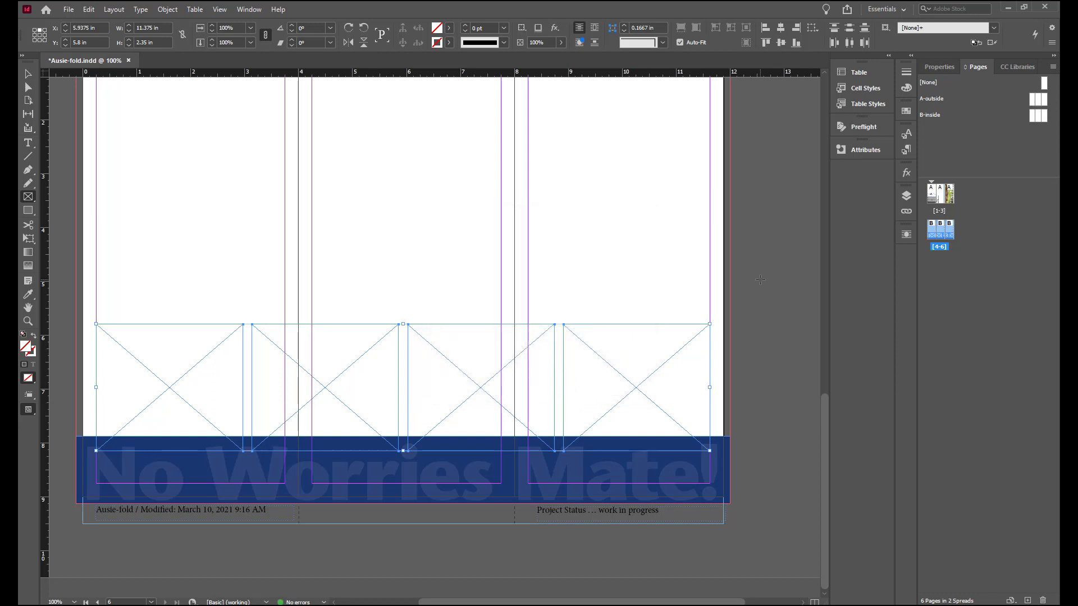
Step: Open the object styles and apply [Basic Graphics Frame] to the four selected frames
{"action": "left_click", "coordinate": [251, 13]}
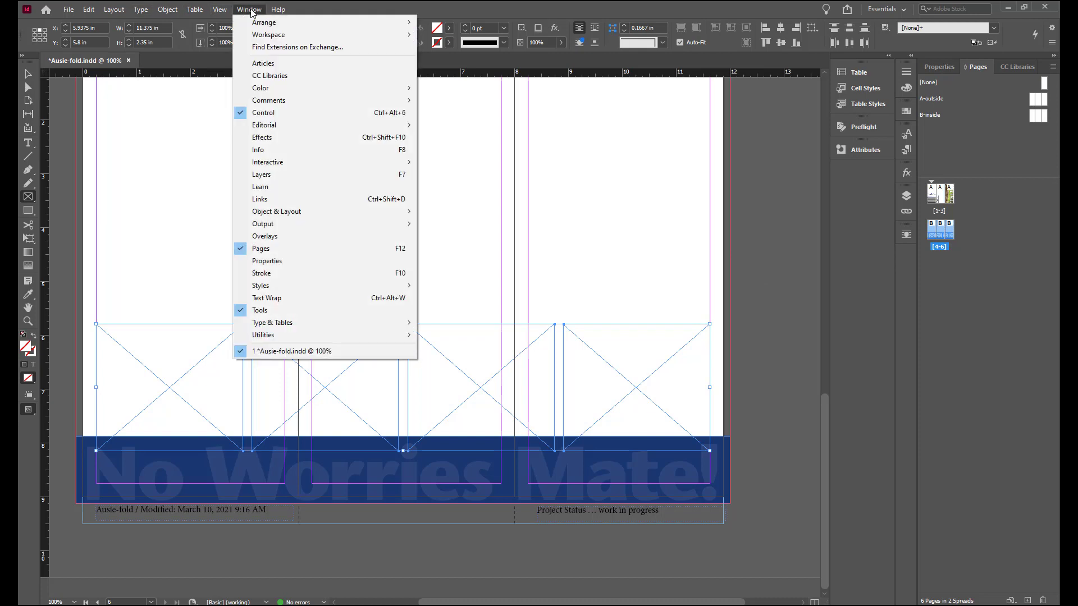
{"action": "mouse_move", "coordinate": [274, 290]}
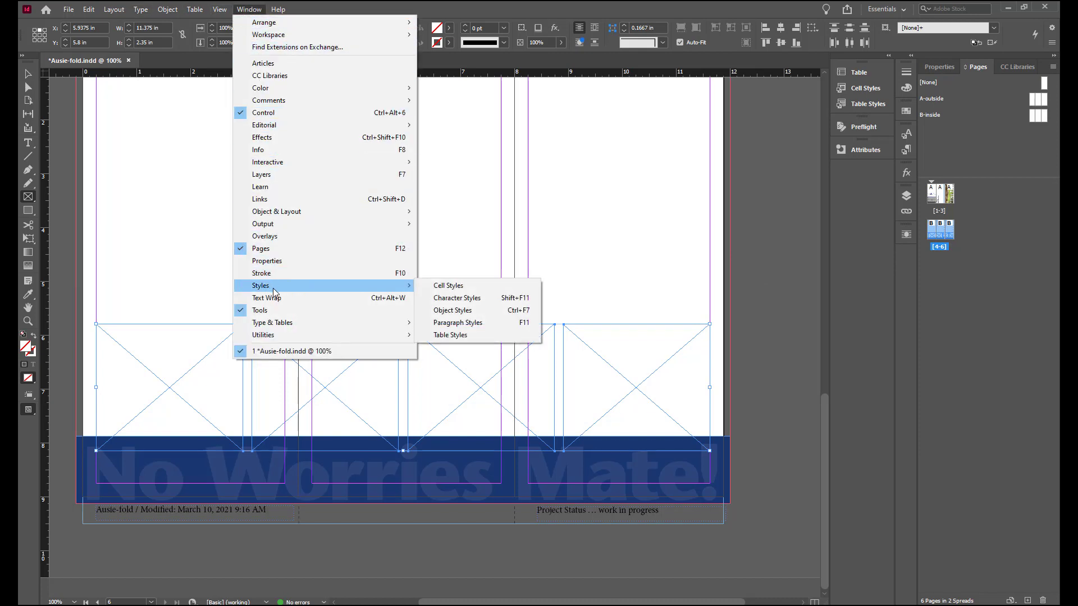
{"action": "left_click", "coordinate": [475, 311]}
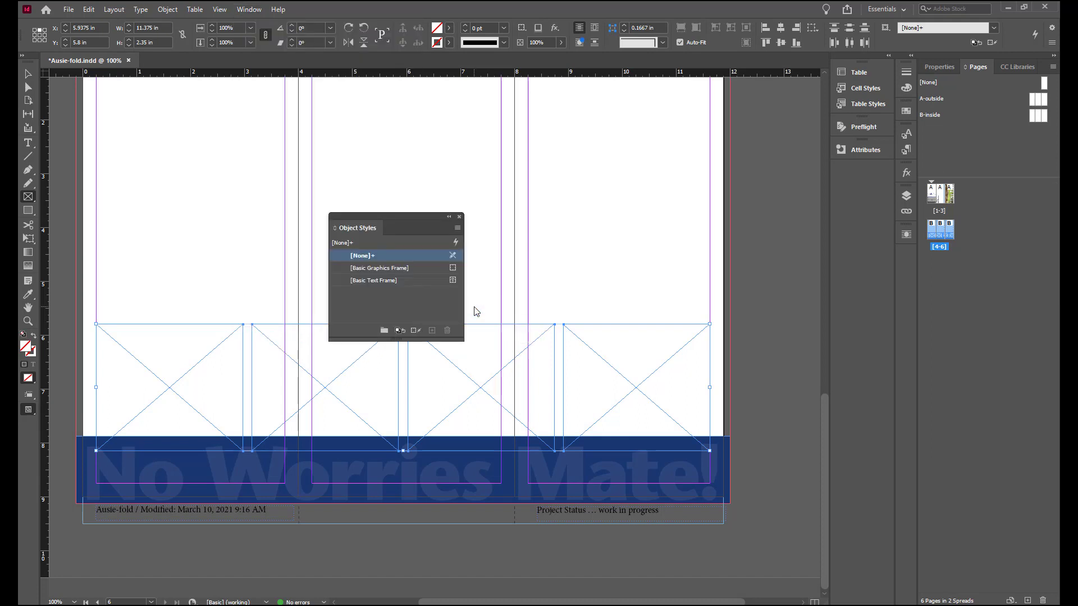
{"action": "left_click_drag", "start_coordinate": [399, 214], "coordinate": [648, 180]}
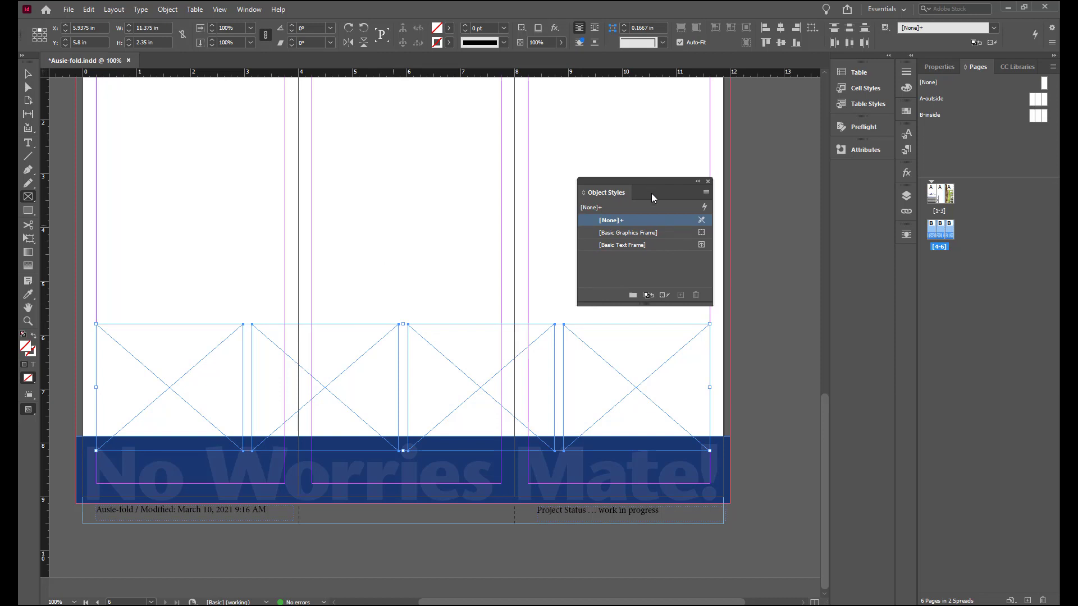
{"action": "left_click", "coordinate": [651, 237]}
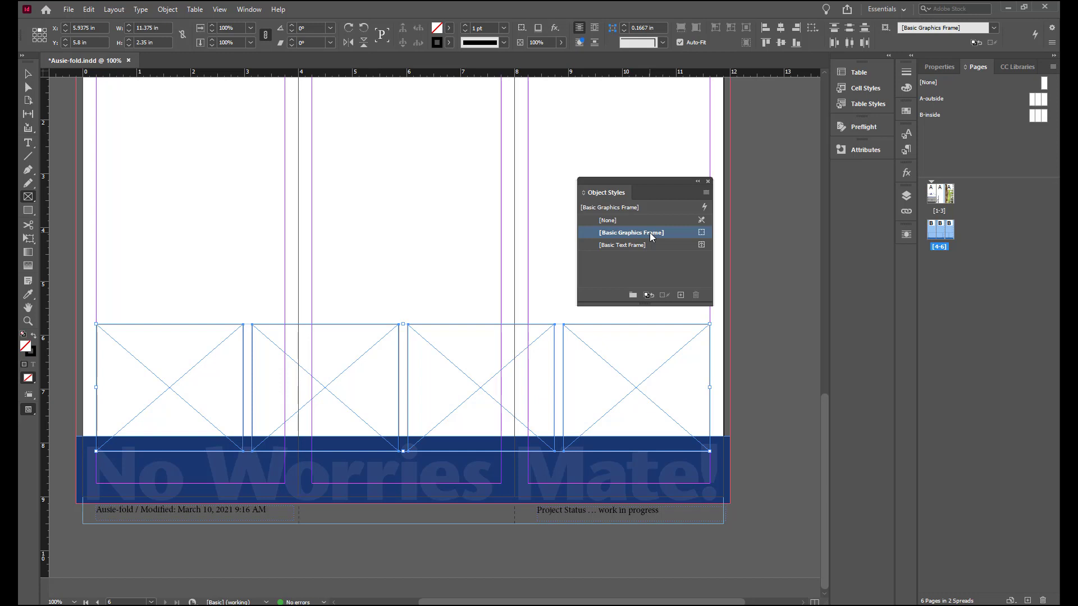
Step: Edit the [Basic Graphics Frame] object style to use a [Paper] fill
{"action": "right_click", "coordinate": [650, 233]}
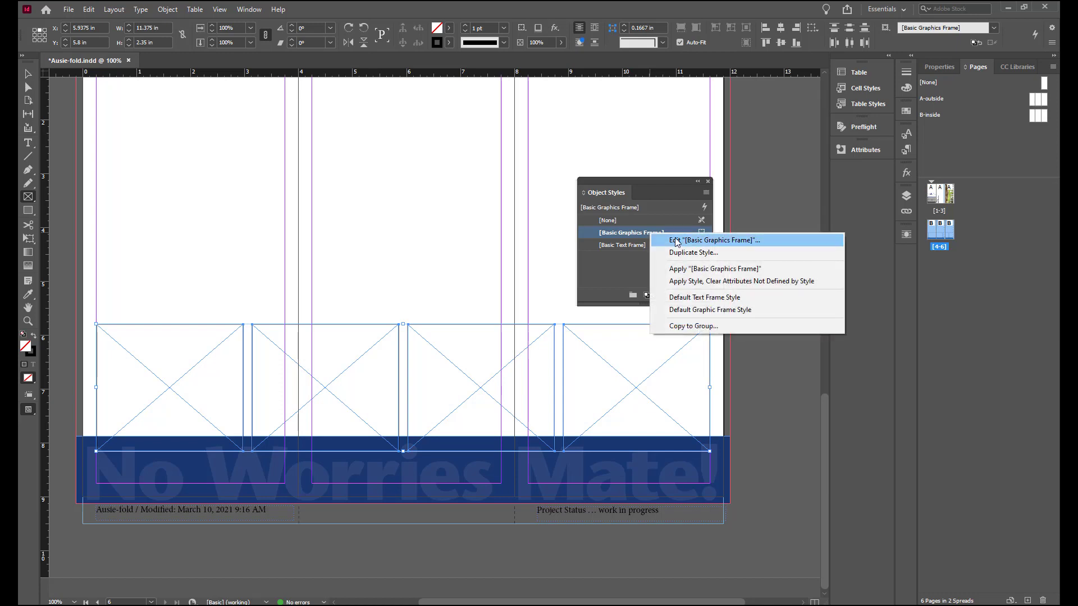
{"action": "left_click", "coordinate": [675, 239]}
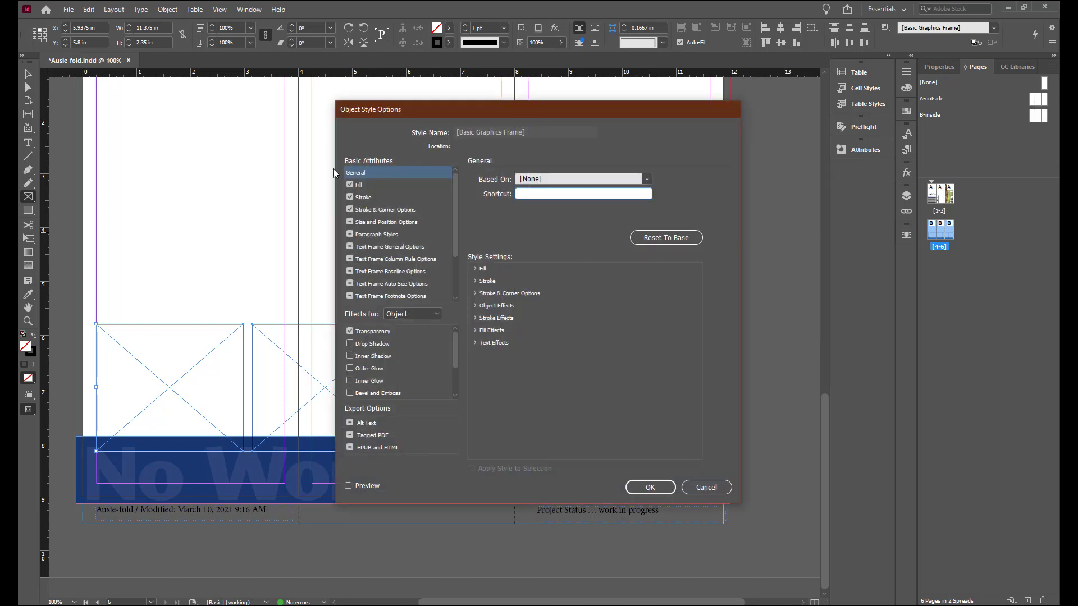
{"action": "left_click", "coordinate": [361, 187]}
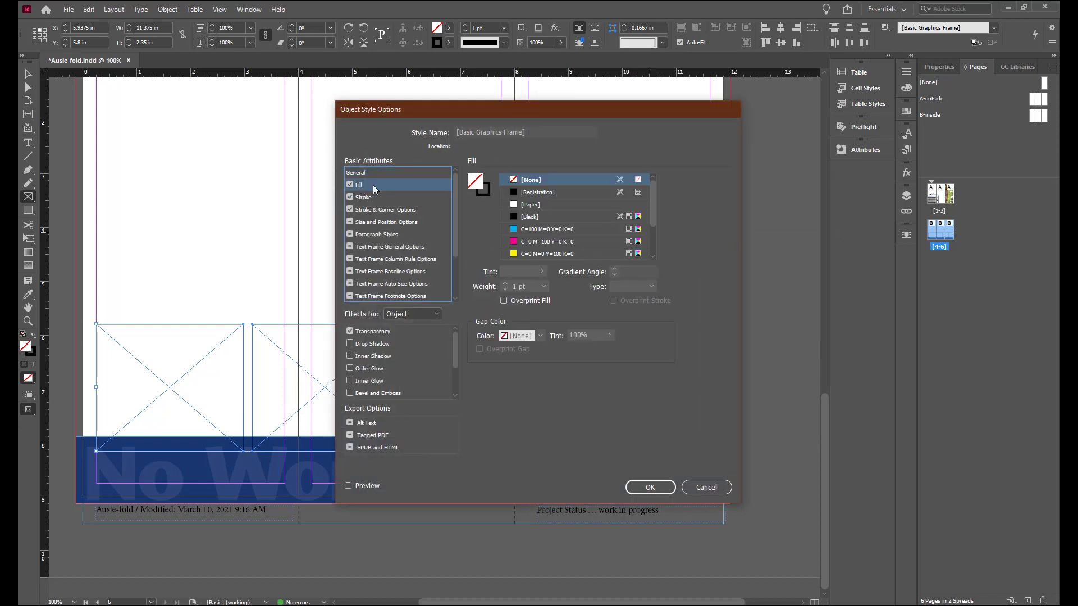
{"action": "left_click", "coordinate": [539, 208]}
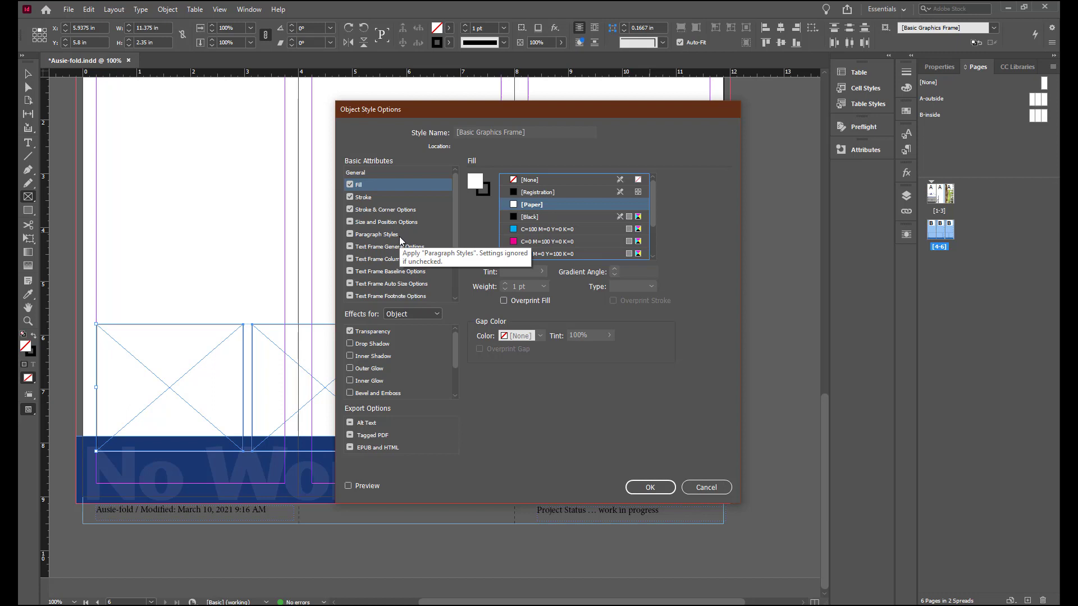
Step: Add bounding-box text wrap with a 0.0625 in offset on all sides to the graphics frame style and save it
{"action": "left_click_drag", "start_coordinate": [454, 241], "coordinate": [456, 267]}
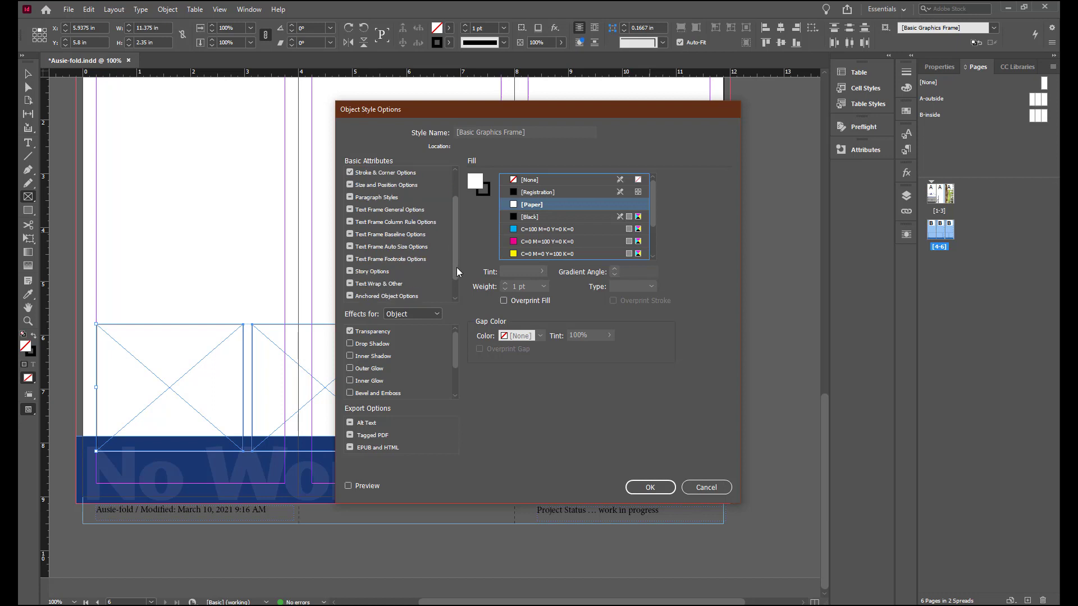
{"action": "left_click", "coordinate": [402, 284]}
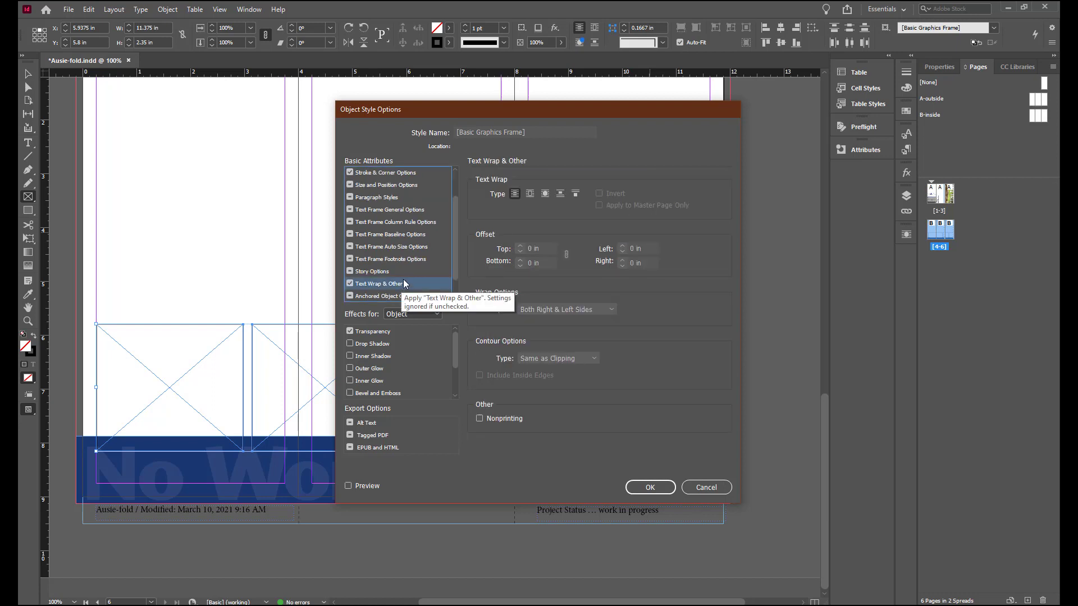
{"action": "left_click", "coordinate": [530, 194]}
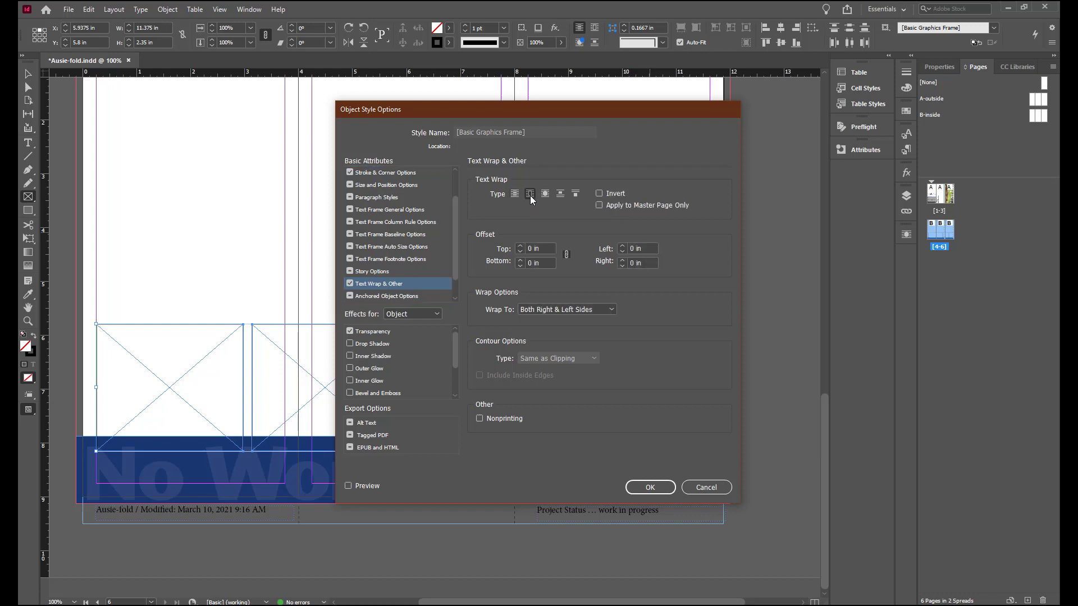
{"action": "left_click", "coordinate": [520, 246]}
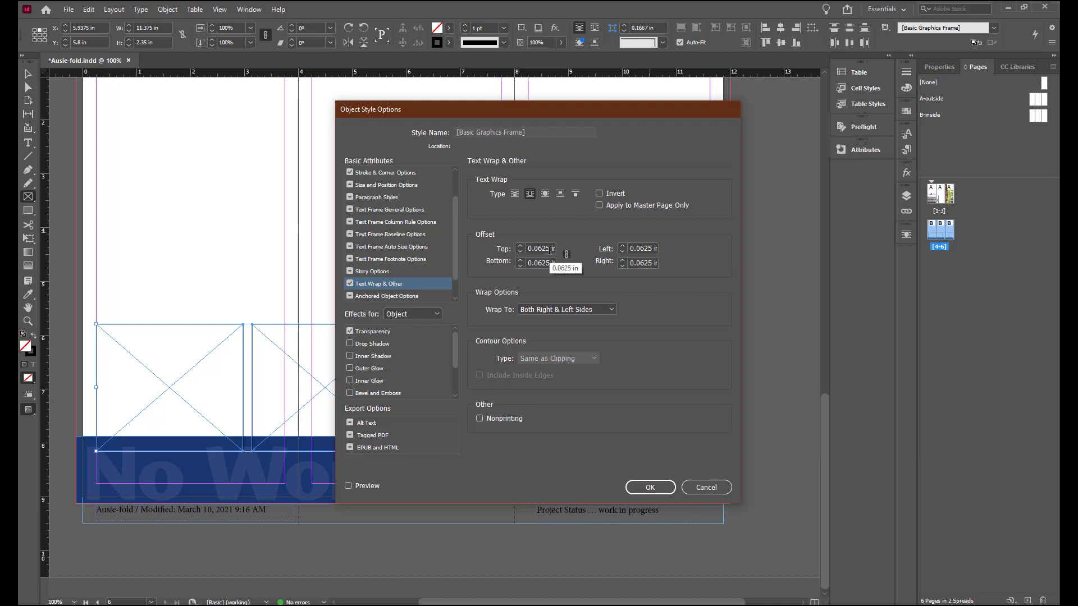
{"action": "left_click", "coordinate": [629, 493]}
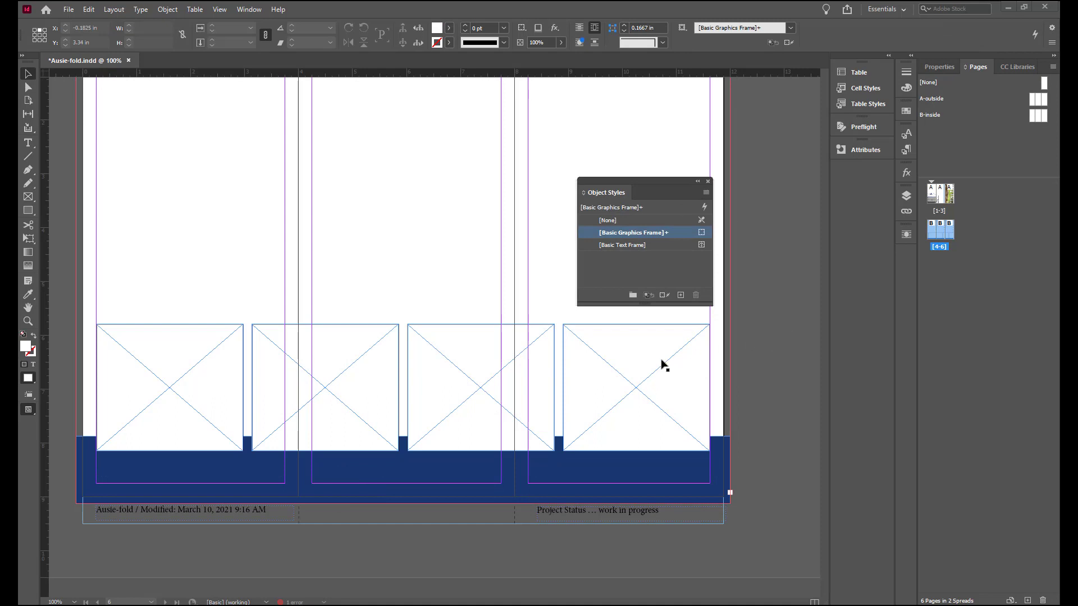
Step: Make the blue "No Worries Mate!" banner text frame ignore text wrap
{"action": "left_click", "coordinate": [660, 366]}
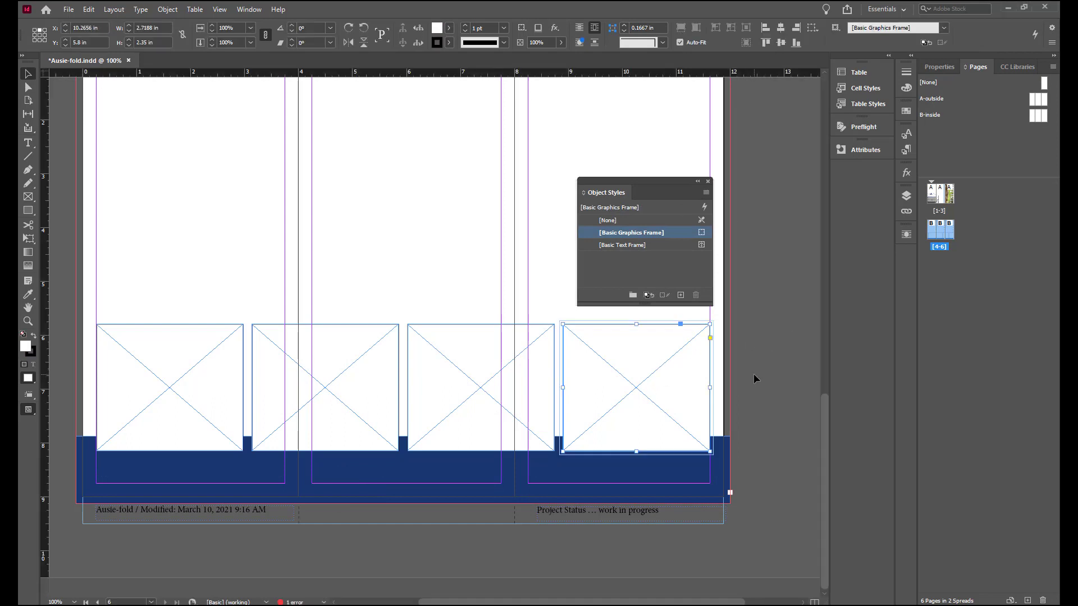
{"action": "left_click", "coordinate": [682, 484]}
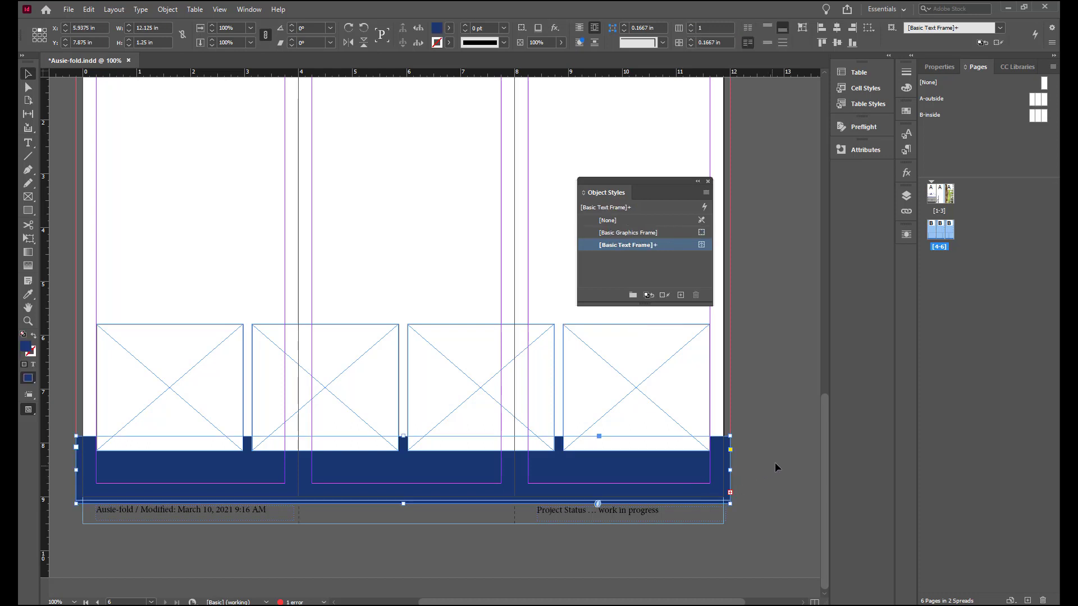
{"action": "right_click", "coordinate": [724, 481]}
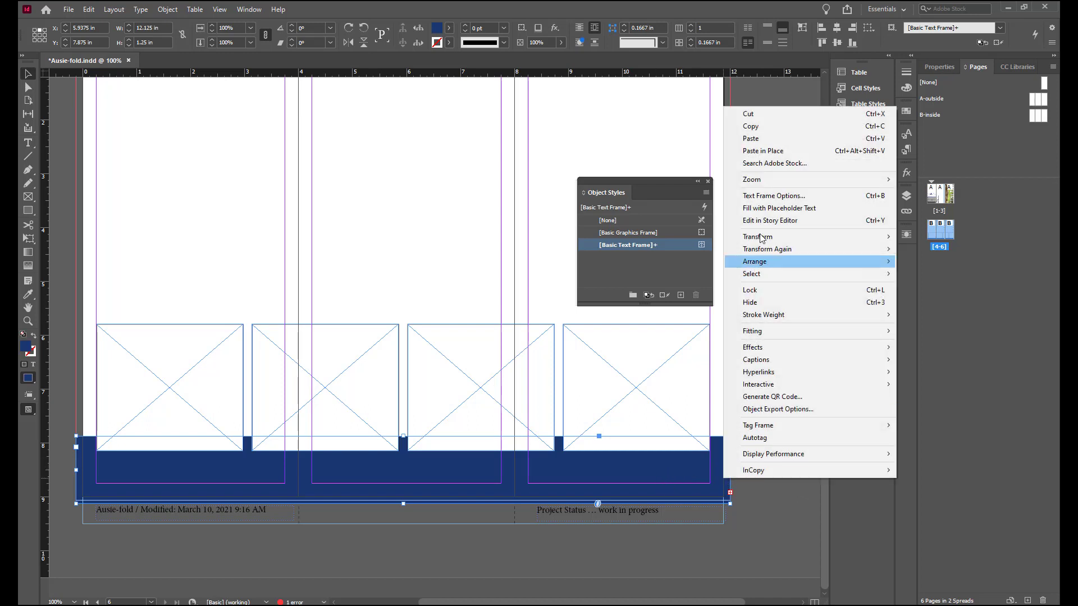
{"action": "left_click", "coordinate": [781, 197]}
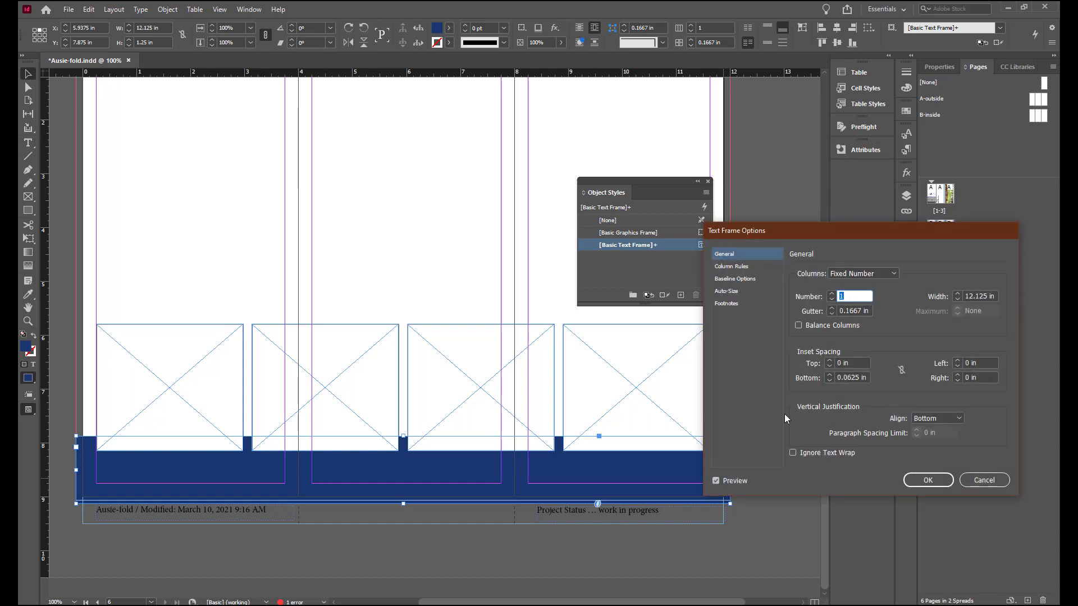
{"action": "left_click", "coordinate": [792, 453]}
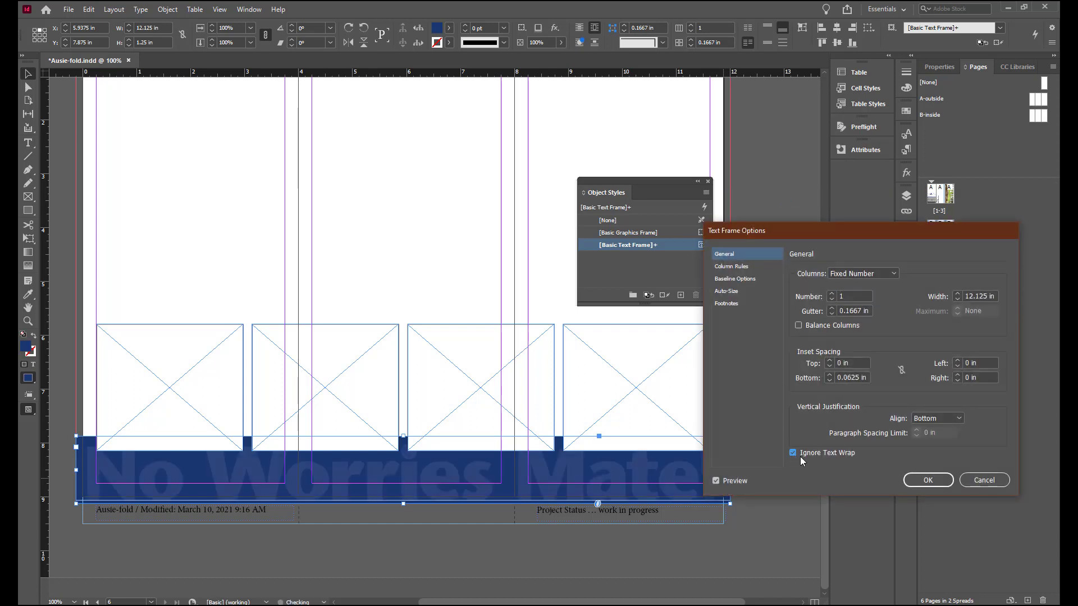
{"action": "left_click", "coordinate": [932, 483]}
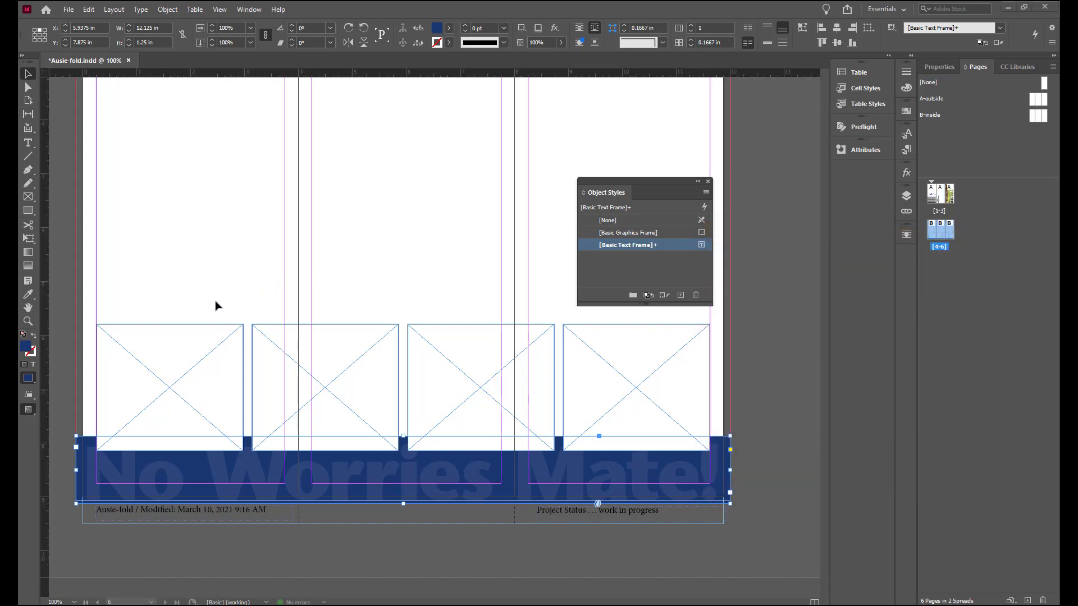
Step: Add a drop shadow effect with 45% opacity to the first image placeholder frame in the row
{"action": "left_click", "coordinate": [193, 341]}
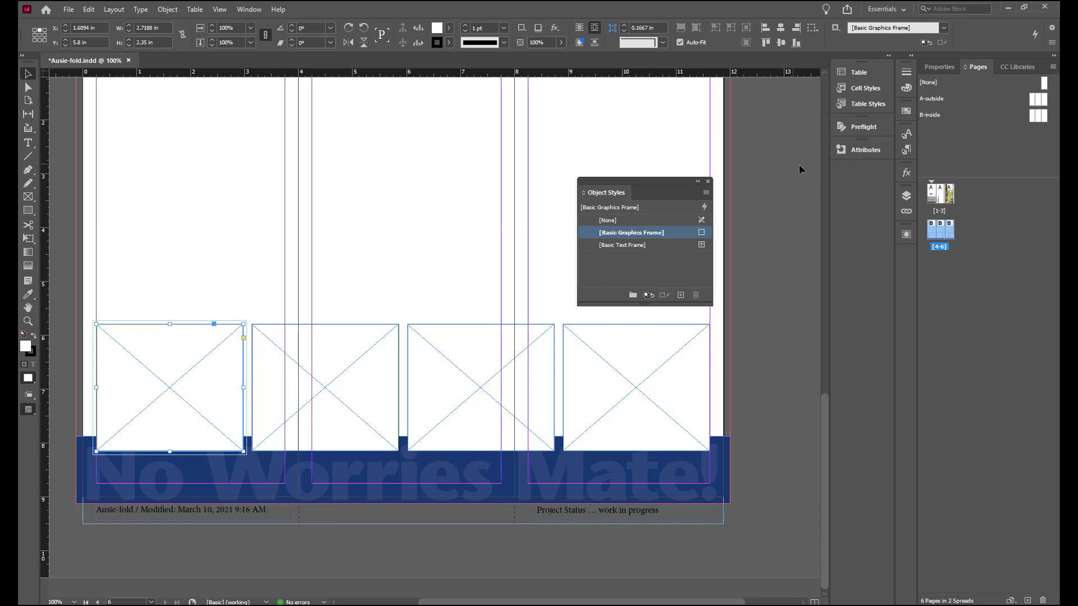
{"action": "left_click", "coordinate": [907, 174]}
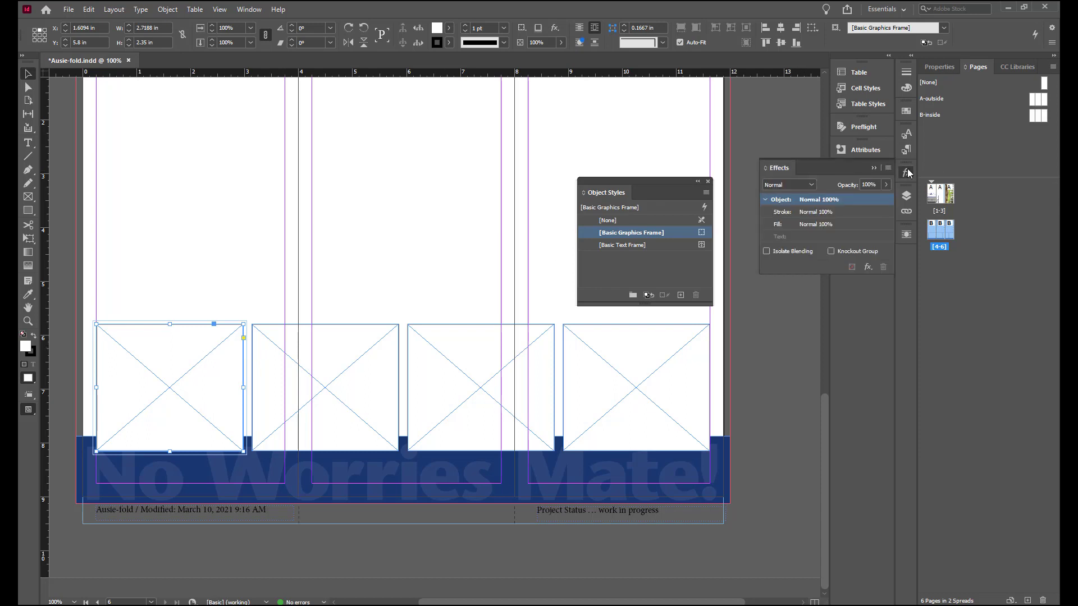
{"action": "left_click", "coordinate": [867, 267]}
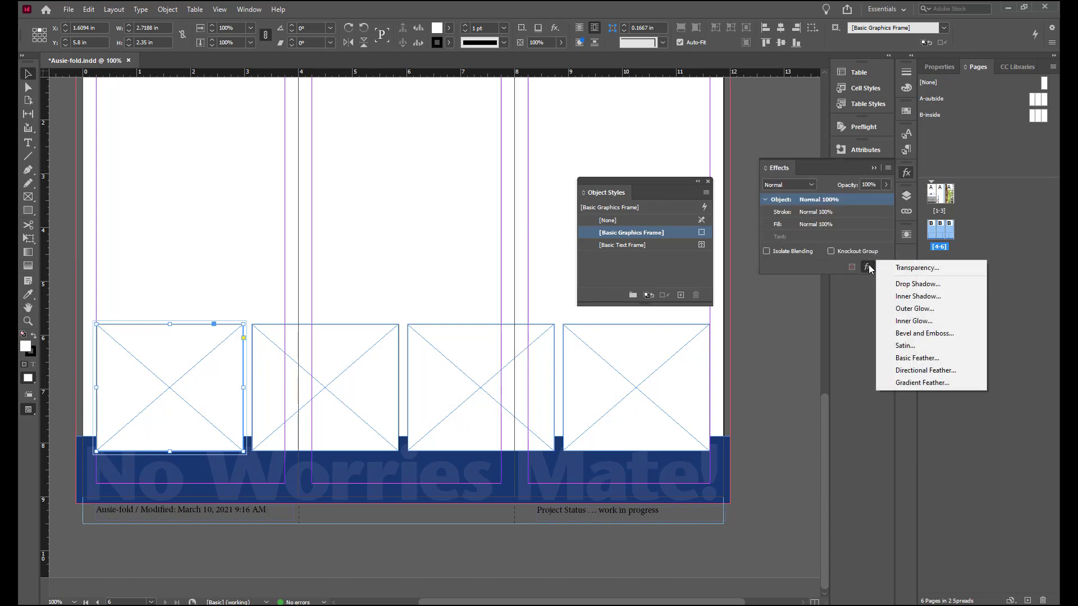
{"action": "left_click", "coordinate": [910, 284]}
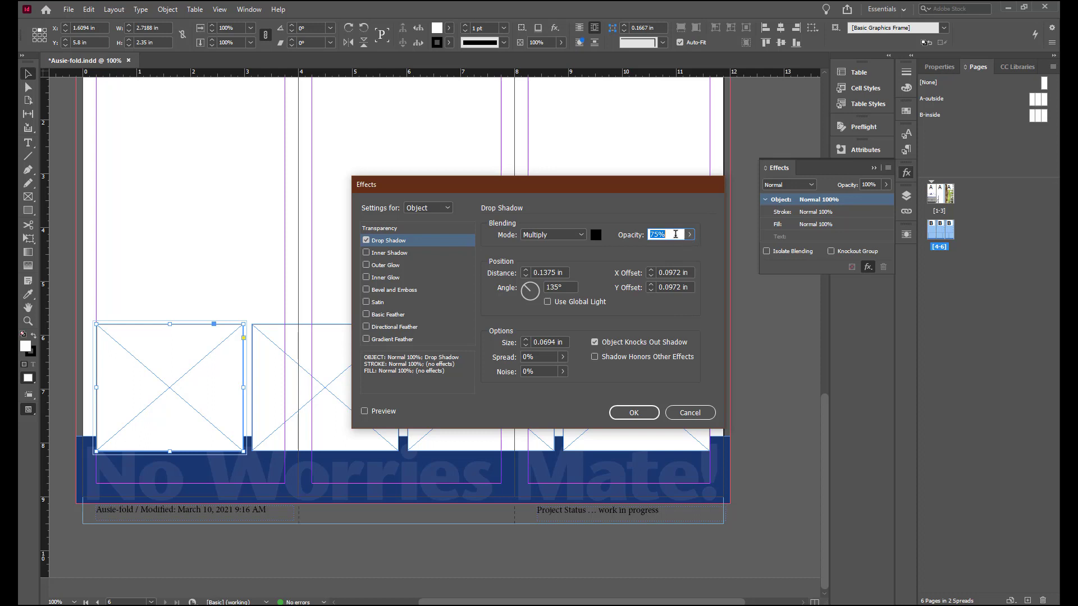
{"action": "type", "text": "45"}
{"action": "key", "text": "Tab"}
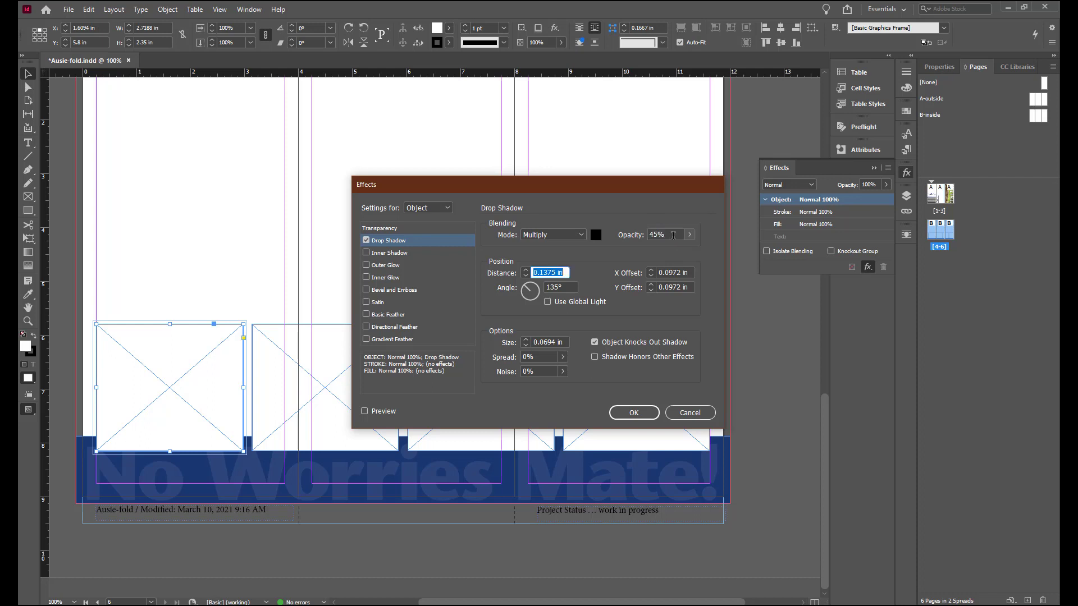
Step: Set the drop shadow's X and Y offsets to 0.04 in and apply the effect
{"action": "left_click", "coordinate": [691, 275]}
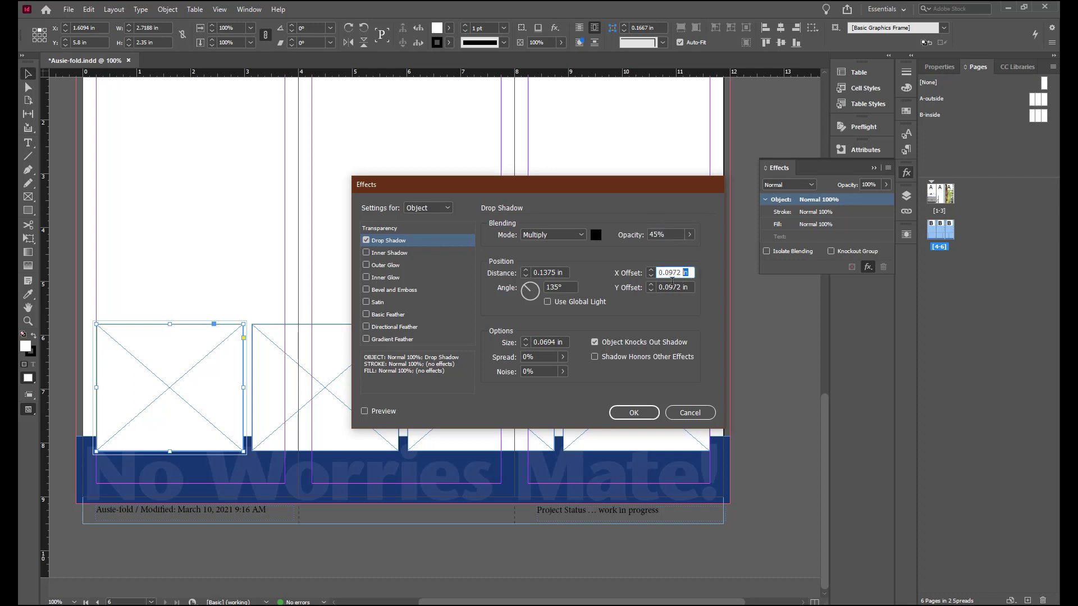
{"action": "left_click_drag", "start_coordinate": [689, 274], "coordinate": [651, 275]}
{"action": "type", "text": ".04"}
{"action": "left_click_drag", "start_coordinate": [693, 288], "coordinate": [638, 293]}
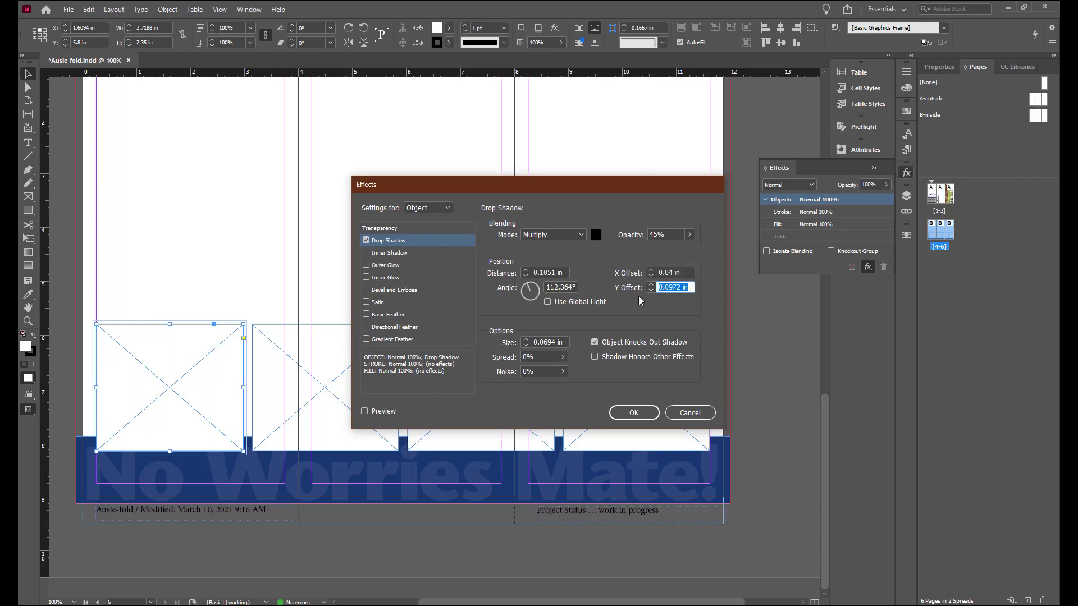
{"action": "type", "text": ".04"}
{"action": "left_click", "coordinate": [633, 414]}
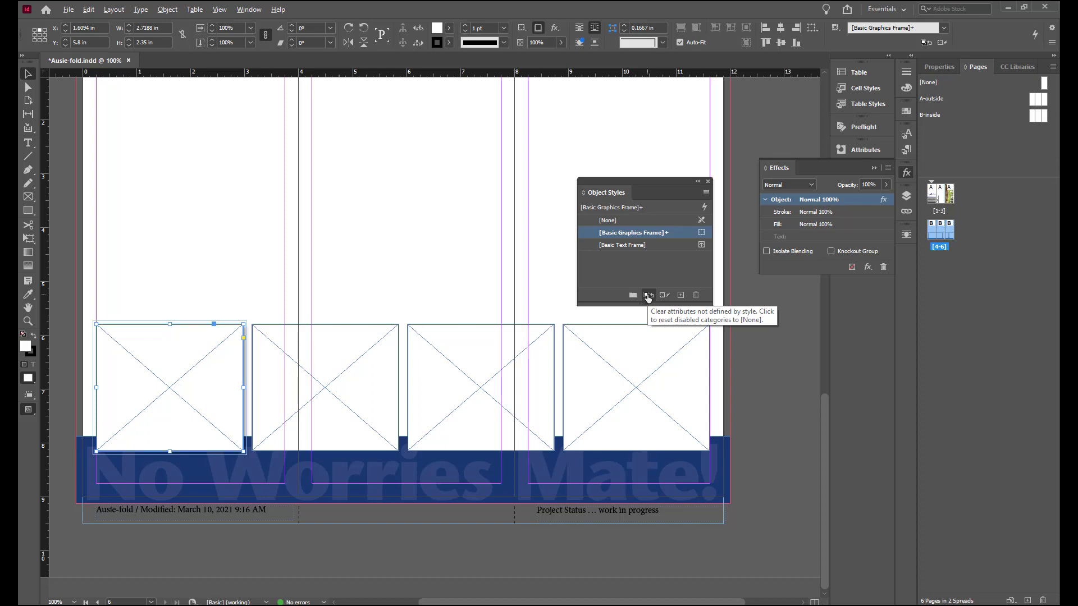
Step: Create a new object style named "Image with Shadow" from the shadowed frame and have it applied to the selection
{"action": "left_click", "coordinate": [681, 295], "text": "alt"}
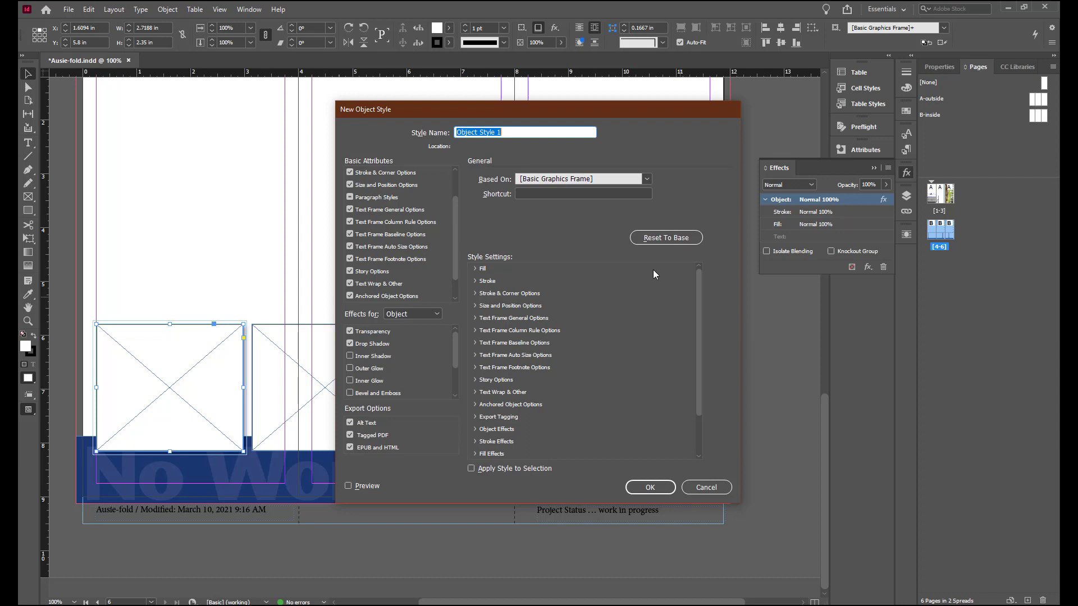
{"action": "type", "text": "image with shadow"}
{"action": "left_click", "coordinate": [471, 468]}
Step: Set the stroke of the "Image with Shadow" style to [None] and save the style
{"action": "scroll", "coordinate": [478, 439], "scroll_direction": "down", "scroll_amount": 1}
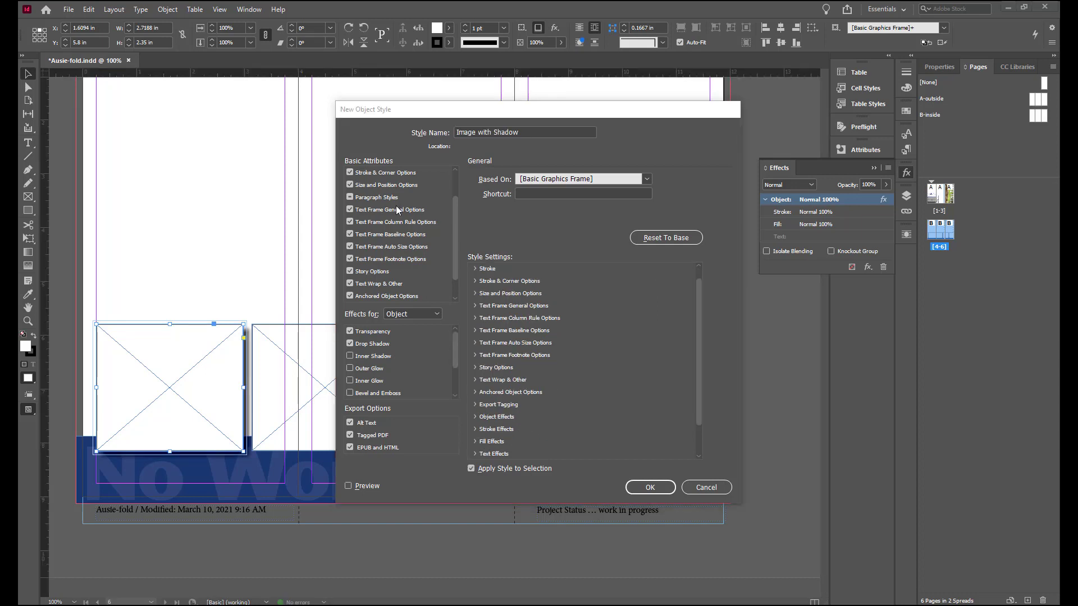
{"action": "scroll", "coordinate": [449, 205], "scroll_direction": "up", "scroll_amount": 2}
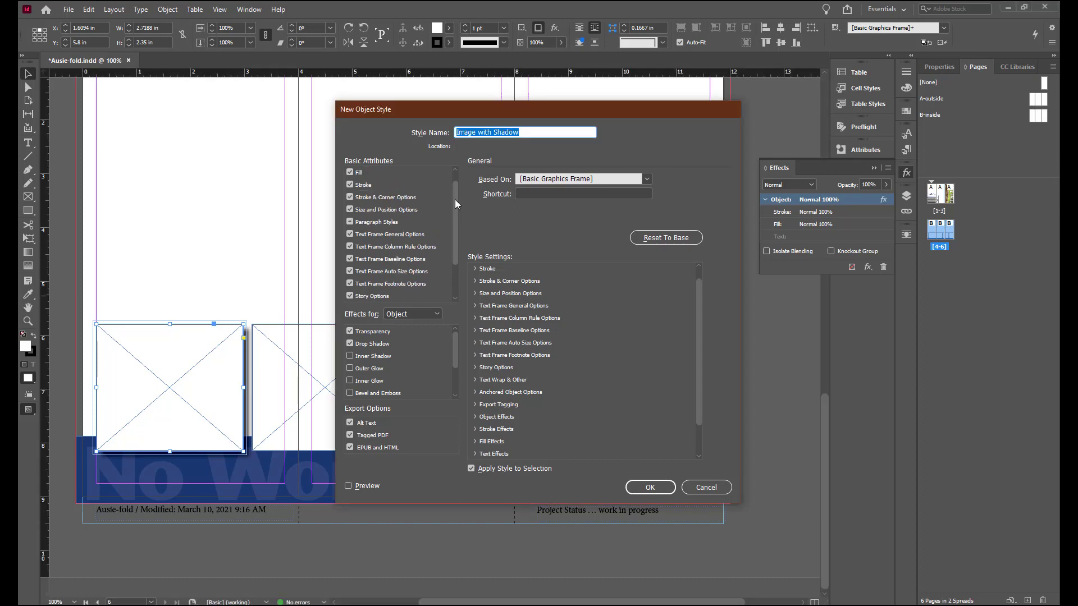
{"action": "left_click", "coordinate": [364, 185]}
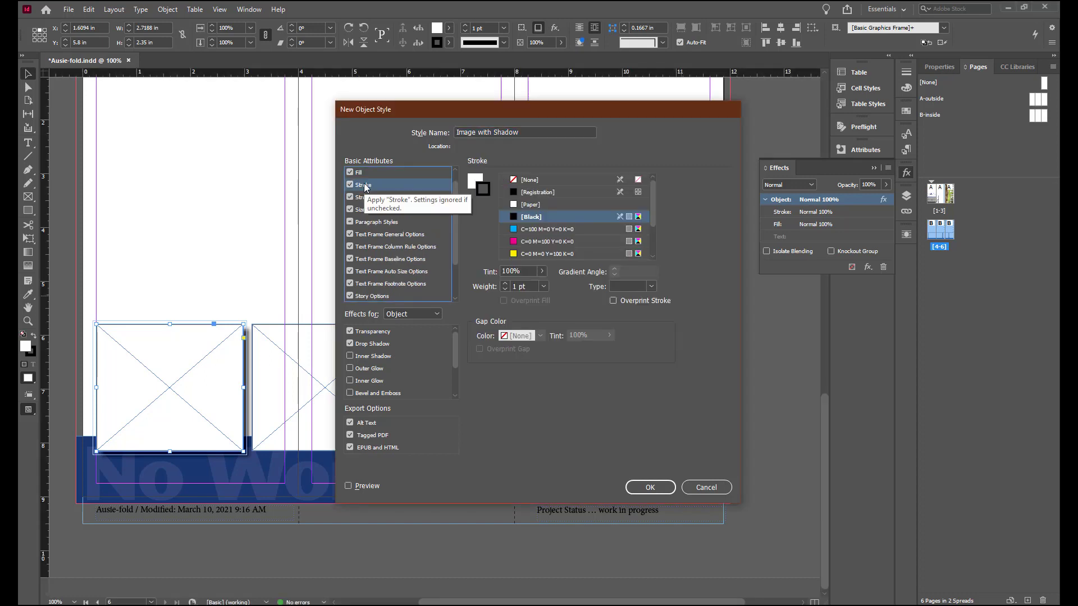
{"action": "left_click", "coordinate": [528, 179]}
{"action": "left_click", "coordinate": [650, 487]}
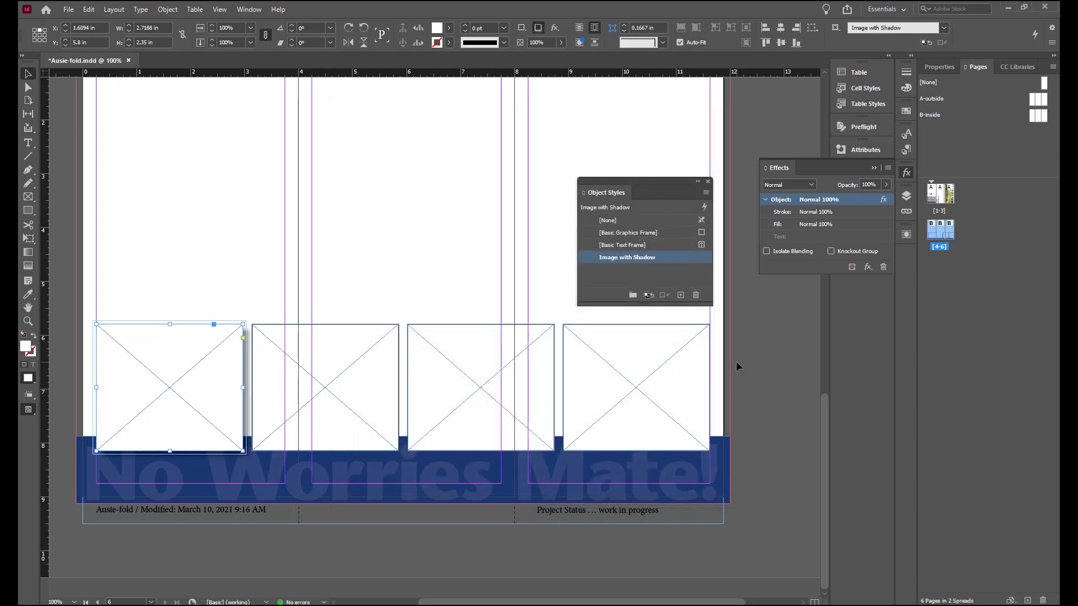
Step: Apply the "Image with Shadow" object style to the other three placeholder frames and deselect them
{"action": "left_click", "coordinate": [386, 400]}
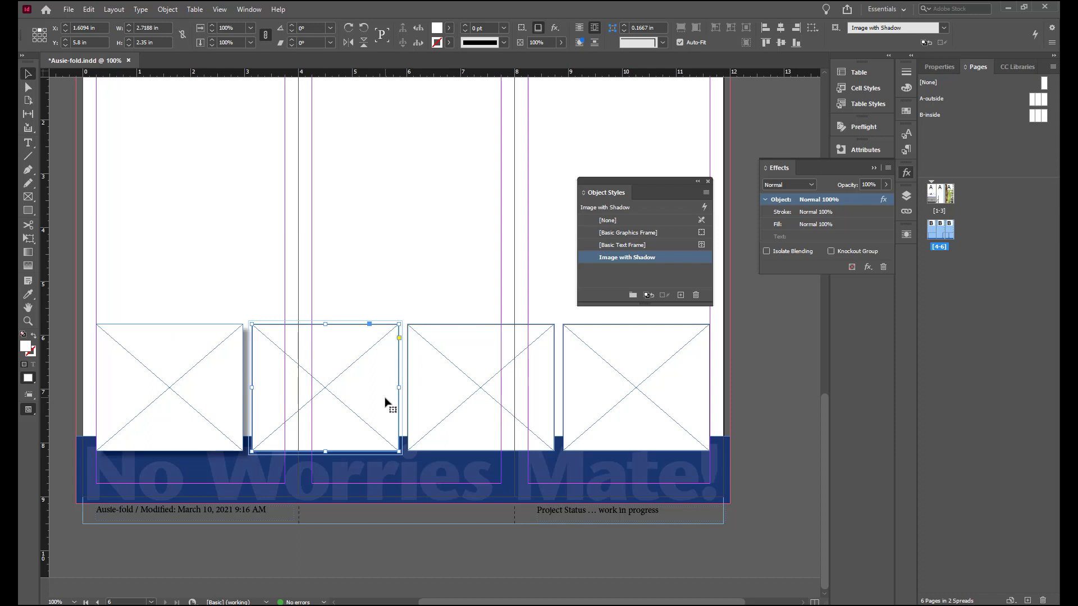
{"action": "left_click", "coordinate": [511, 388], "text": "shift"}
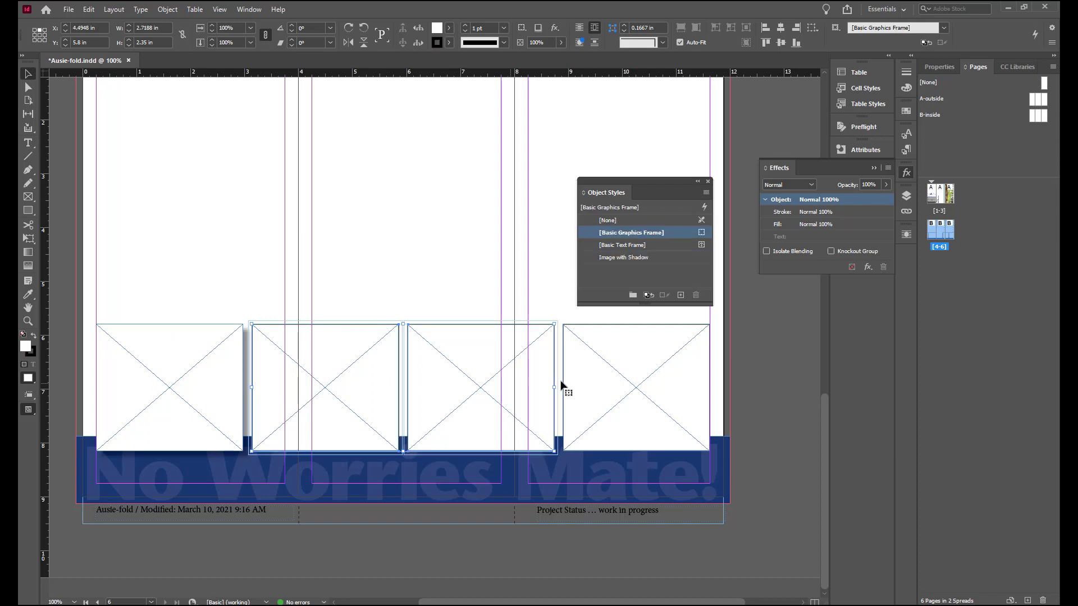
{"action": "left_click", "coordinate": [596, 382], "text": "shift"}
{"action": "left_click", "coordinate": [646, 259]}
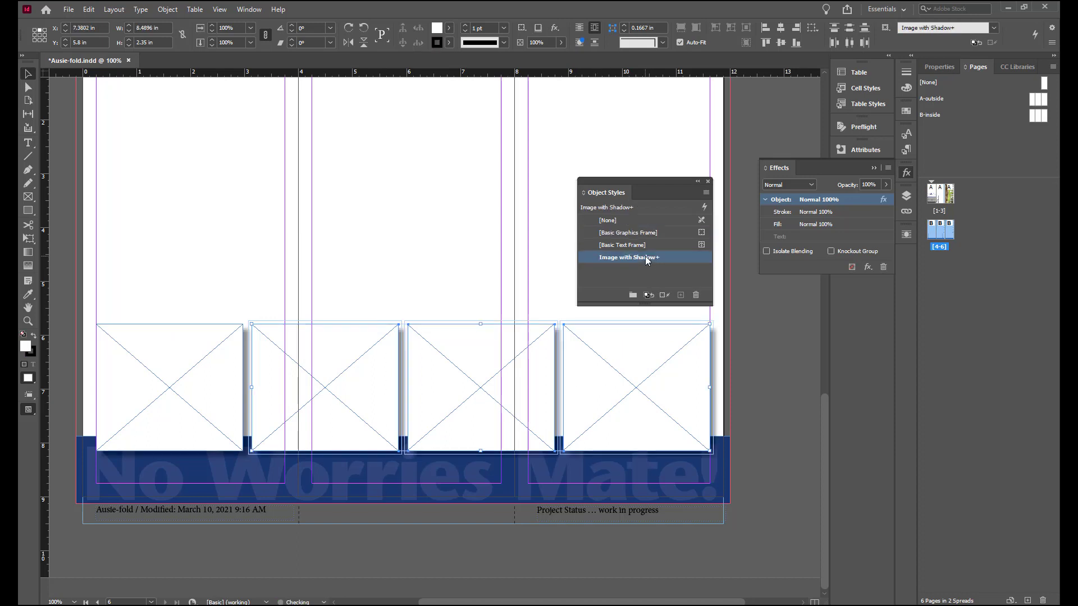
{"action": "left_click", "coordinate": [767, 345]}
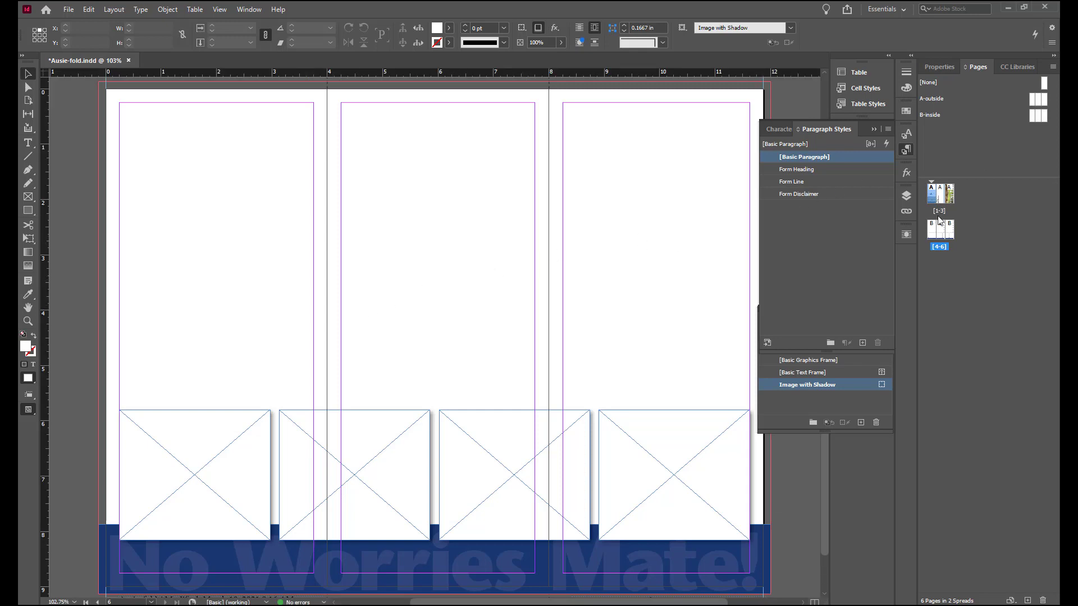
Step: Choose brochure_copy.doc for placing, with import options shown and Replace Selected Item turned off
{"action": "left_click", "coordinate": [69, 10]}
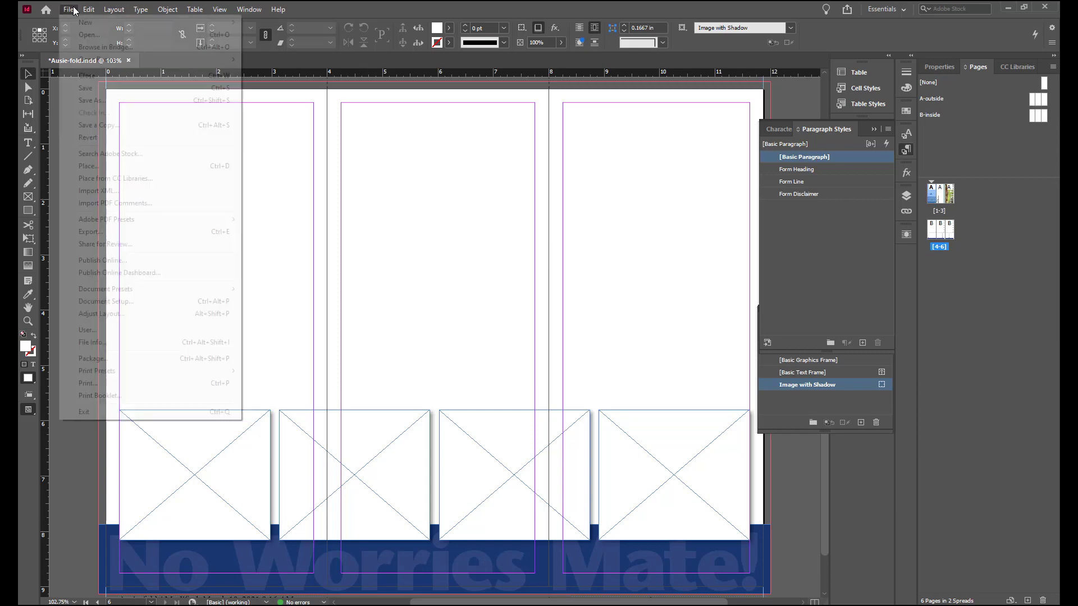
{"action": "left_click", "coordinate": [87, 167]}
{"action": "left_click", "coordinate": [499, 266]}
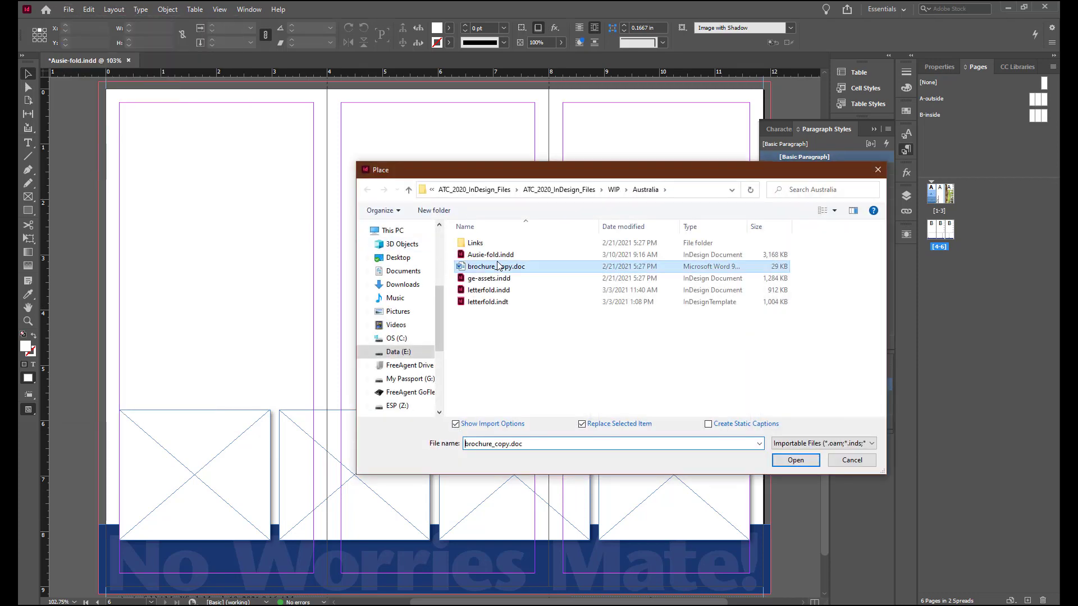
{"action": "left_click", "coordinate": [582, 423]}
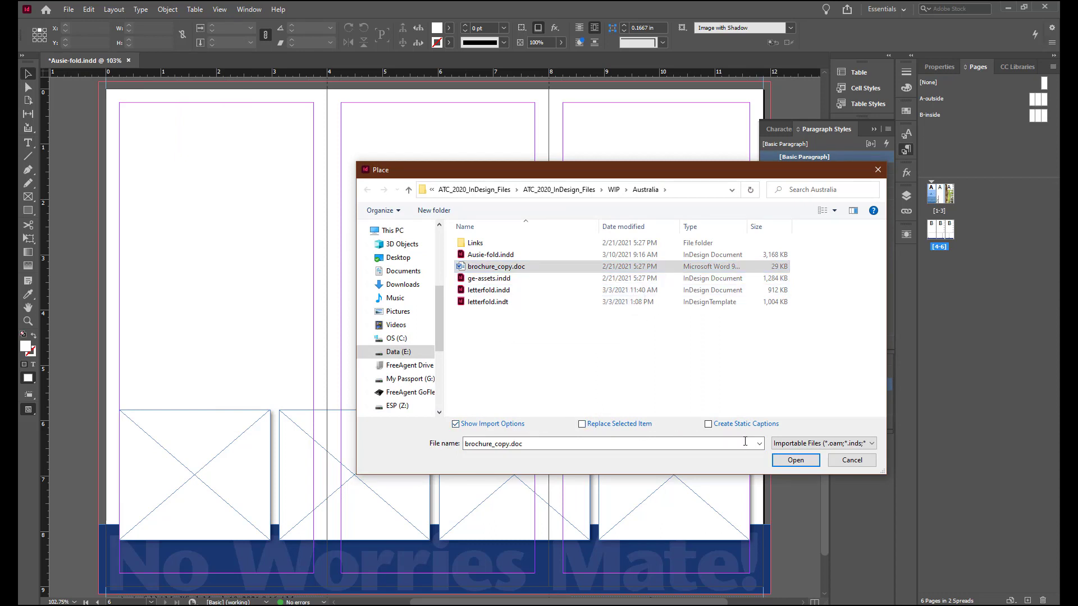
{"action": "left_click", "coordinate": [795, 461]}
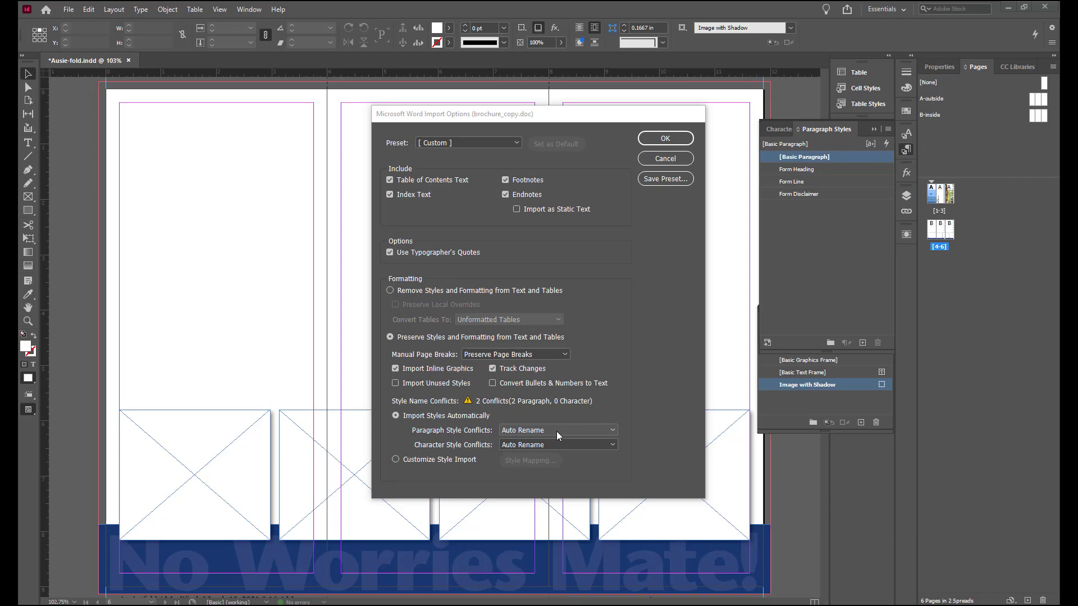
Step: Import the Word copy with its styles and formatting preserved and style conflicts auto-renamed, leaving the missing fonts unreplaced
{"action": "left_click", "coordinate": [674, 139]}
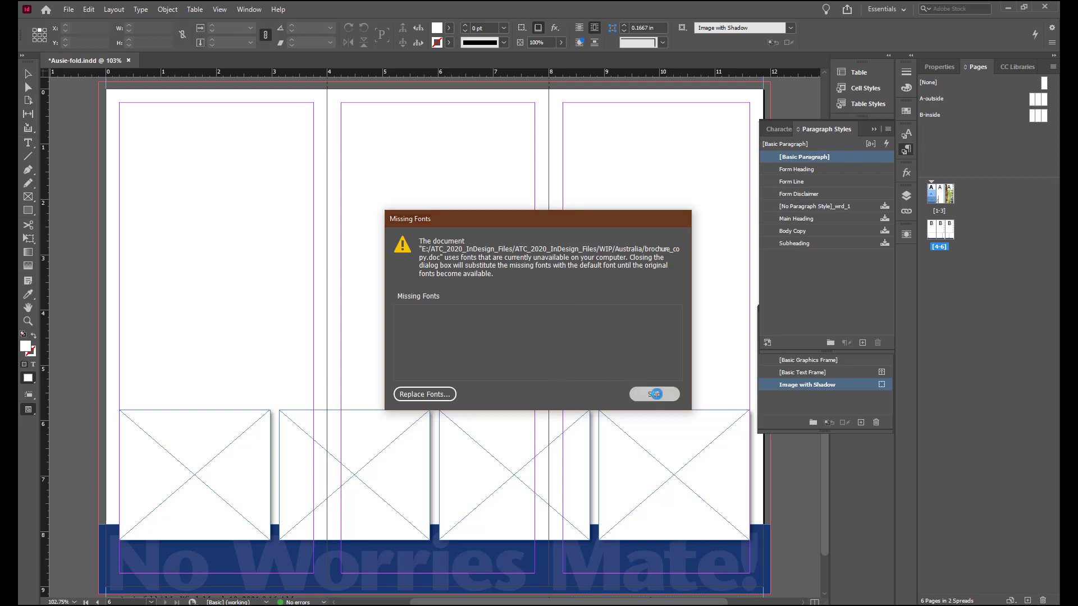
{"action": "left_click", "coordinate": [655, 394]}
{"action": "left_click", "coordinate": [657, 393]}
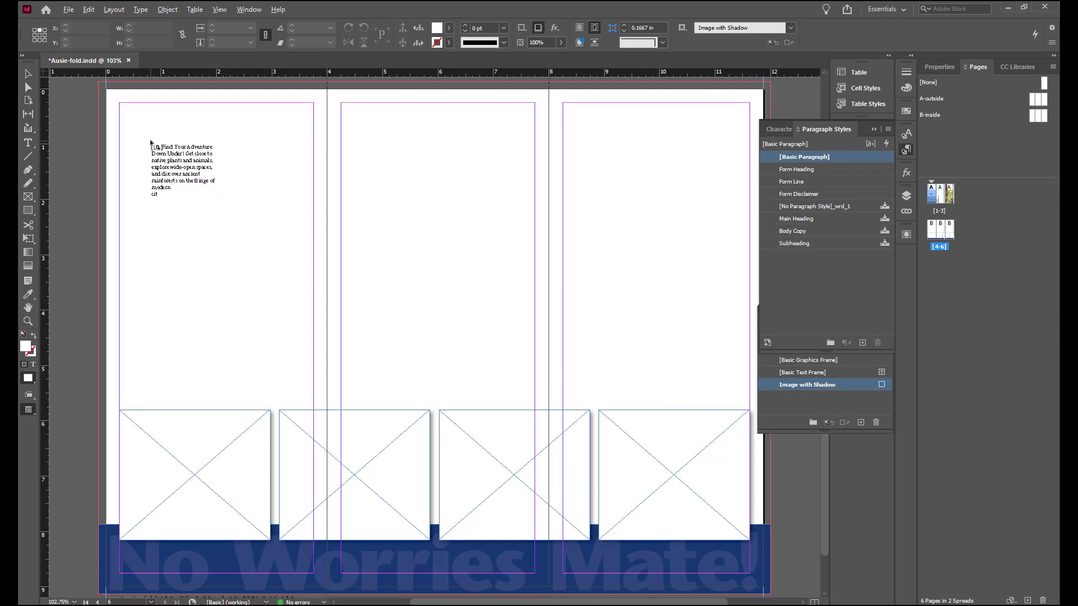
Step: Flow the brochure copy through the three columns of the inside spread
{"action": "left_click", "coordinate": [141, 129]}
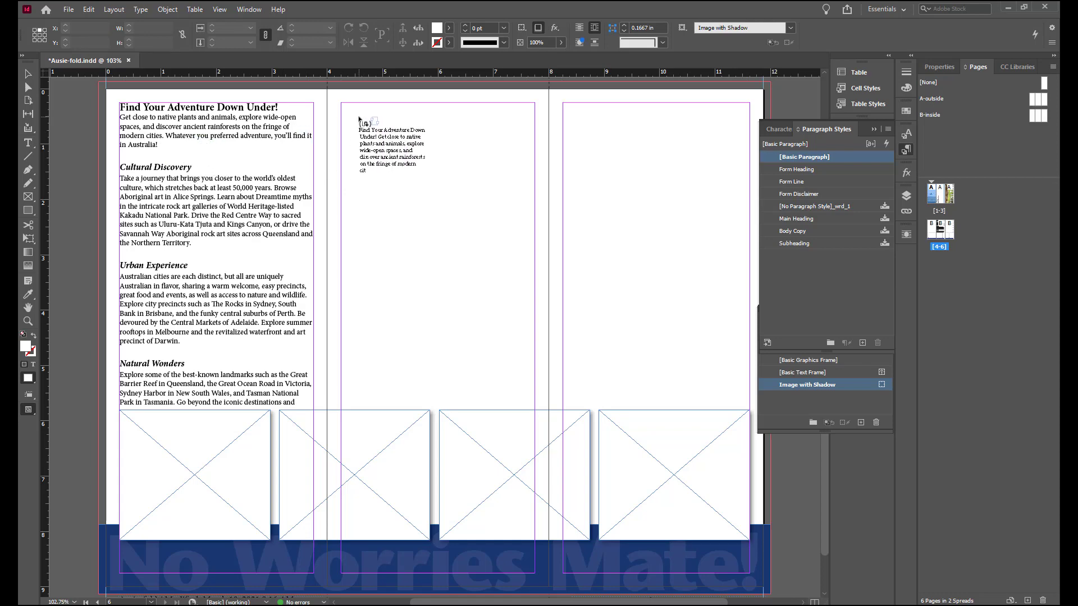
{"action": "left_click", "coordinate": [359, 120]}
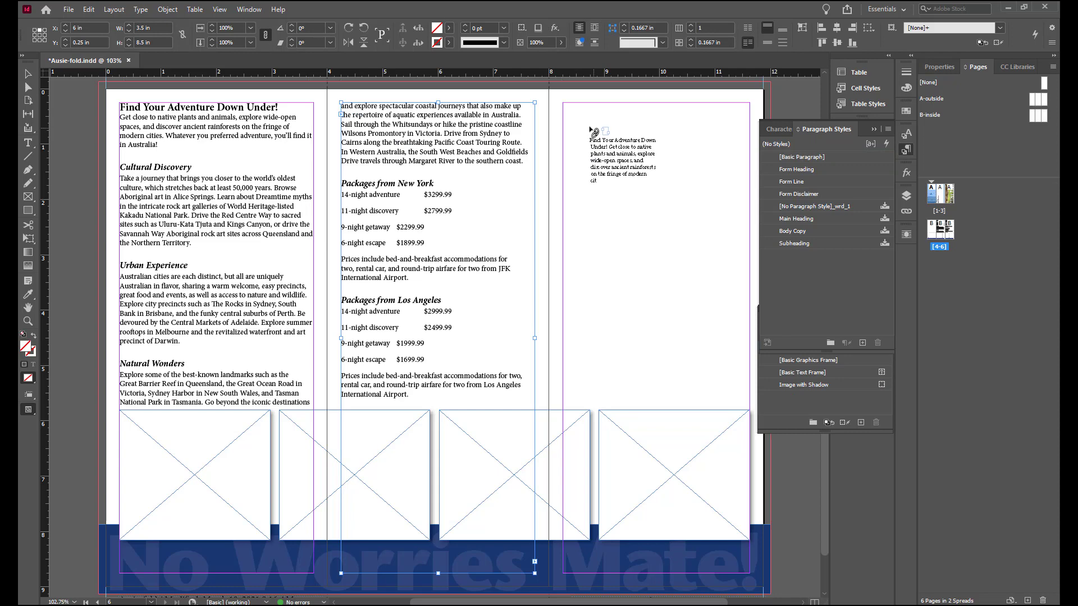
{"action": "left_click", "coordinate": [600, 135]}
Step: Copy the text from "For outside flap:" through the end of the third column, and delete it there
{"action": "double_click", "coordinate": [595, 137]}
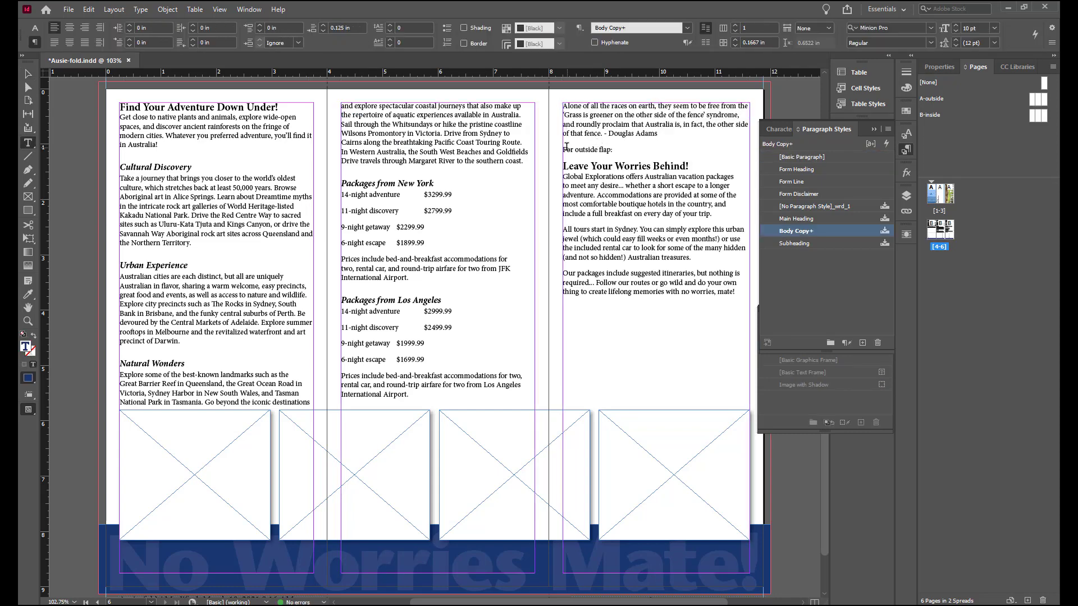
{"action": "mouse_move", "coordinate": [563, 148]}
{"action": "left_mouse_down"}
{"action": "mouse_move", "coordinate": [736, 190]}
{"action": "mouse_move", "coordinate": [758, 233]}
{"action": "mouse_move", "coordinate": [748, 293]}
{"action": "left_mouse_up"}
{"action": "key", "text": "ctrl+c"}
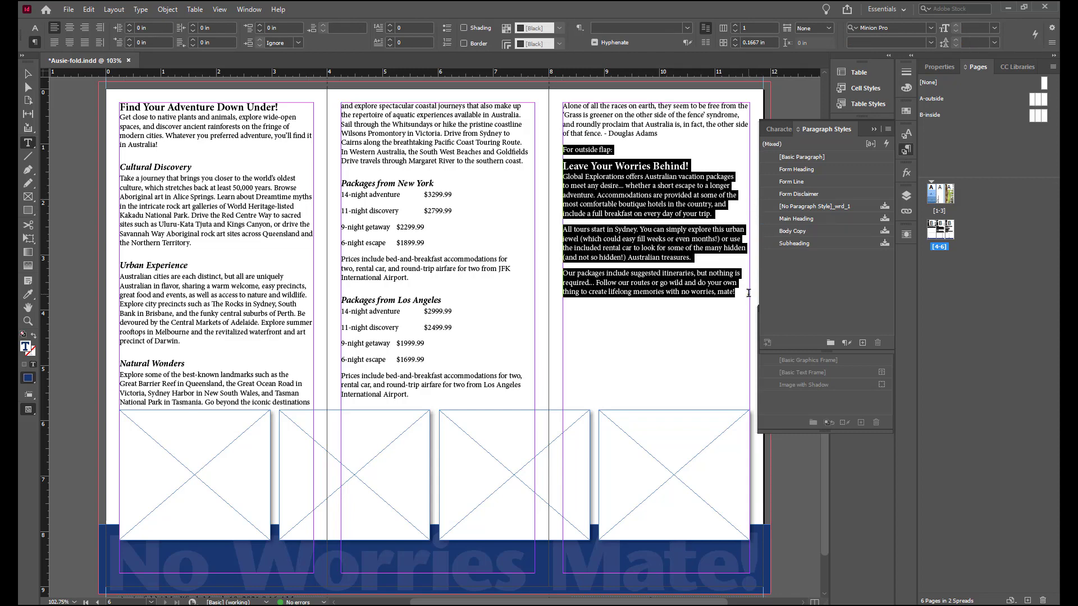
{"action": "key", "text": "BackSpace"}
Step: Paste the outside flap copy into the empty text frame on the first panel of spread 1-3
{"action": "scroll", "coordinate": [925, 173], "scroll_direction": "right", "scroll_amount": 3}
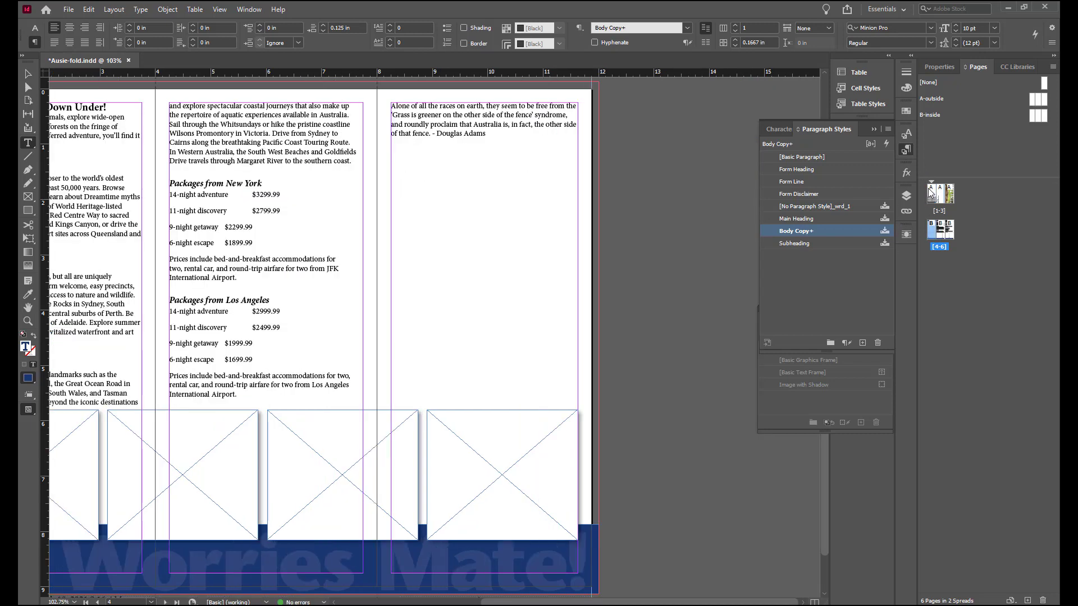
{"action": "double_click", "coordinate": [931, 193]}
{"action": "left_click", "coordinate": [340, 140]}
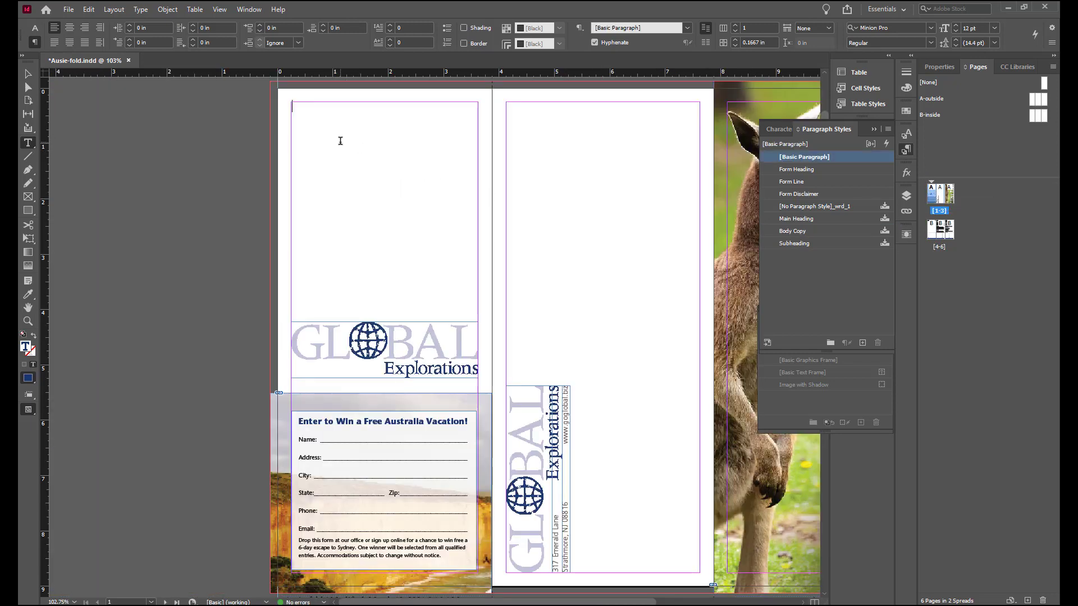
{"action": "key", "text": "ctrl+v"}
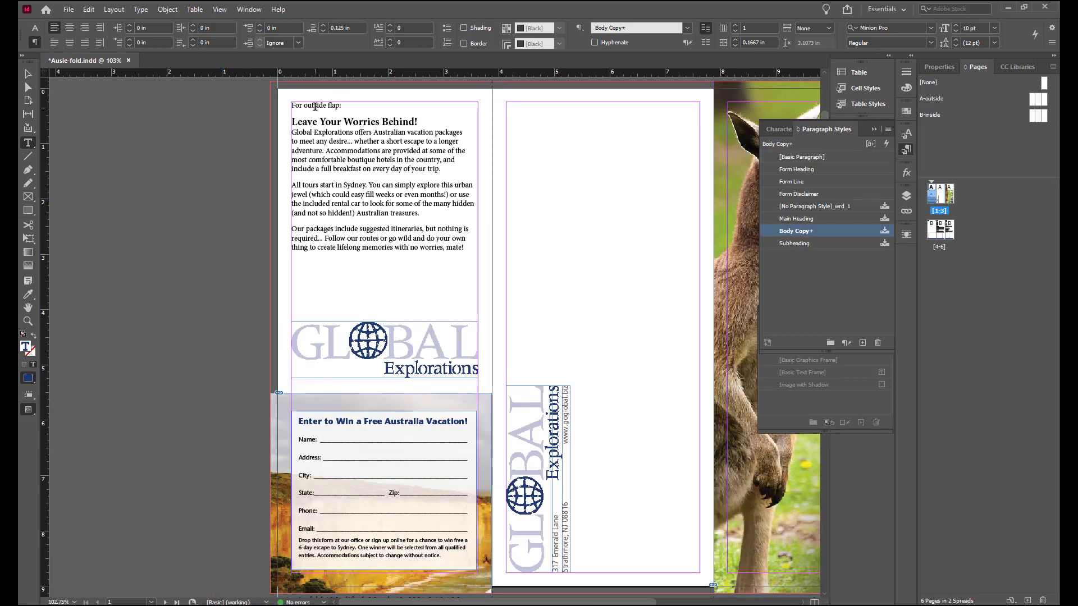
Step: Delete the "For outside flap:" line above the "Leave Your Worries Behind!" heading
{"action": "double_click", "coordinate": [314, 105]}
{"action": "triple_click", "coordinate": [315, 105]}
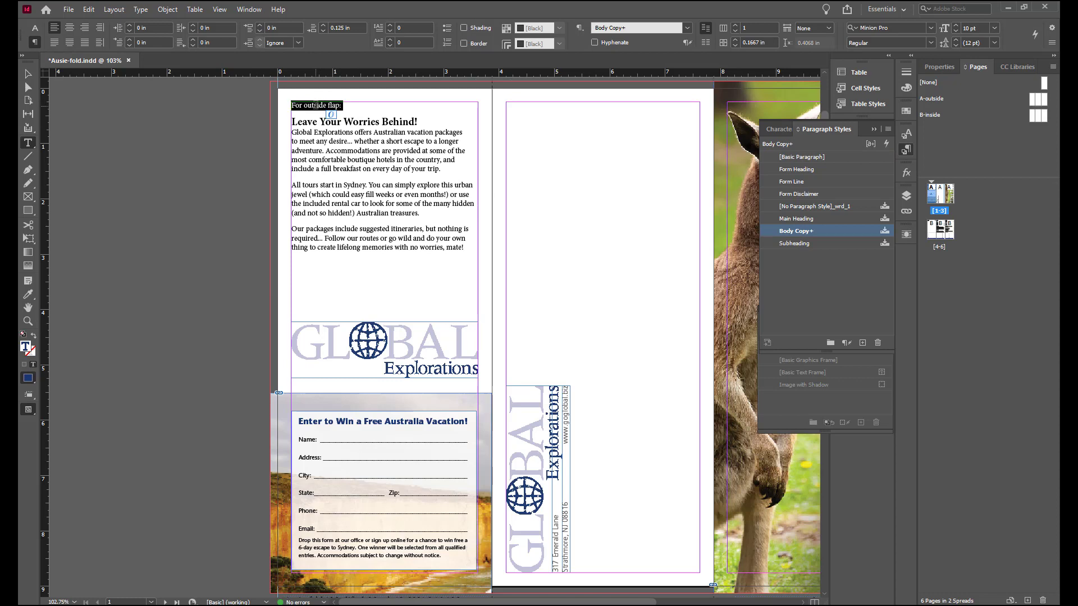
{"action": "key", "text": "BackSpace"}
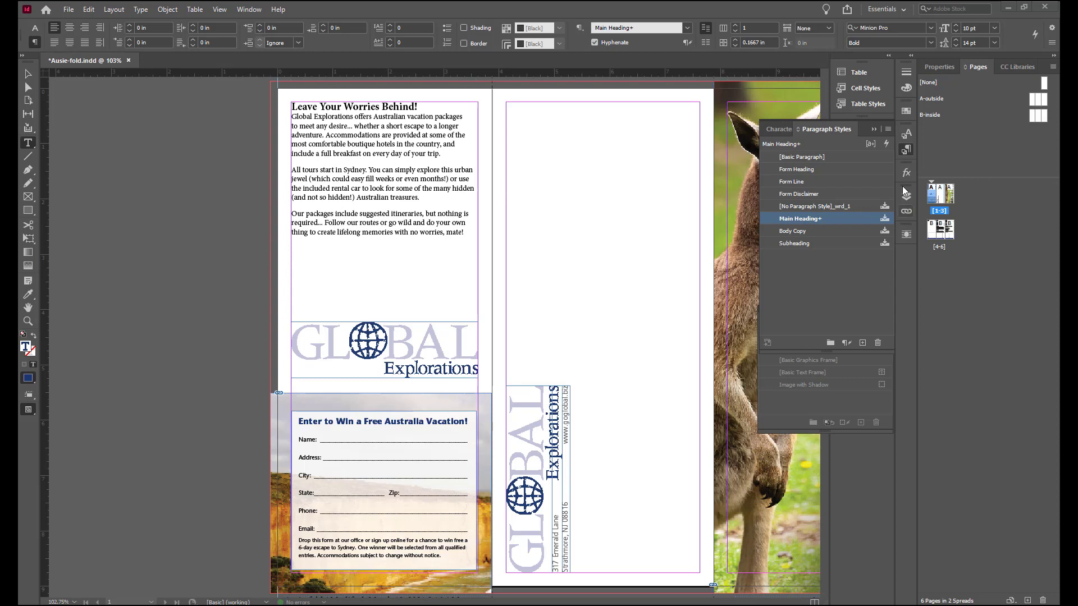
Step: Load all text styles from ge-assets.indd except [Basic Paragraph], using the incoming definitions for conflicting styles
{"action": "left_click", "coordinate": [887, 129]}
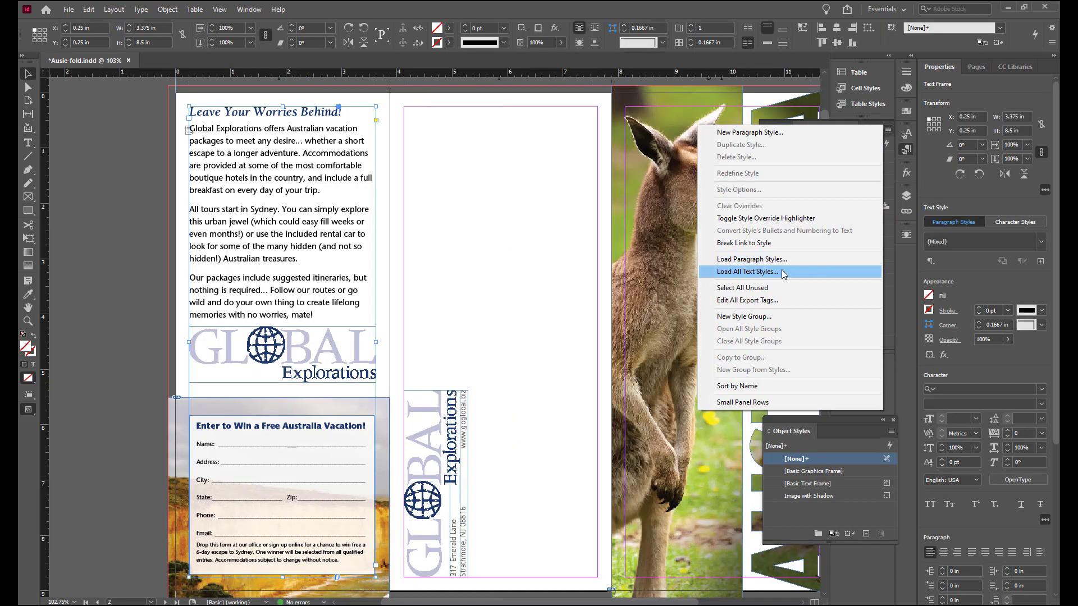
{"action": "left_click", "coordinate": [784, 274]}
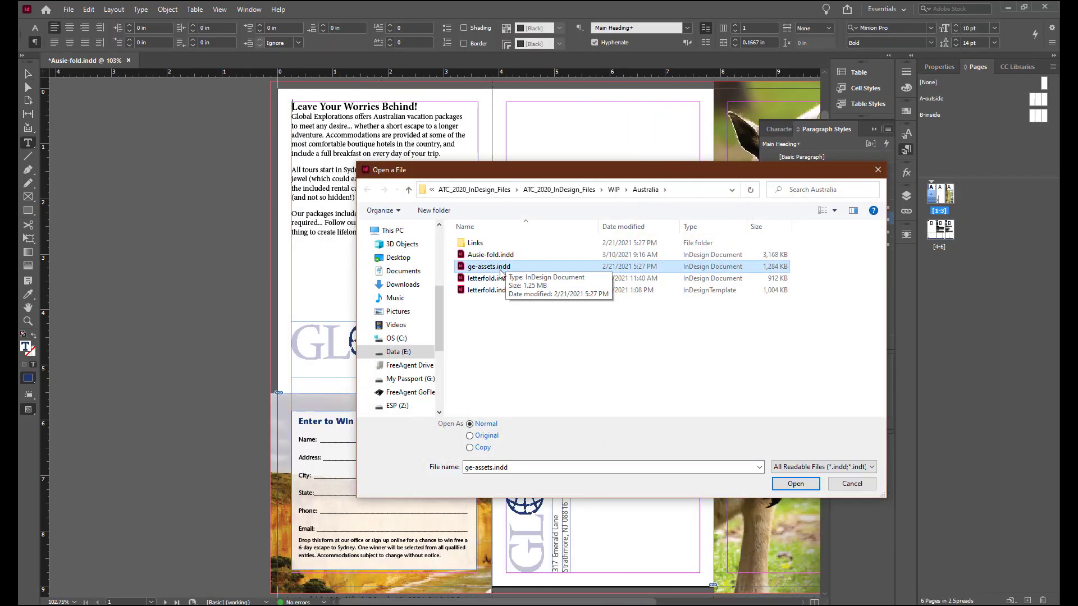
{"action": "left_click", "coordinate": [499, 269]}
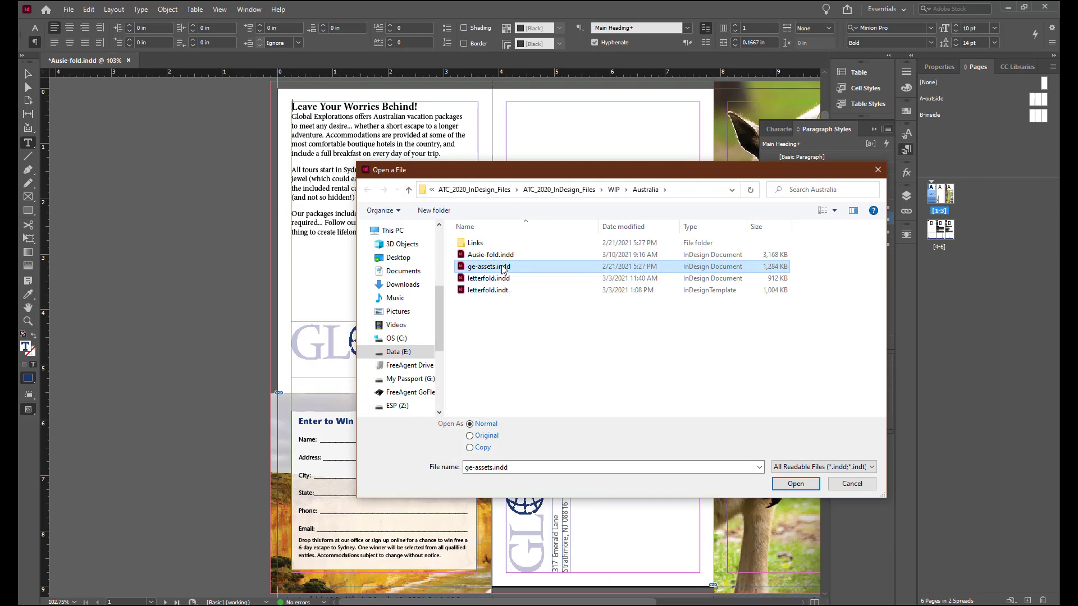
{"action": "left_click", "coordinate": [786, 484]}
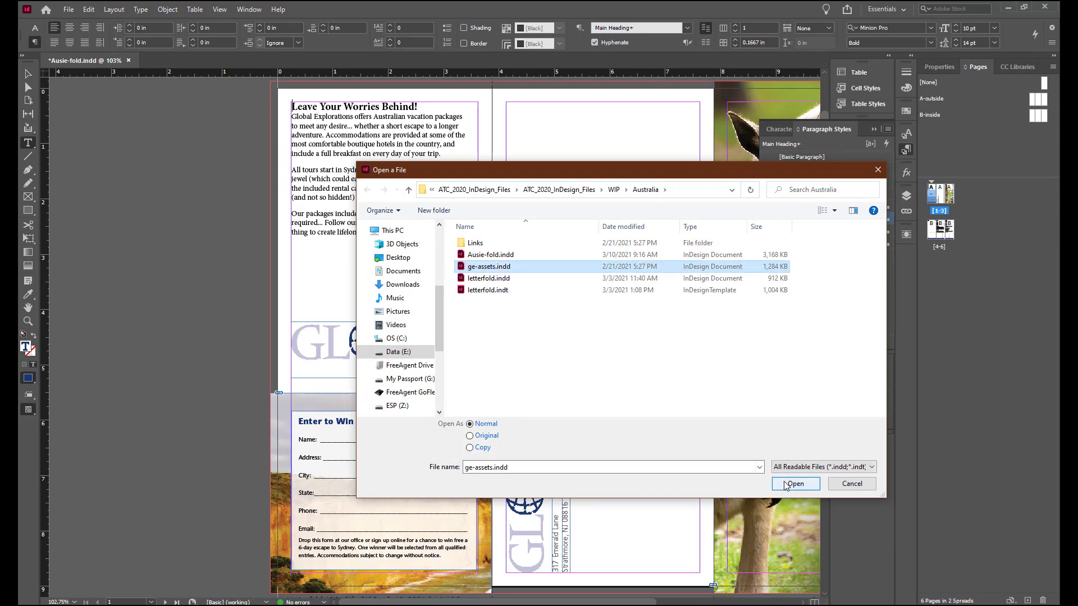
{"action": "left_click", "coordinate": [785, 484]}
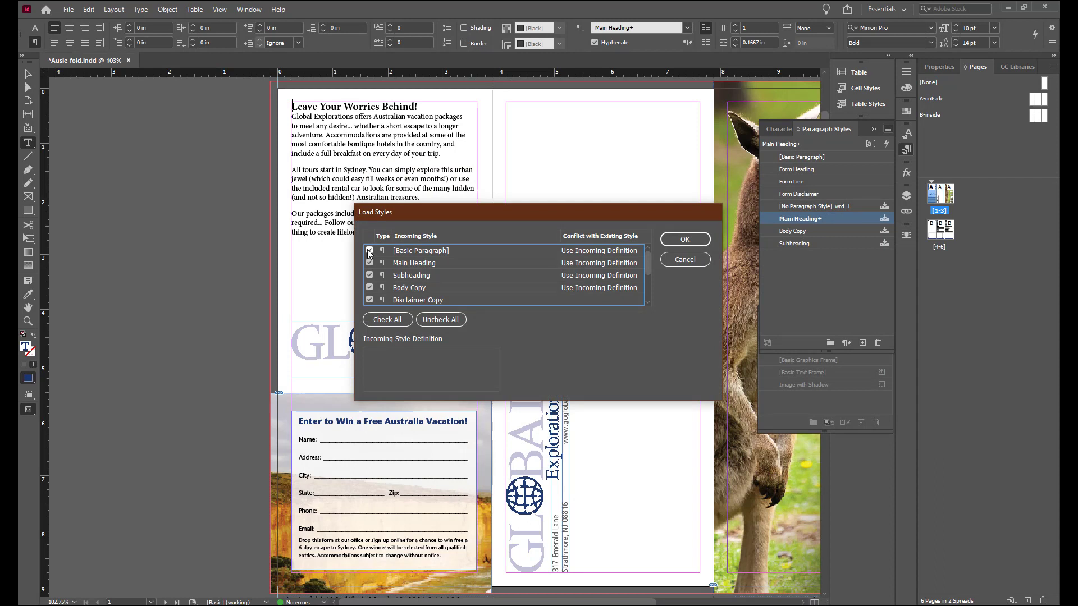
{"action": "left_click", "coordinate": [368, 251]}
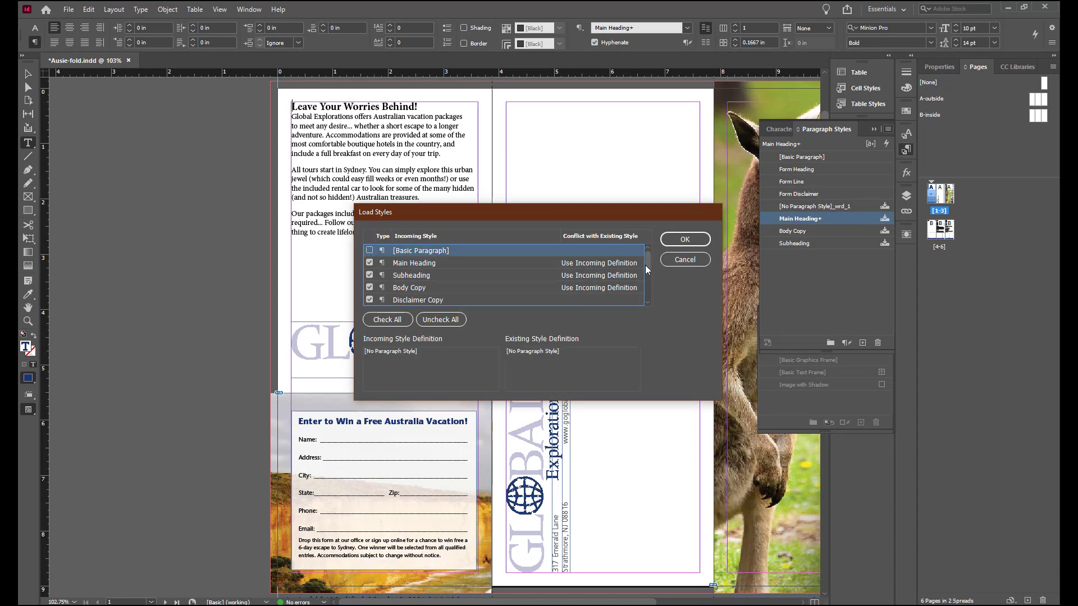
{"action": "left_click_drag", "start_coordinate": [646, 263], "coordinate": [648, 284]}
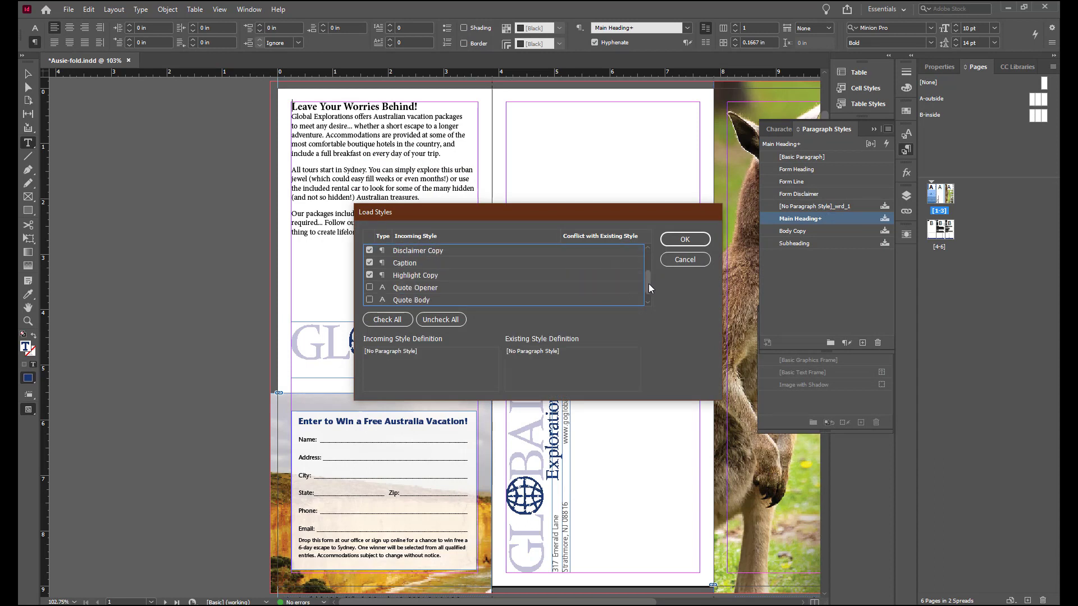
{"action": "left_click", "coordinate": [686, 240]}
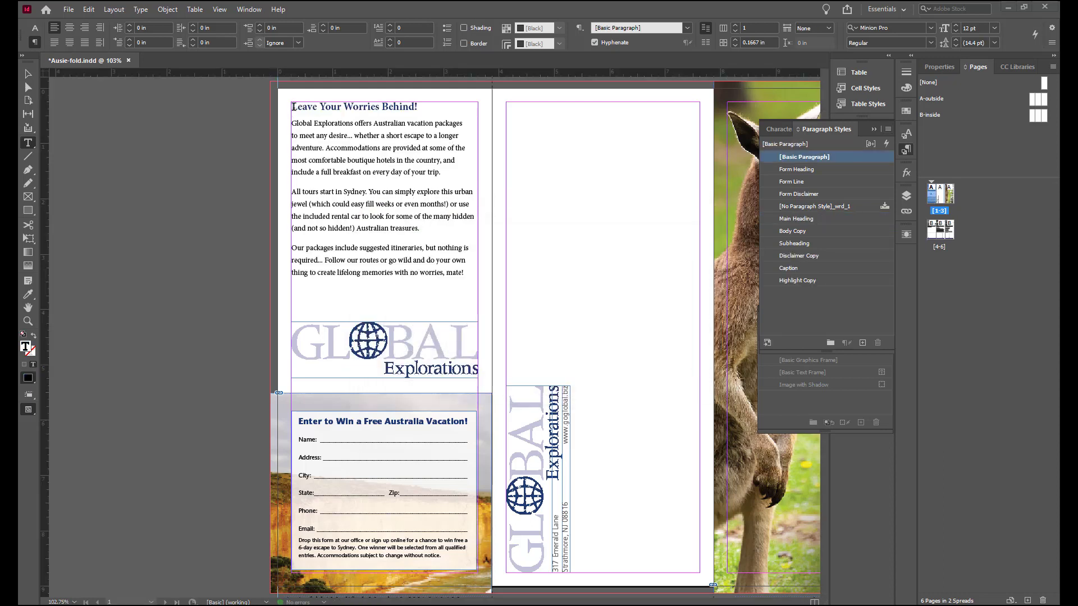
Step: Clear the style overrides from all of the outside flap copy and from the full text of the inside spread 4-6
{"action": "left_click_drag", "start_coordinate": [291, 107], "coordinate": [471, 292]}
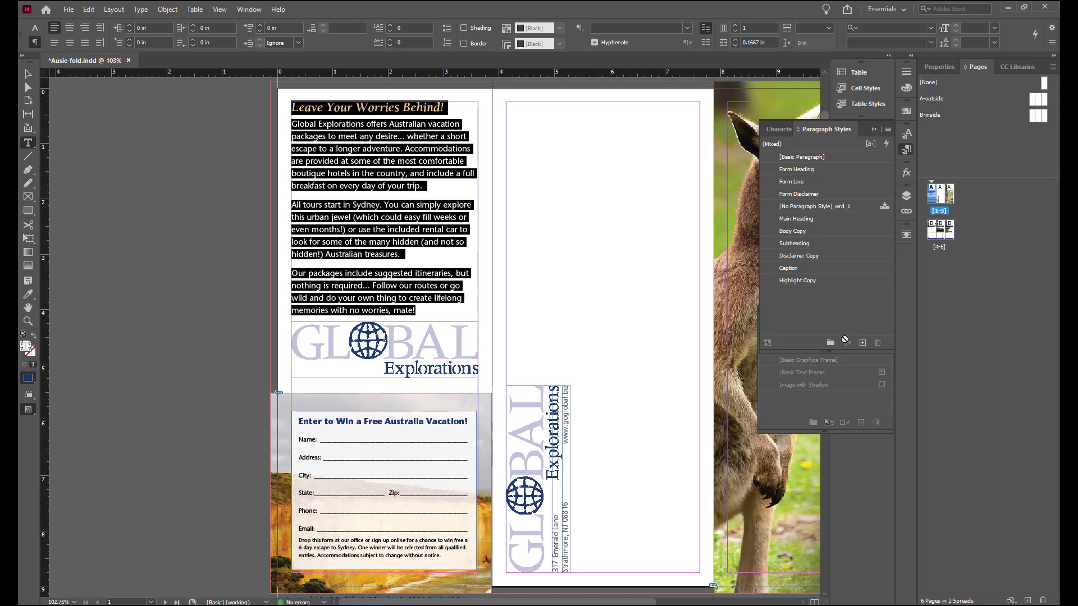
{"action": "left_click", "coordinate": [466, 206]}
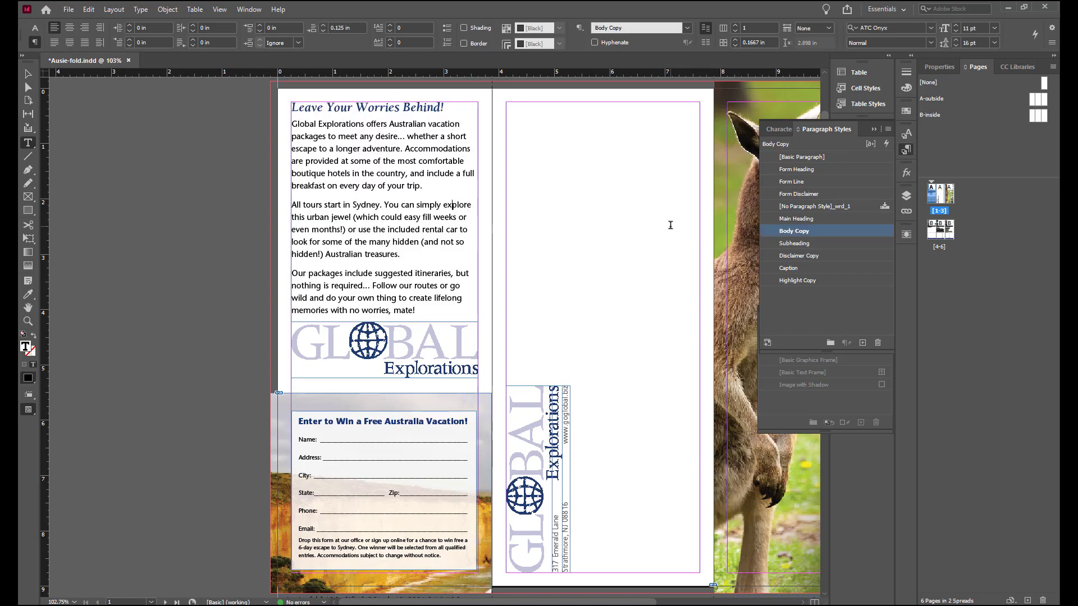
{"action": "double_click", "coordinate": [939, 247]}
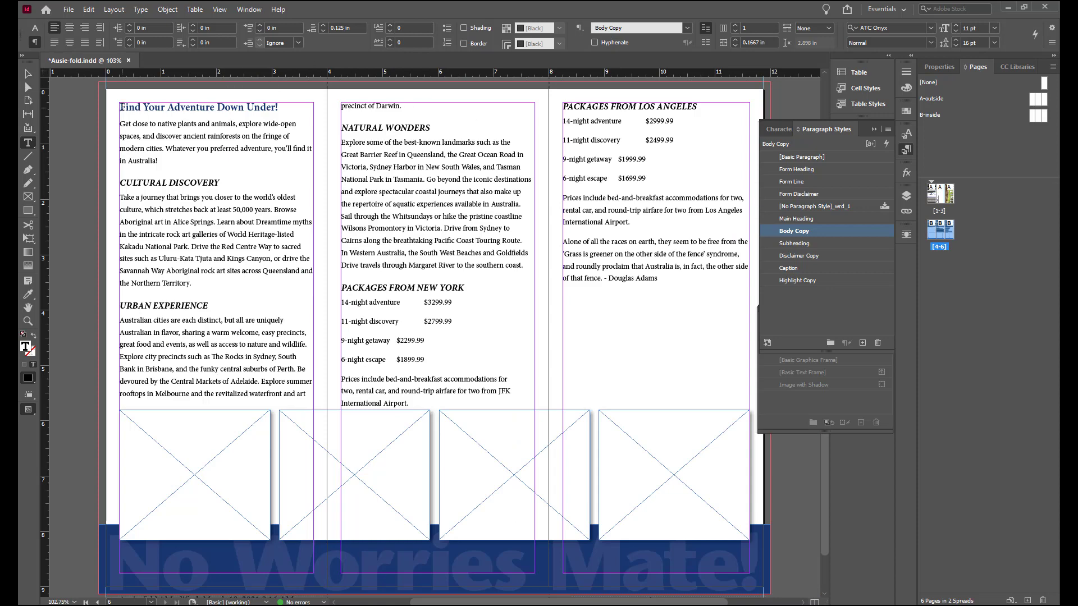
{"action": "left_click_drag", "start_coordinate": [119, 106], "coordinate": [671, 274]}
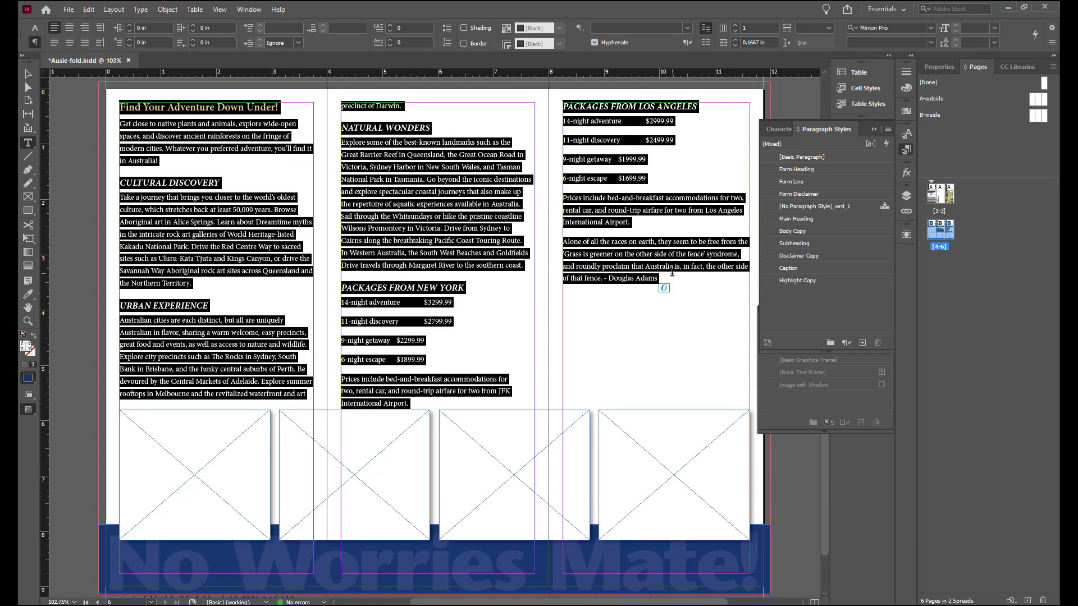
{"action": "left_click", "coordinate": [847, 343]}
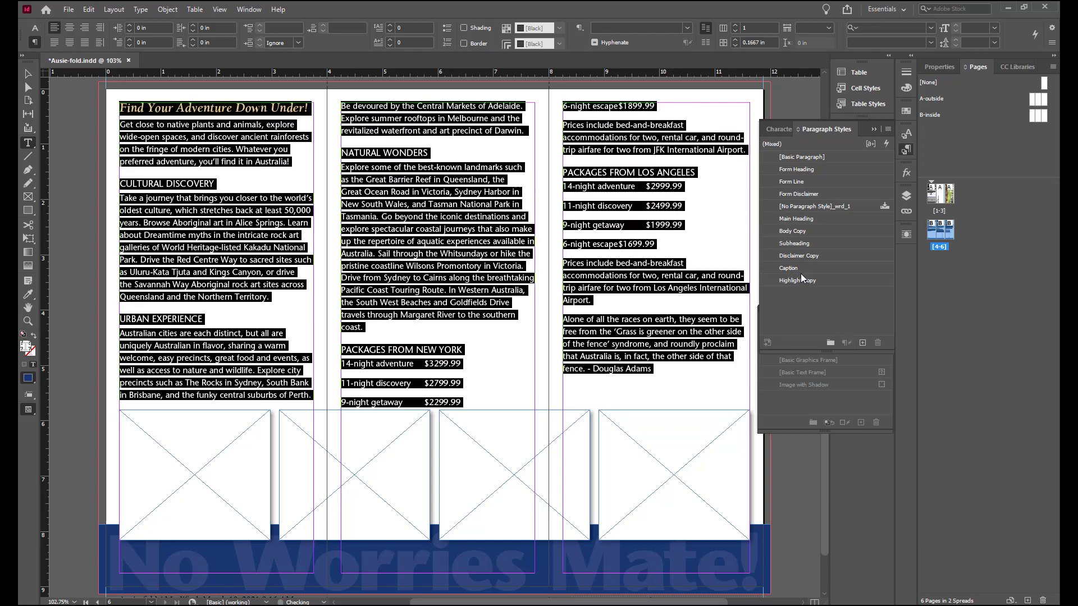
{"action": "left_click", "coordinate": [744, 224]}
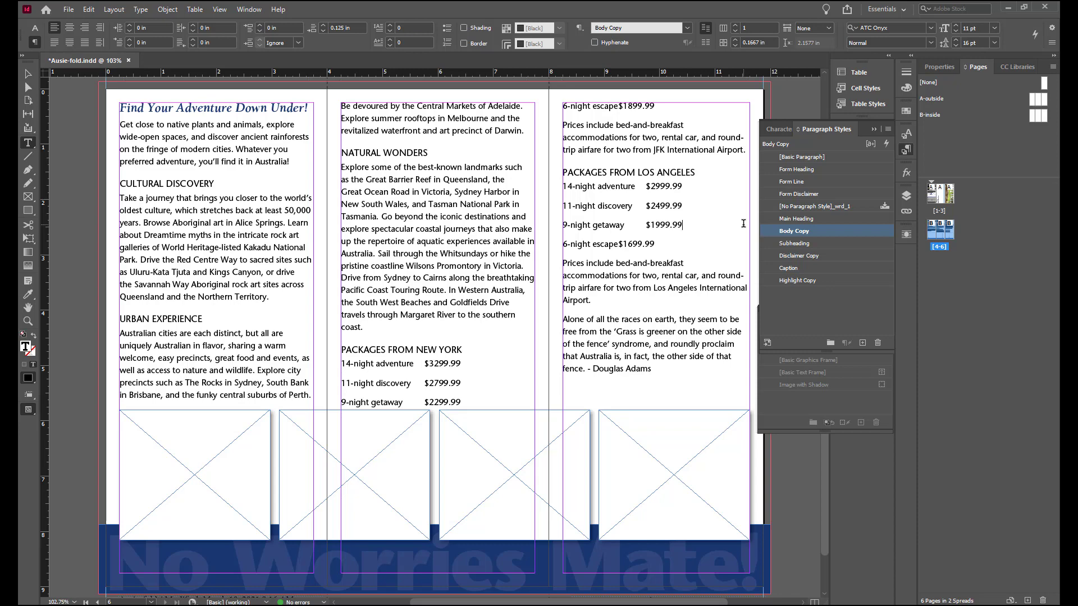
Step: Place aussie-map.psd from the Links folder over the middle column of the inside spread, showing only its Outline layer
{"action": "left_click", "coordinate": [26, 74]}
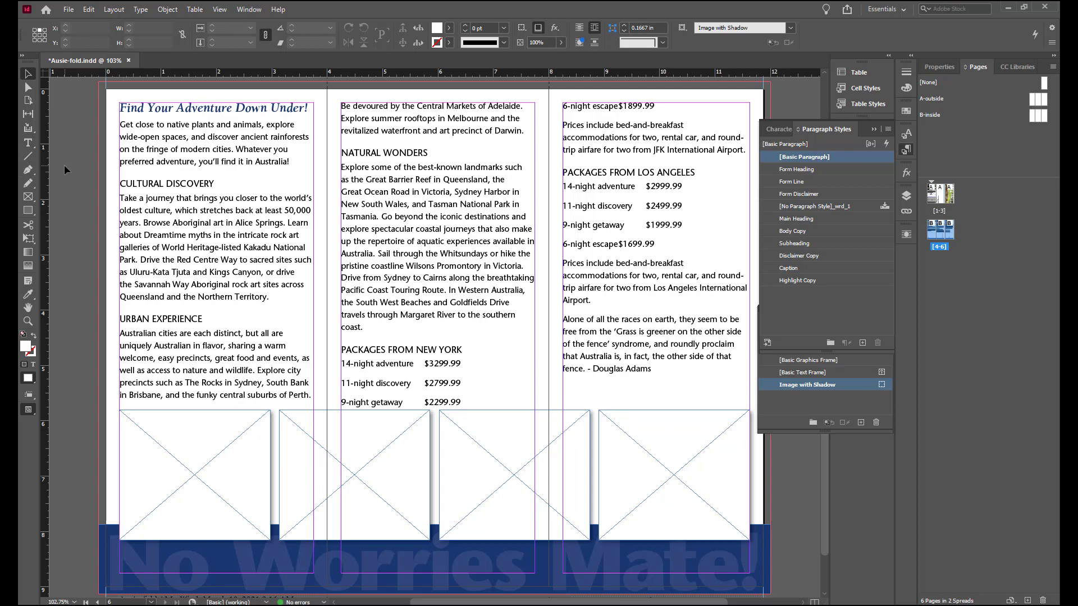
{"action": "left_click", "coordinate": [68, 10]}
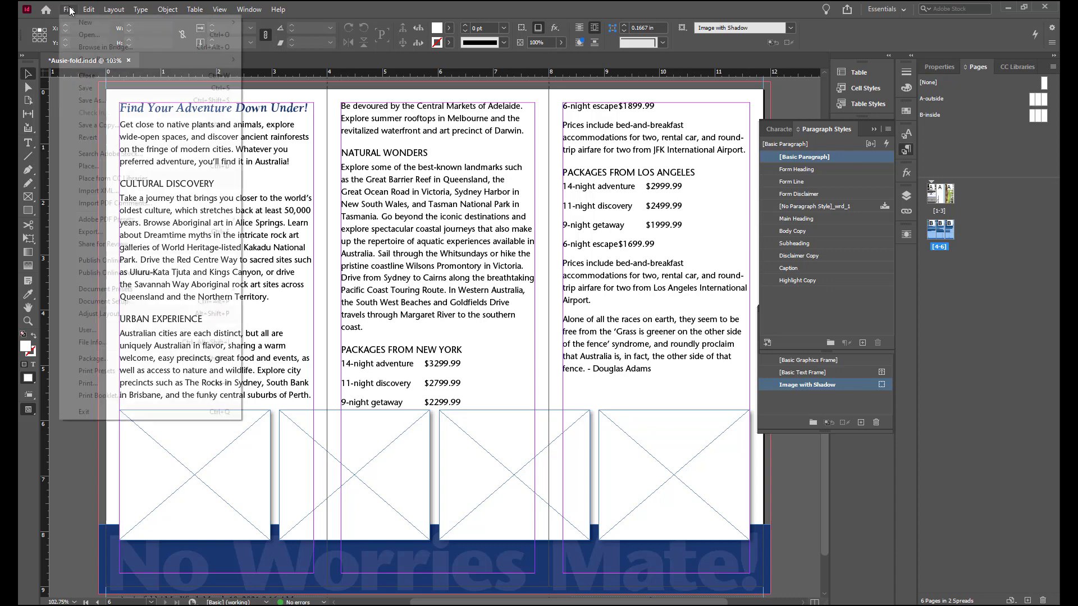
{"action": "left_click", "coordinate": [95, 165]}
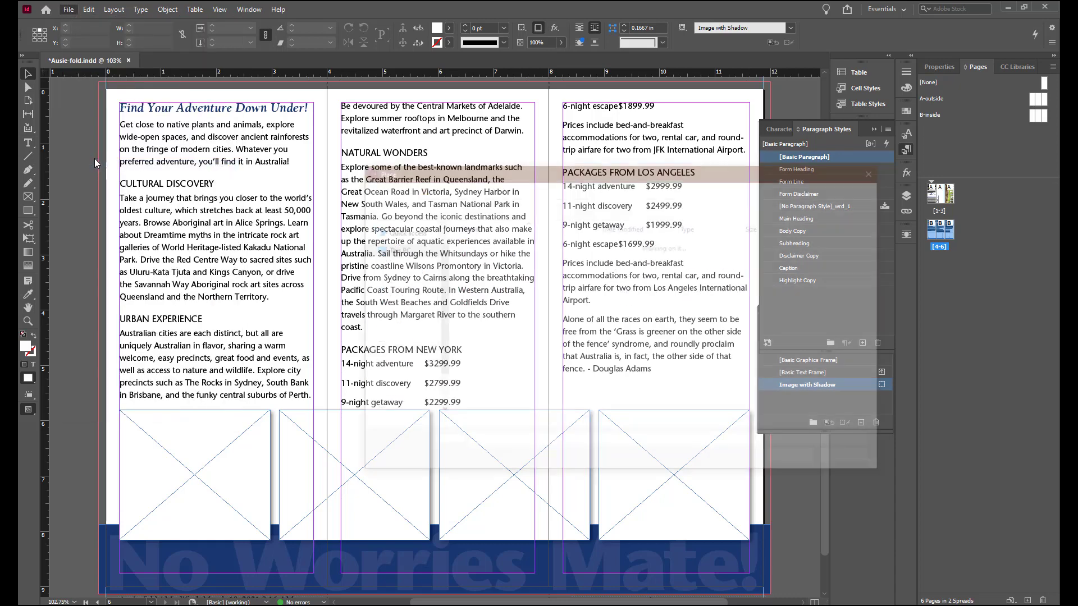
{"action": "double_click", "coordinate": [467, 245]}
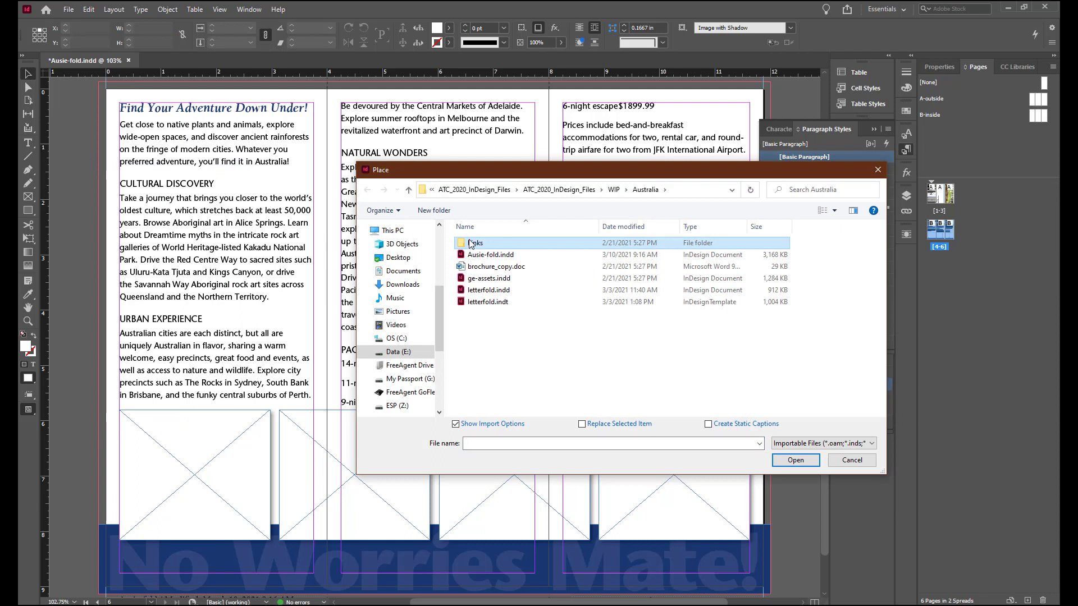
{"action": "left_click", "coordinate": [463, 254]}
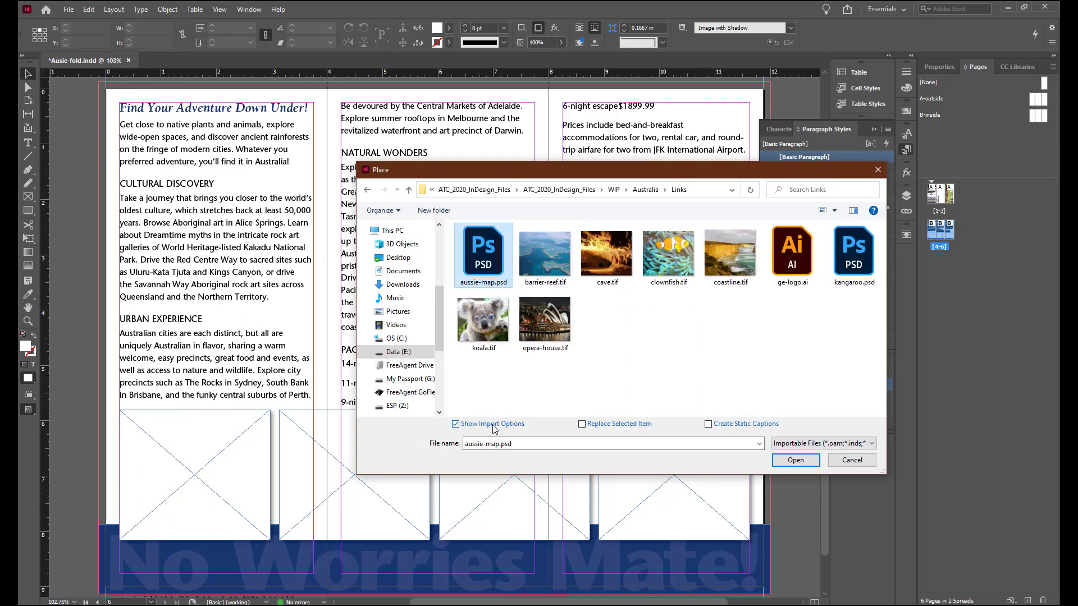
{"action": "left_click", "coordinate": [799, 464]}
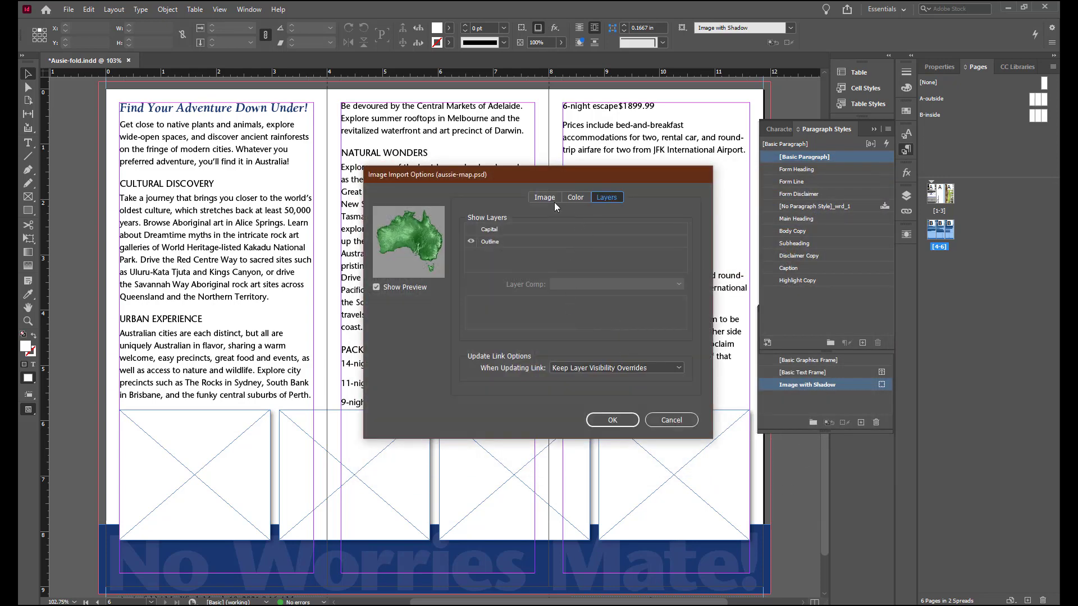
{"action": "left_click", "coordinate": [552, 199]}
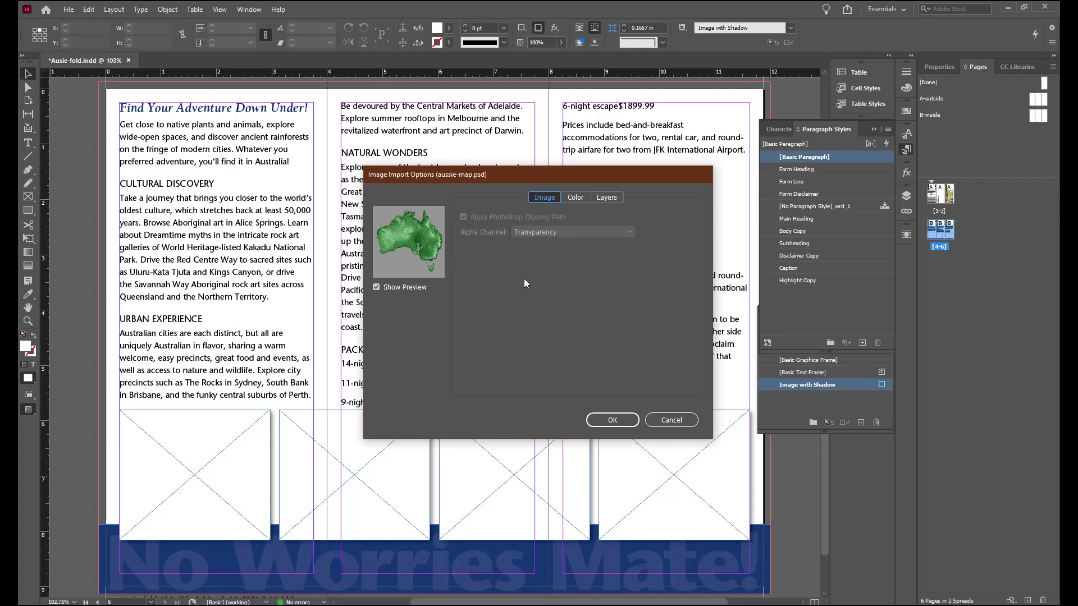
{"action": "left_click", "coordinate": [606, 197]}
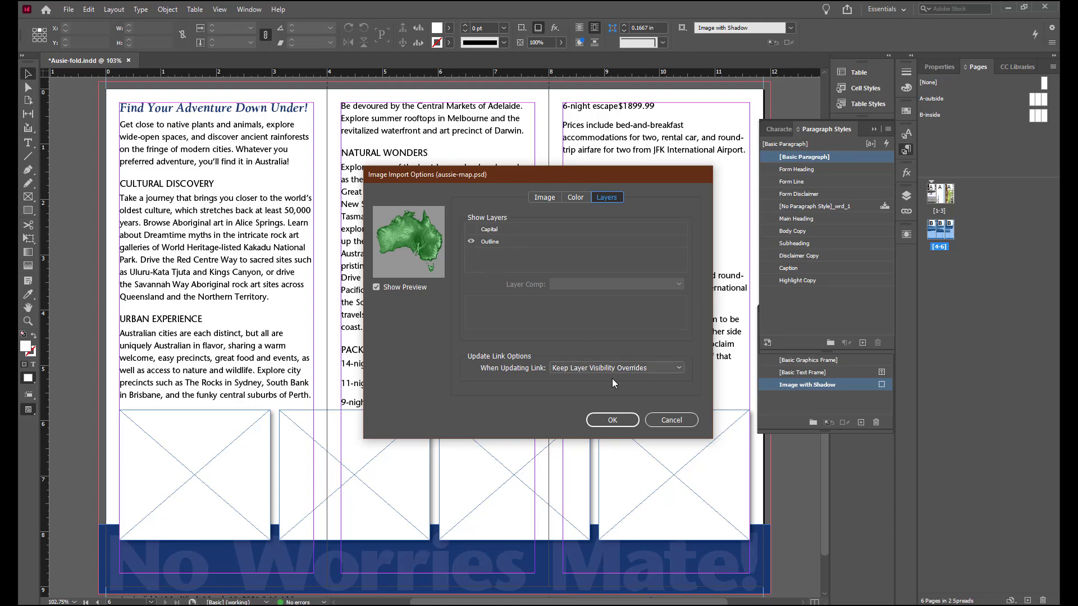
{"action": "left_click", "coordinate": [616, 420]}
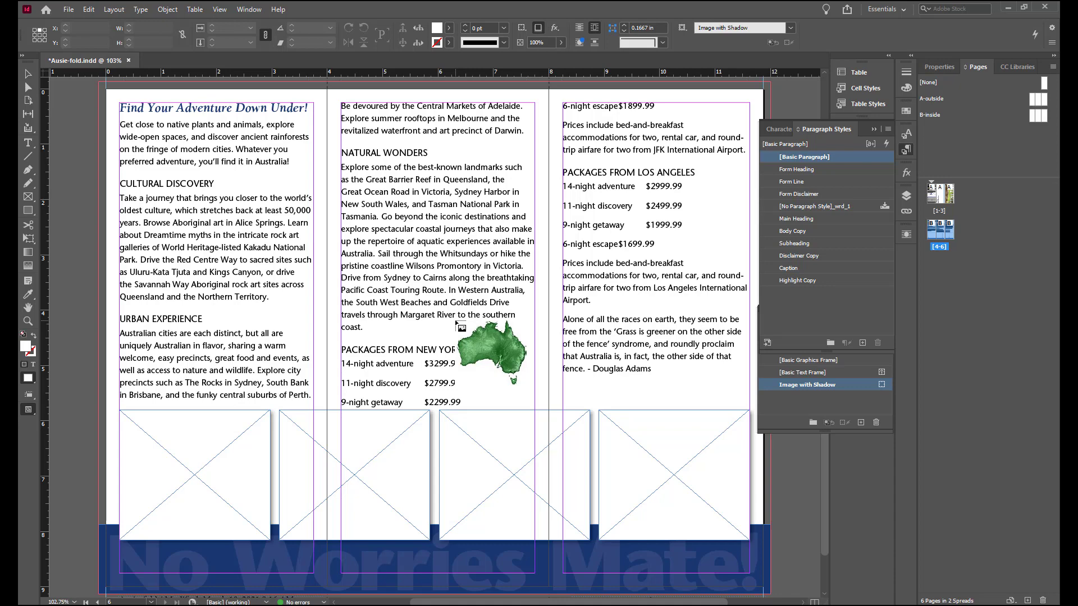
{"action": "left_click", "coordinate": [408, 175]}
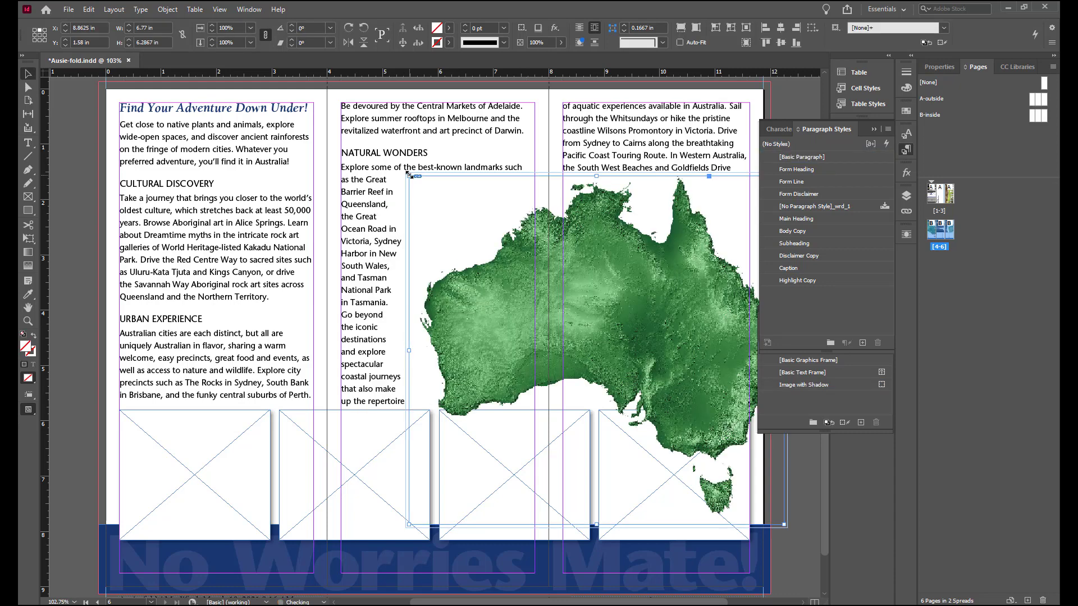
Step: Position the map by its top-left reference point at X 5.8 in and Y 1.7 in
{"action": "left_click", "coordinate": [34, 30]}
{"action": "left_click", "coordinate": [87, 31]}
{"action": "triple_click", "coordinate": [87, 31]}
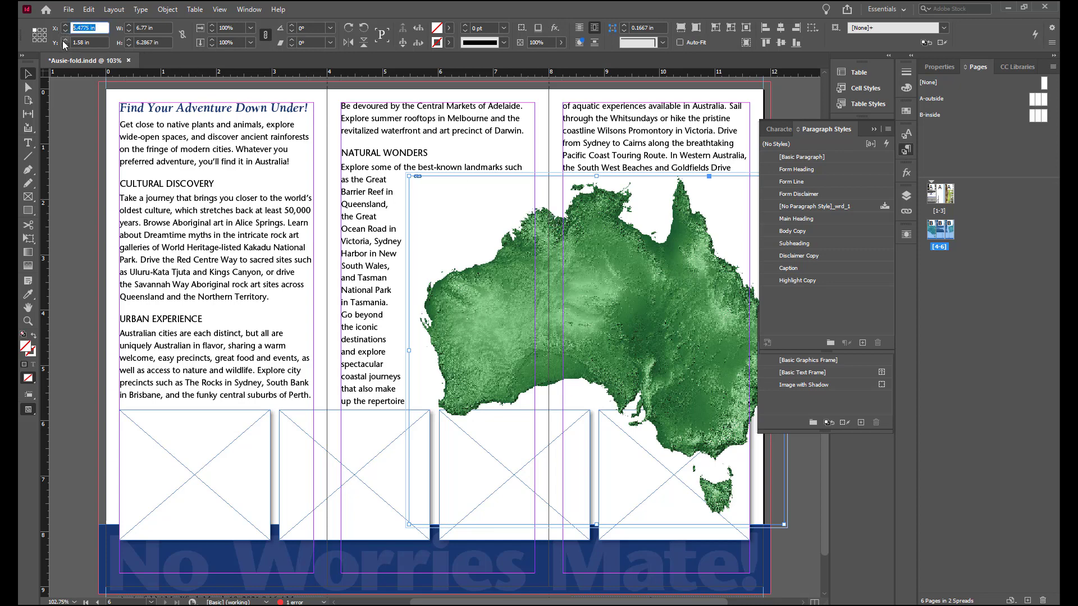
{"action": "type", "text": "5.8"}
{"action": "key", "text": "Tab"}
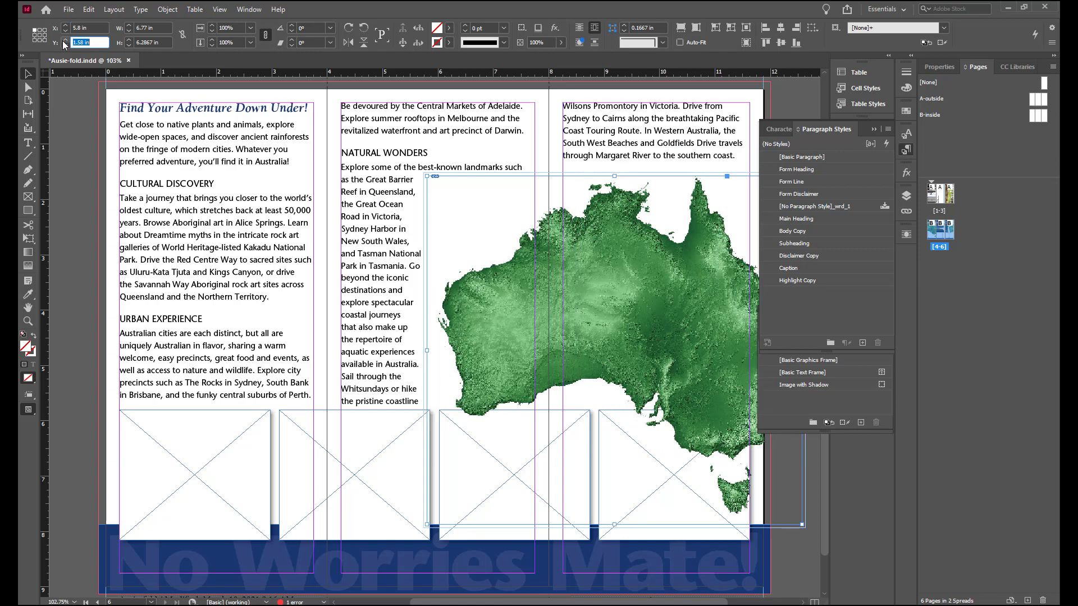
{"action": "type", "text": "1.7"}
{"action": "key", "text": "Return"}
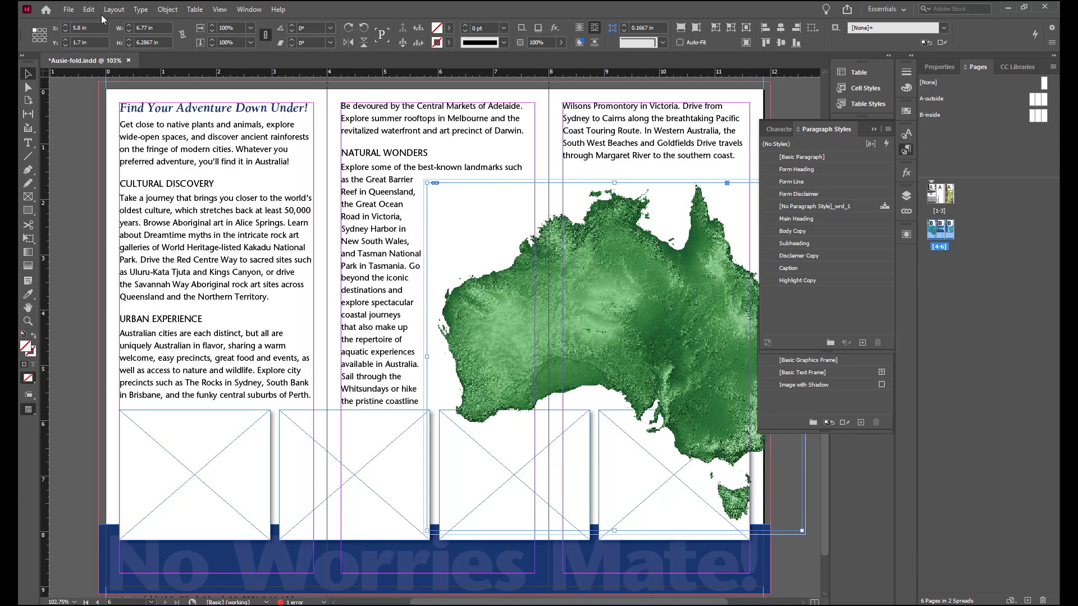
Step: Wrap text around the map's object shape using the Select Subject contour, with a 0.125 in offset
{"action": "left_click", "coordinate": [874, 129]}
{"action": "left_click_drag", "start_coordinate": [833, 305], "coordinate": [924, 343]}
{"action": "left_click", "coordinate": [905, 234]}
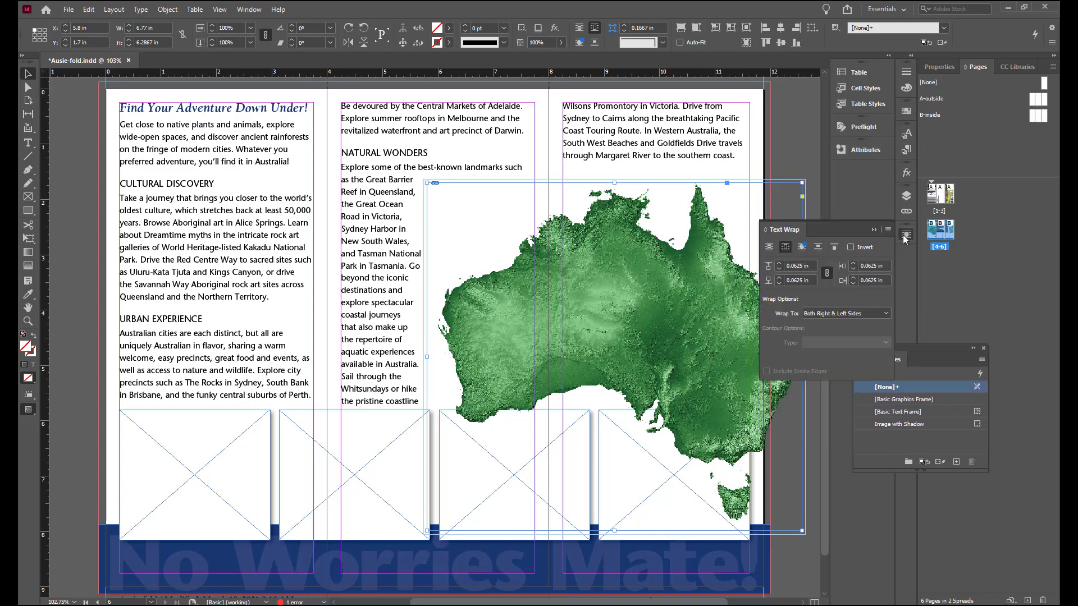
{"action": "left_click", "coordinate": [807, 250]}
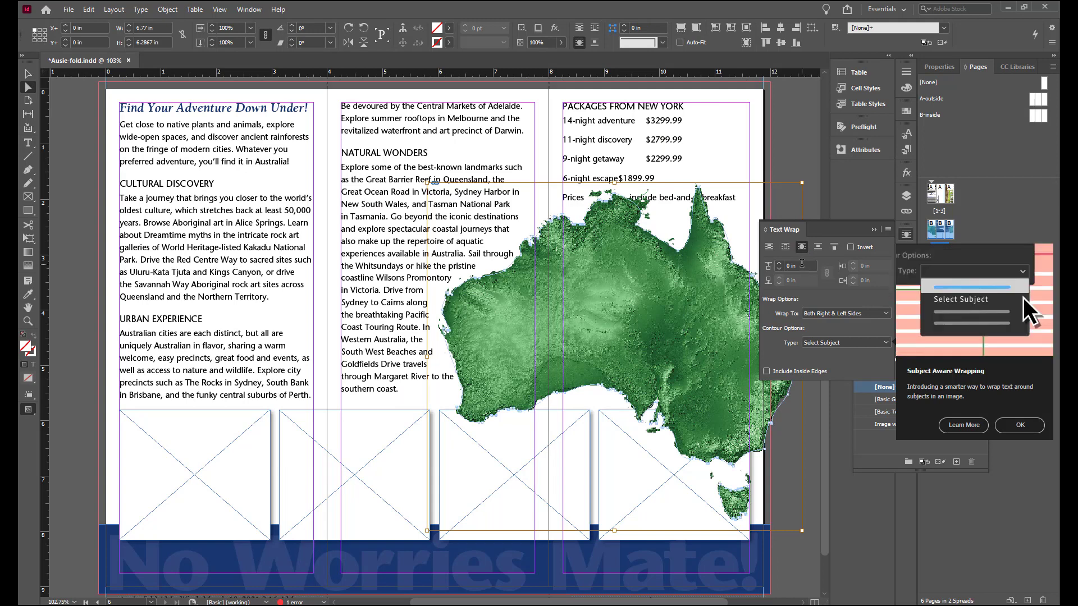
{"action": "left_click", "coordinate": [802, 265]}
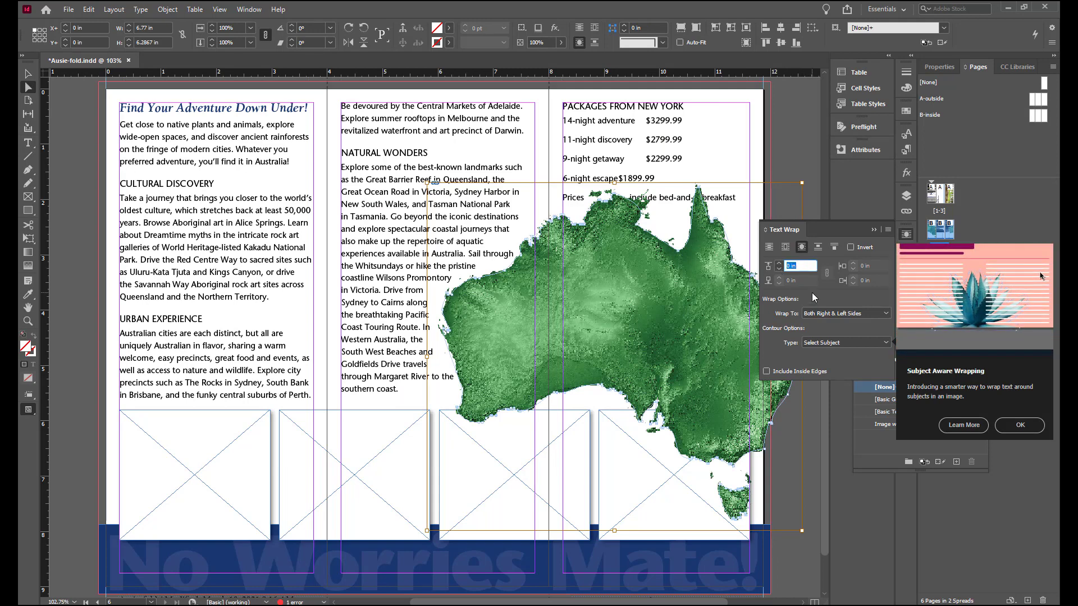
{"action": "type", "text": ".125"}
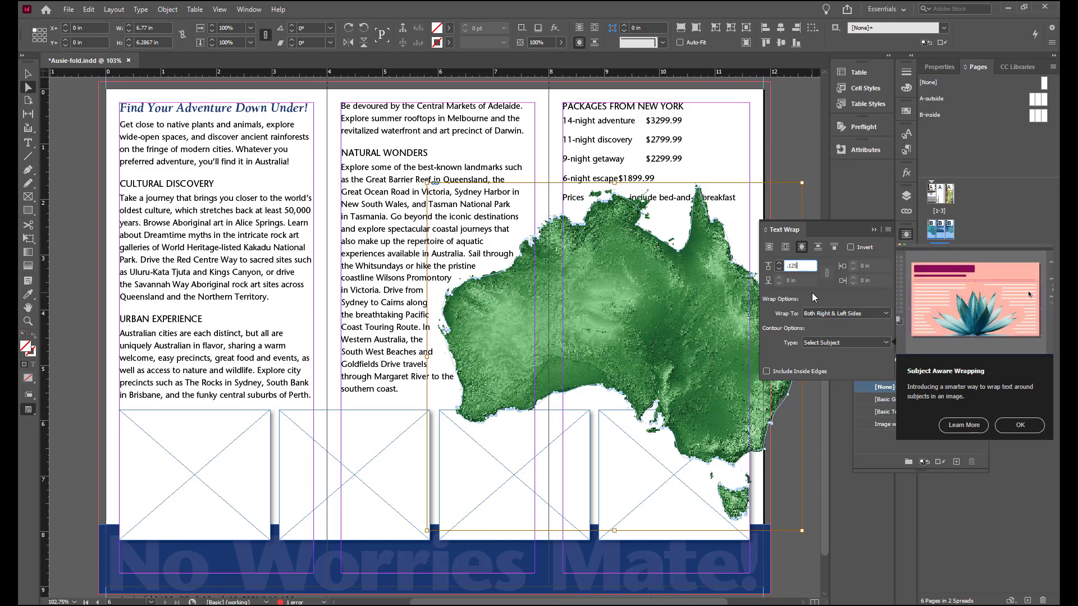
{"action": "key", "text": "Return"}
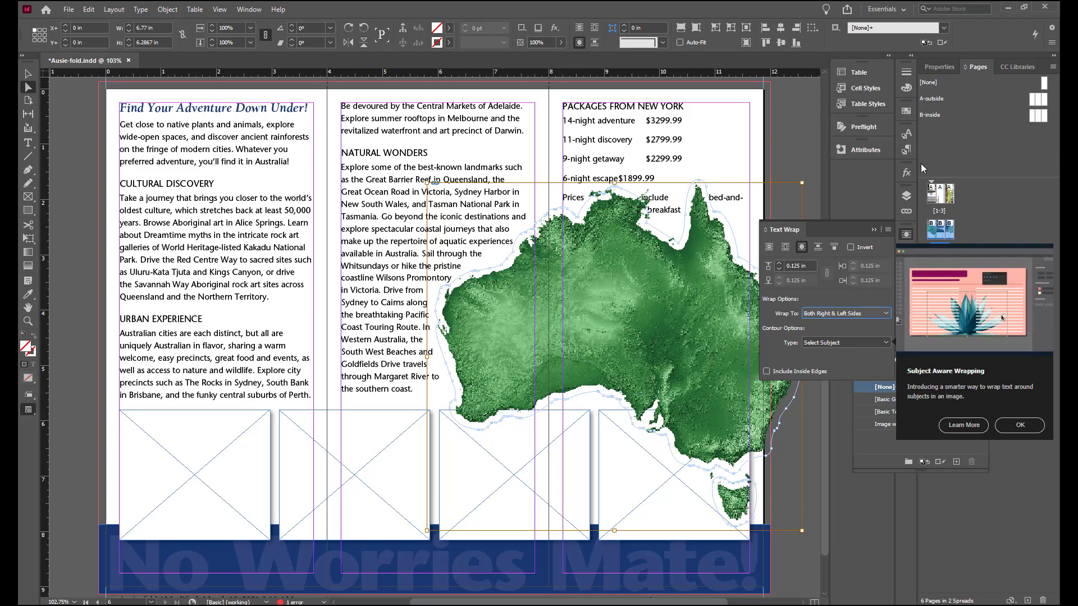
Step: Set the opacity of the Australia map to 50%
{"action": "left_click", "coordinate": [948, 67]}
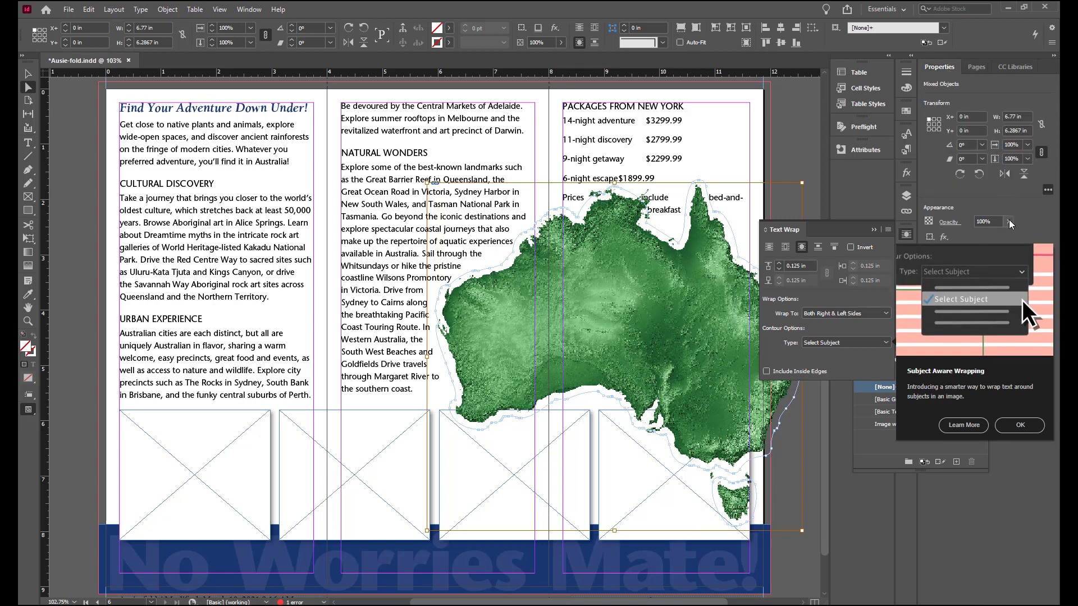
{"action": "left_click", "coordinate": [1011, 339]}
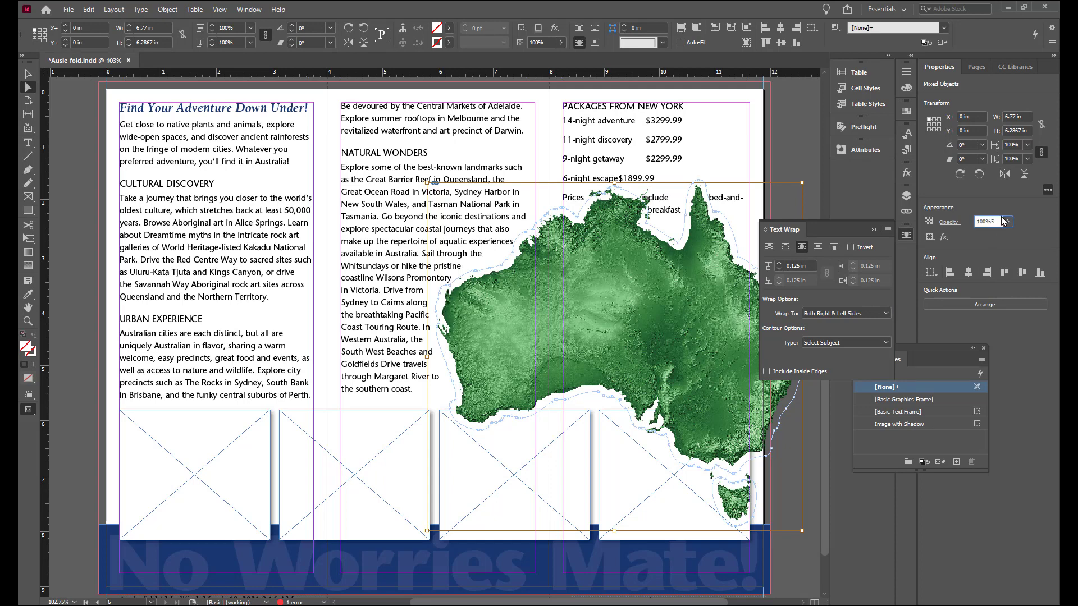
{"action": "type", "text": "0"}
{"action": "key", "text": "Return"}
Step: Move aussie-map.psd below the four image rectangles in the Layer 1 stacking order and deselect it
{"action": "left_click", "coordinate": [906, 196]}
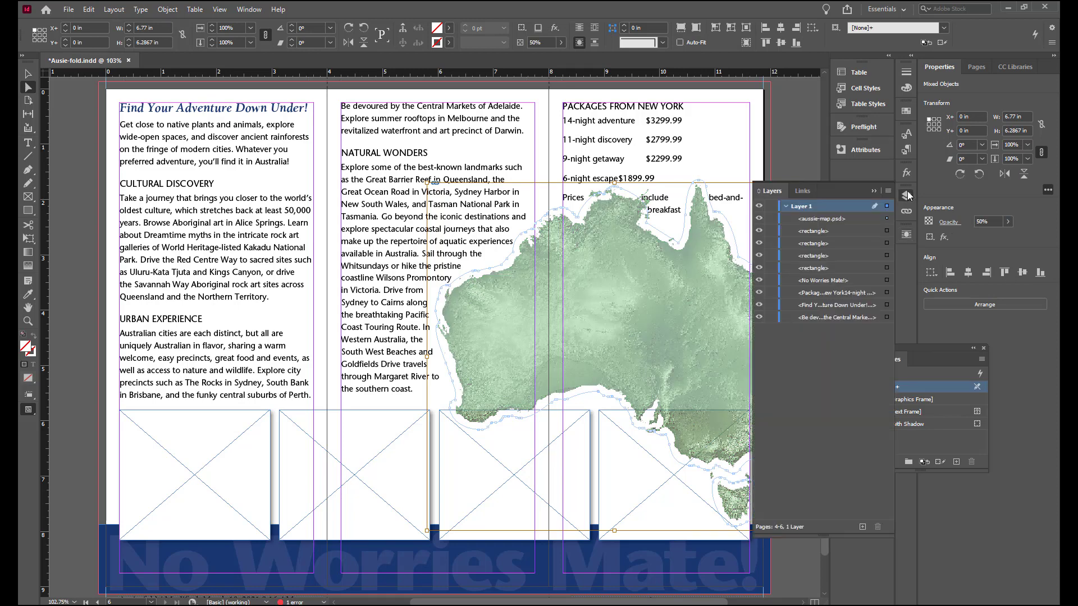
{"action": "left_click_drag", "start_coordinate": [837, 219], "coordinate": [836, 278]}
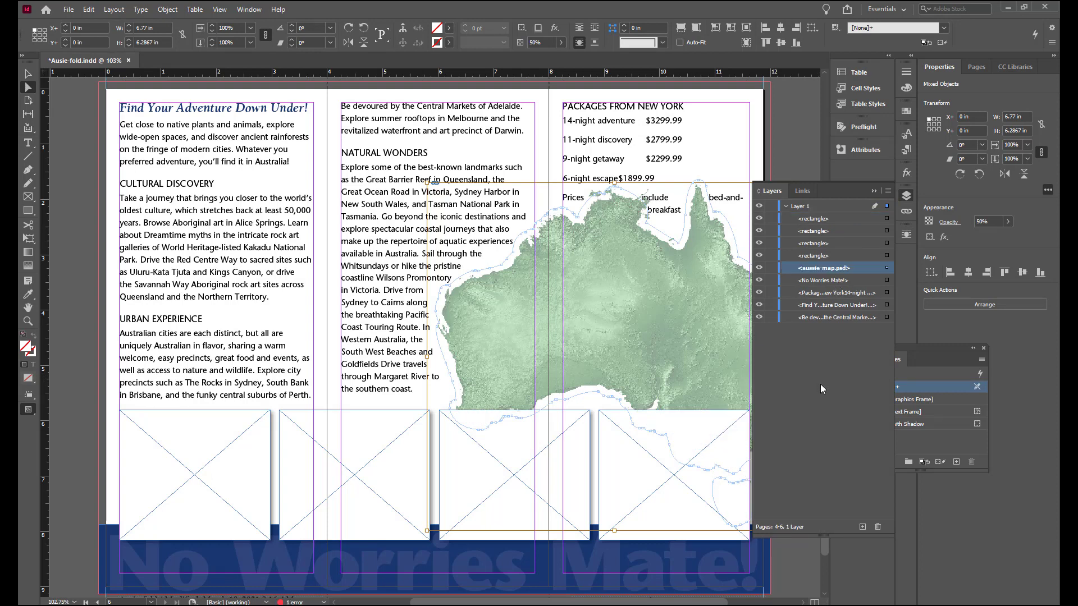
{"action": "left_click", "coordinate": [873, 191]}
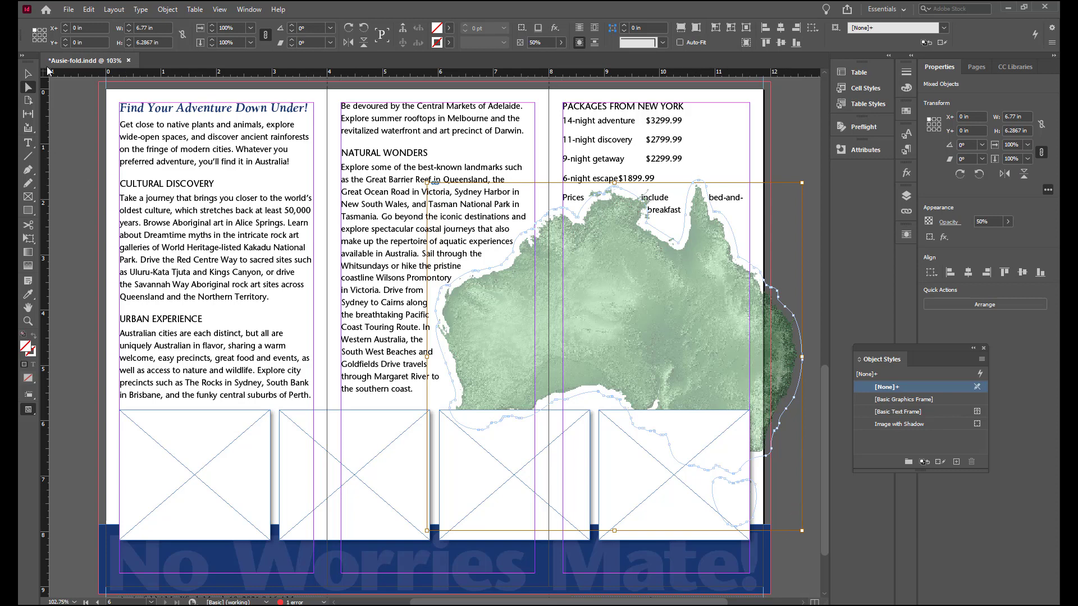
{"action": "left_click", "coordinate": [24, 75]}
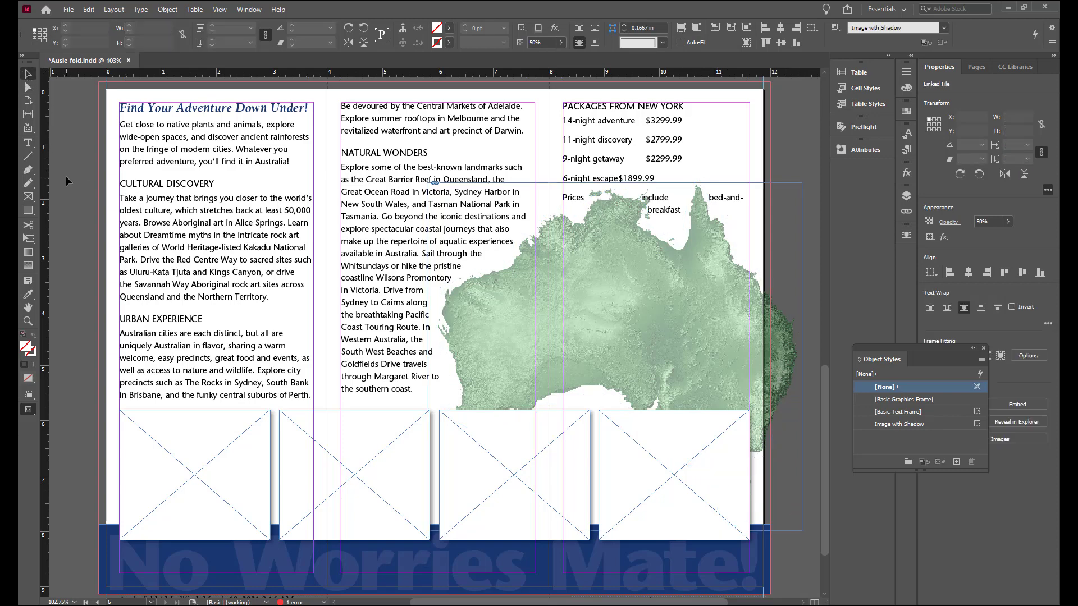
{"action": "left_click", "coordinate": [66, 176]}
Step: Flow the overset text of the packages column into a threaded frame about 2.68 by 8.29 in on the pasteboard beside the page
{"action": "left_click", "coordinate": [675, 159]}
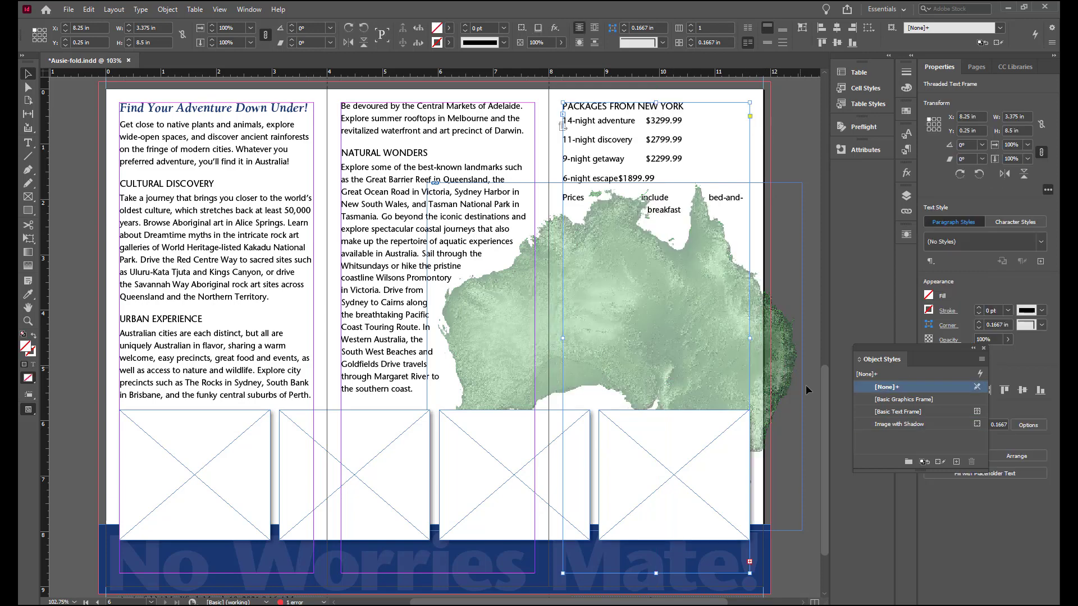
{"action": "scroll", "coordinate": [809, 500], "scroll_direction": "down", "scroll_amount": 2}
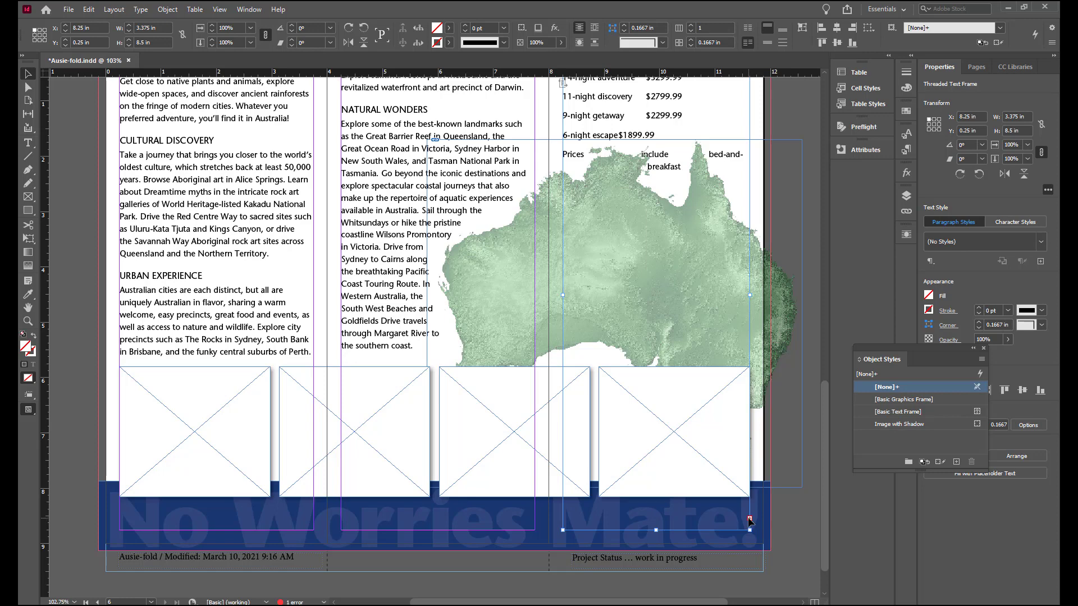
{"action": "left_click", "coordinate": [750, 520]}
{"action": "scroll", "coordinate": [752, 520], "scroll_direction": "right", "scroll_amount": 4}
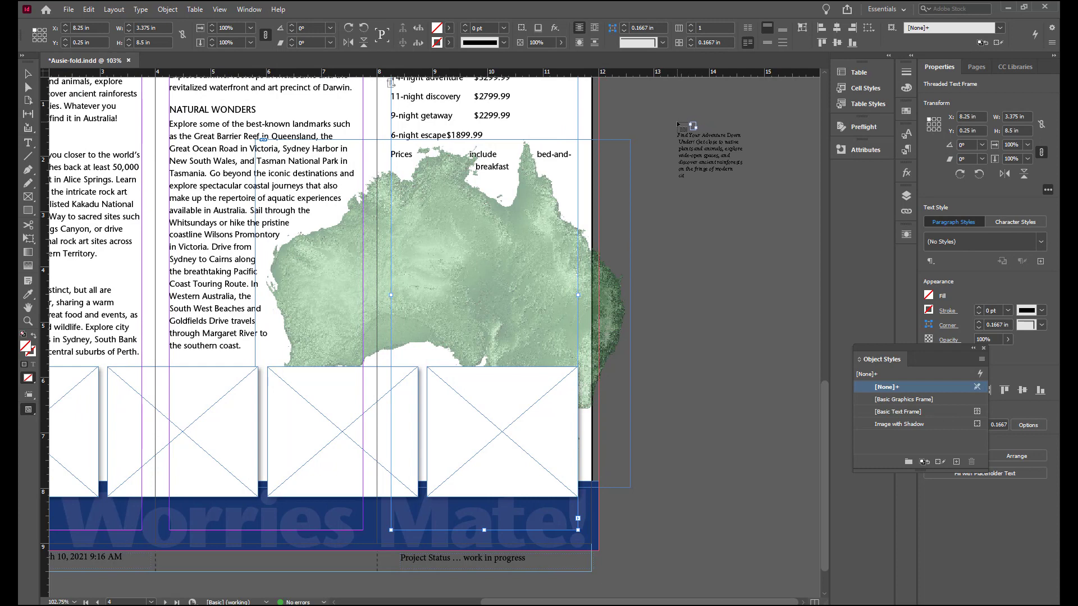
{"action": "scroll", "coordinate": [680, 122], "scroll_direction": "up", "scroll_amount": 2}
{"action": "left_click", "coordinate": [673, 115]}
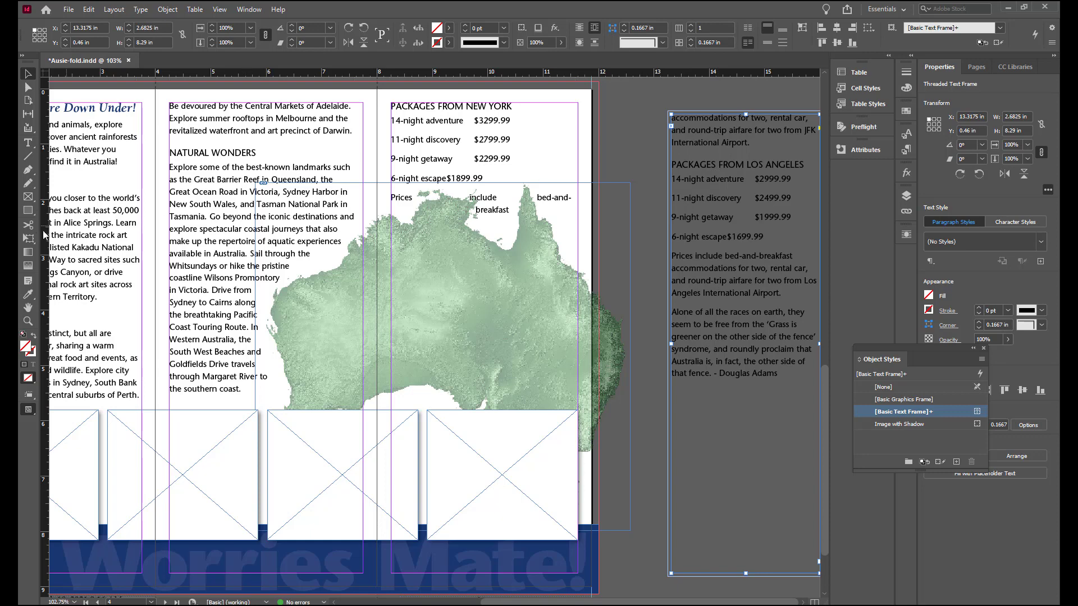
Step: Cut the closing "Alone of all the races on earth" quote from the pasteboard text frame
{"action": "left_click", "coordinate": [28, 142]}
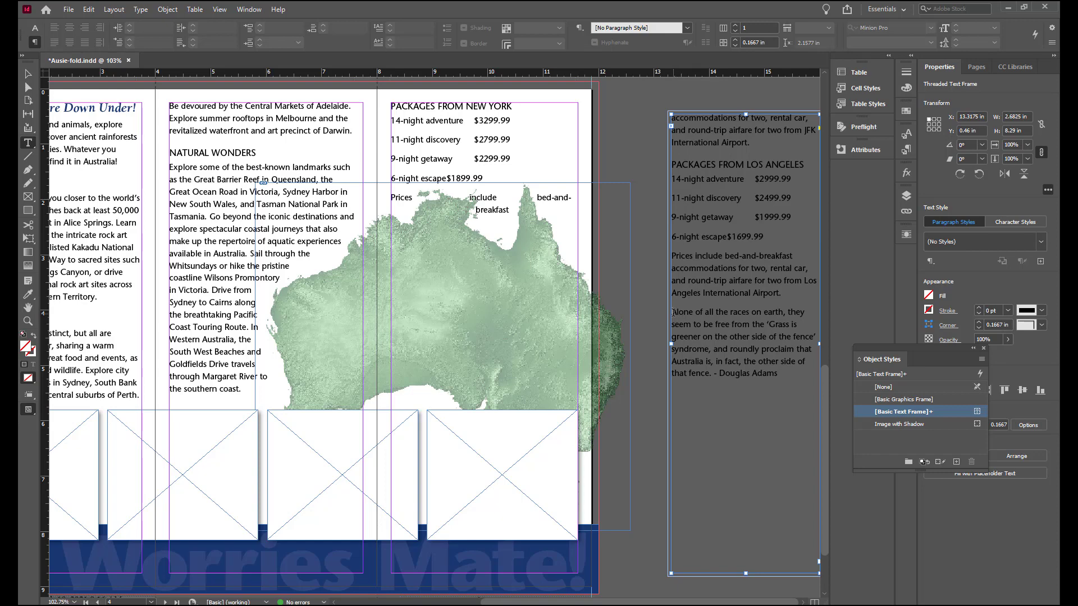
{"action": "left_click_drag", "start_coordinate": [673, 313], "coordinate": [801, 376]}
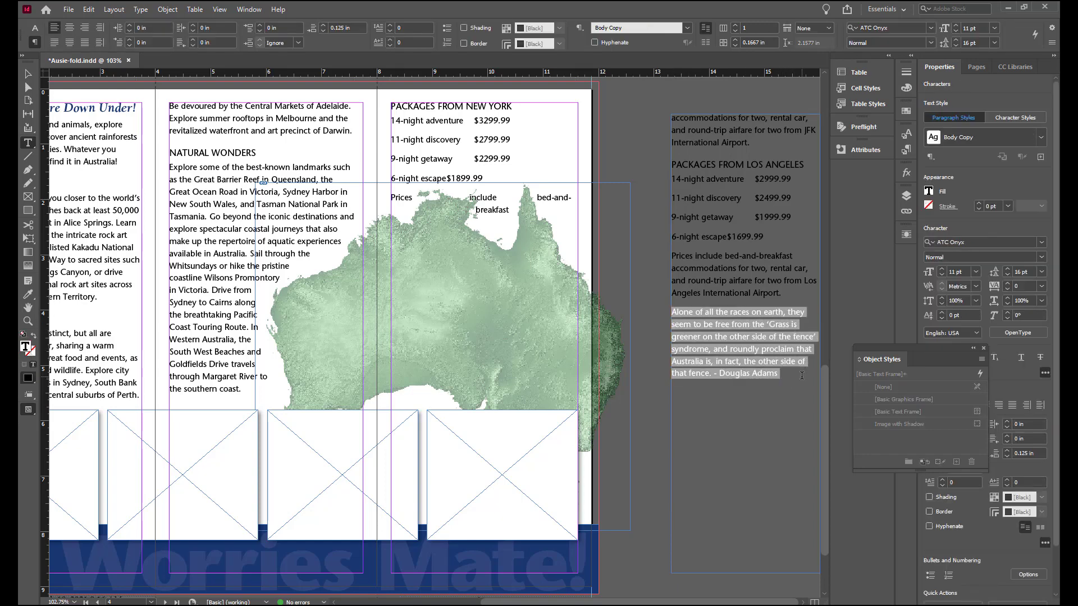
{"action": "key", "text": "BackSpace"}
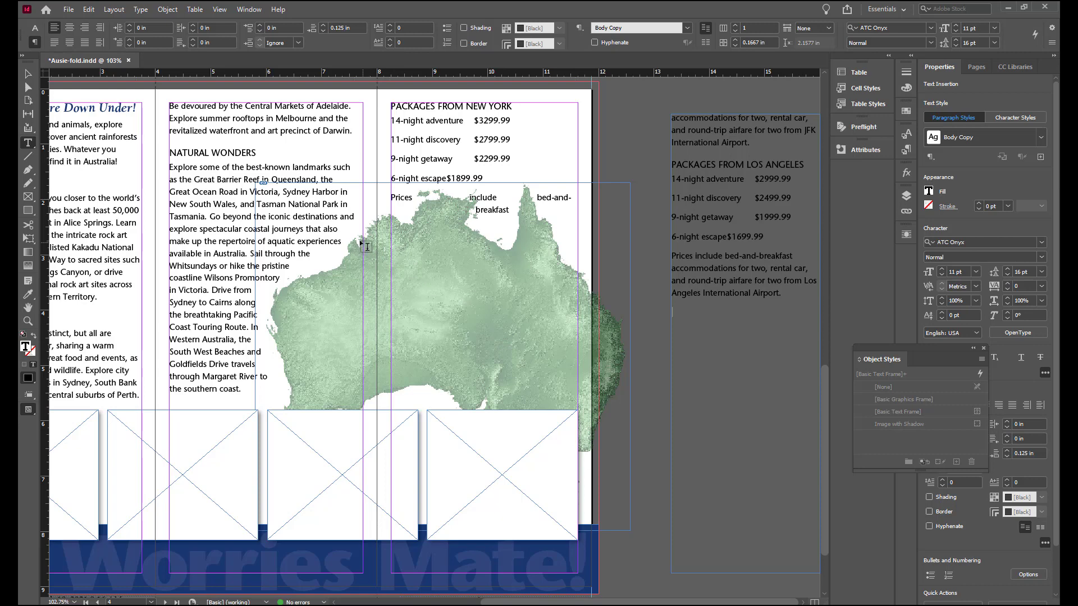
Step: Draw a text frame about 4.05 by 2.78 in over the Australia map and set it to ignore text wrap
{"action": "left_click_drag", "start_coordinate": [355, 239], "coordinate": [588, 396]}
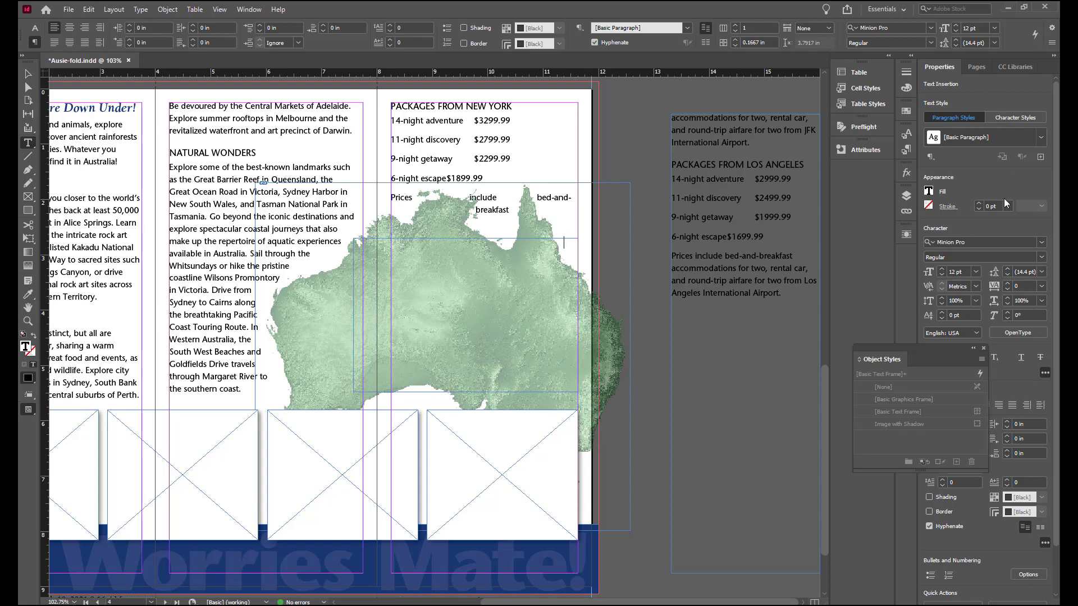
{"action": "left_click_drag", "start_coordinate": [921, 348], "coordinate": [830, 420]}
{"action": "right_click", "coordinate": [541, 257]}
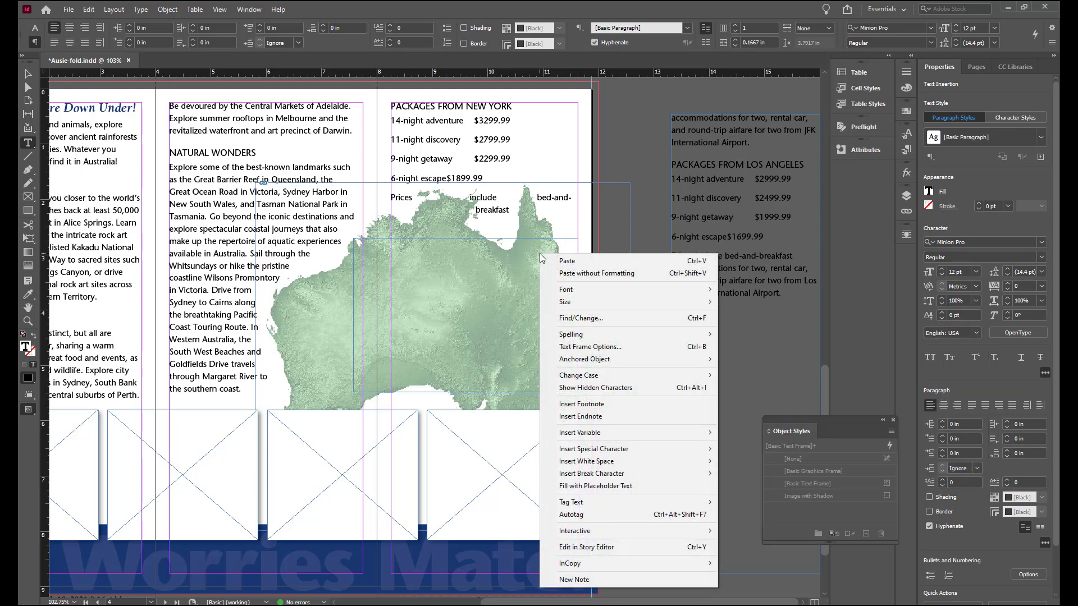
{"action": "left_click", "coordinate": [598, 347]}
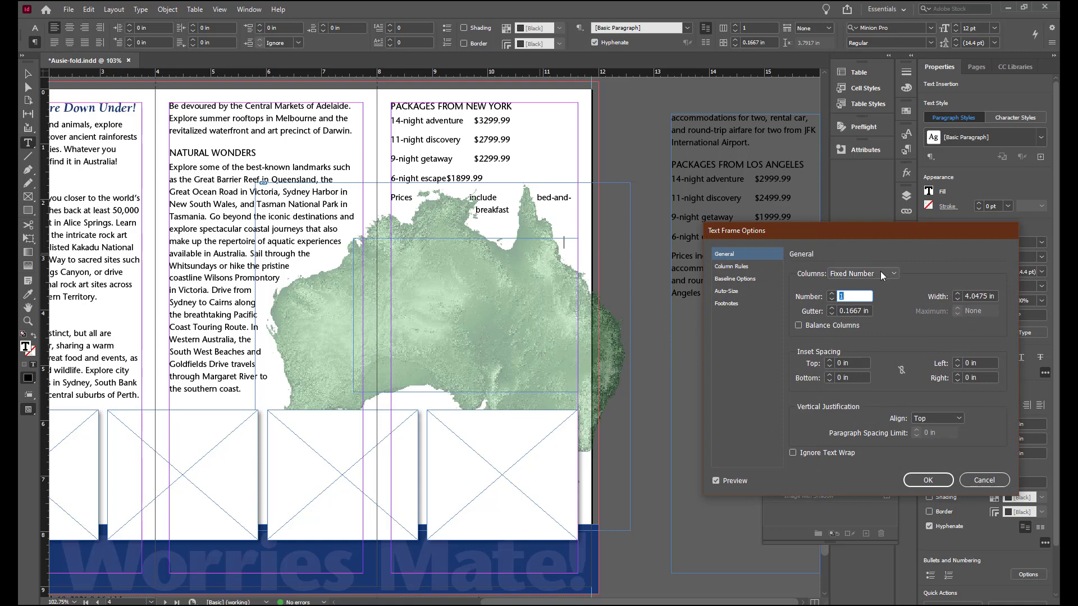
{"action": "left_click", "coordinate": [792, 453]}
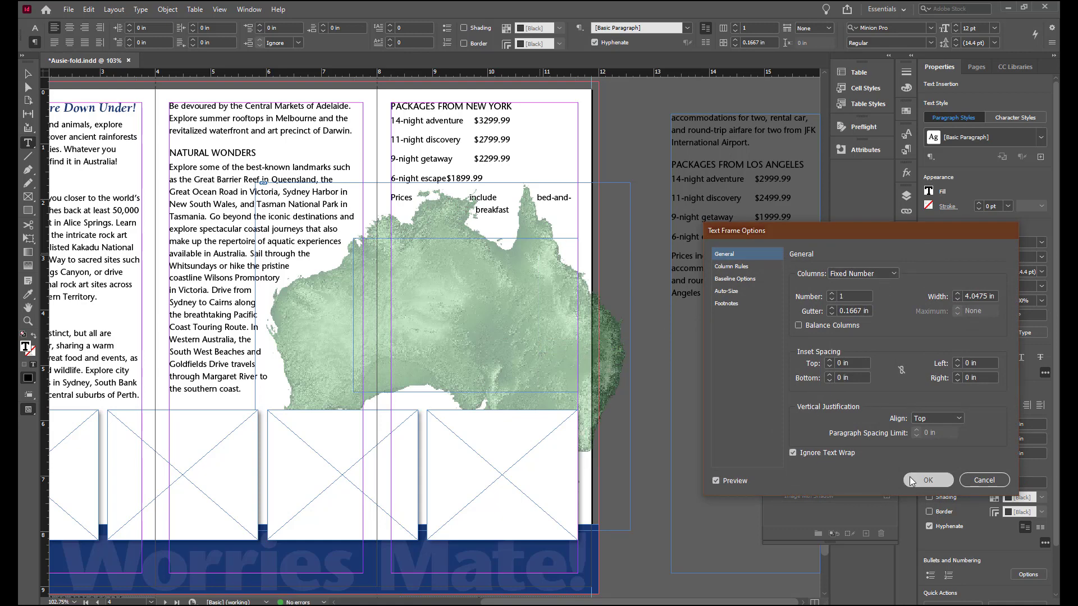
{"action": "left_click", "coordinate": [928, 480]}
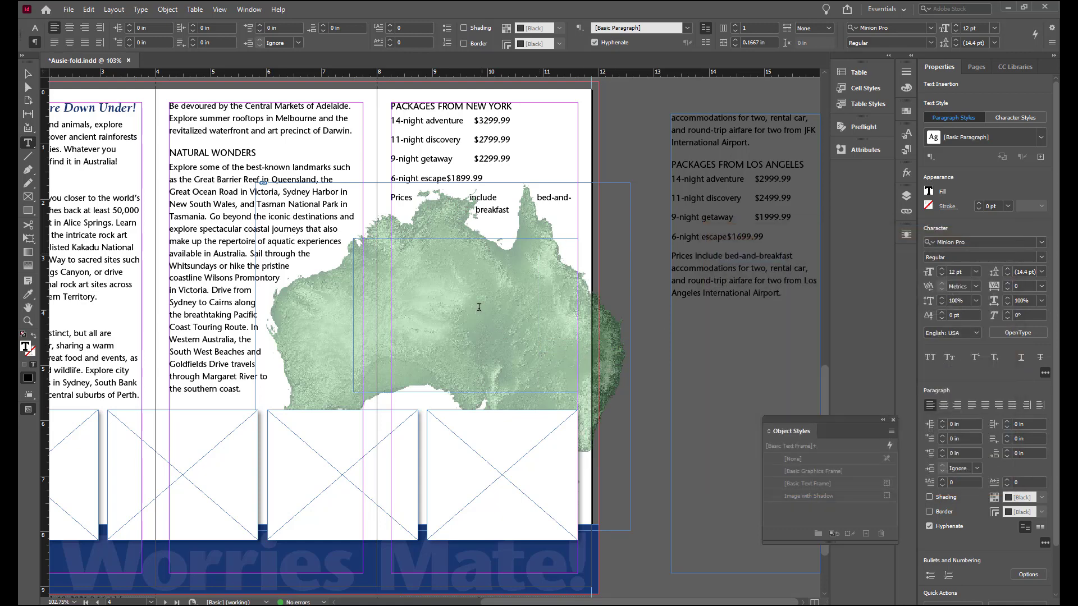
Step: Paste the cut quote into the new text frame over the map and select the frame
{"action": "right_click", "coordinate": [426, 265]}
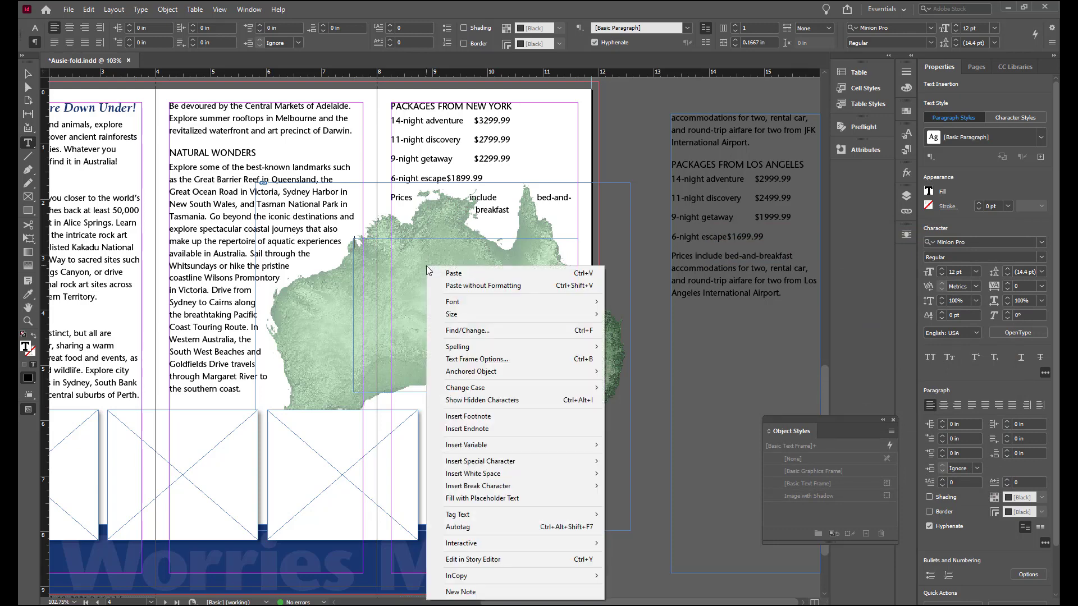
{"action": "left_click", "coordinate": [456, 272]}
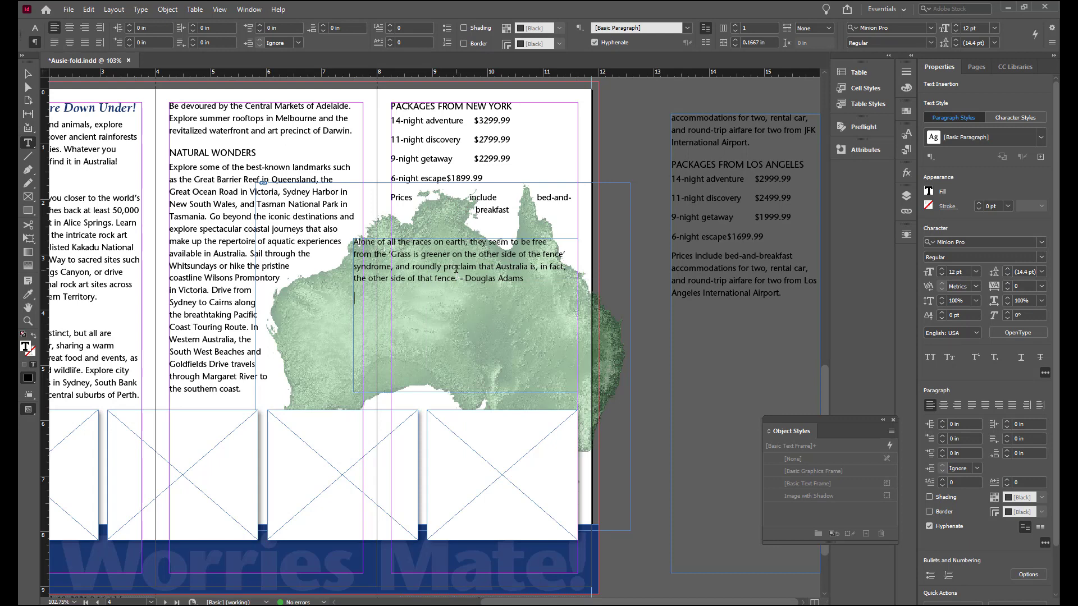
{"action": "key", "text": "Escape"}
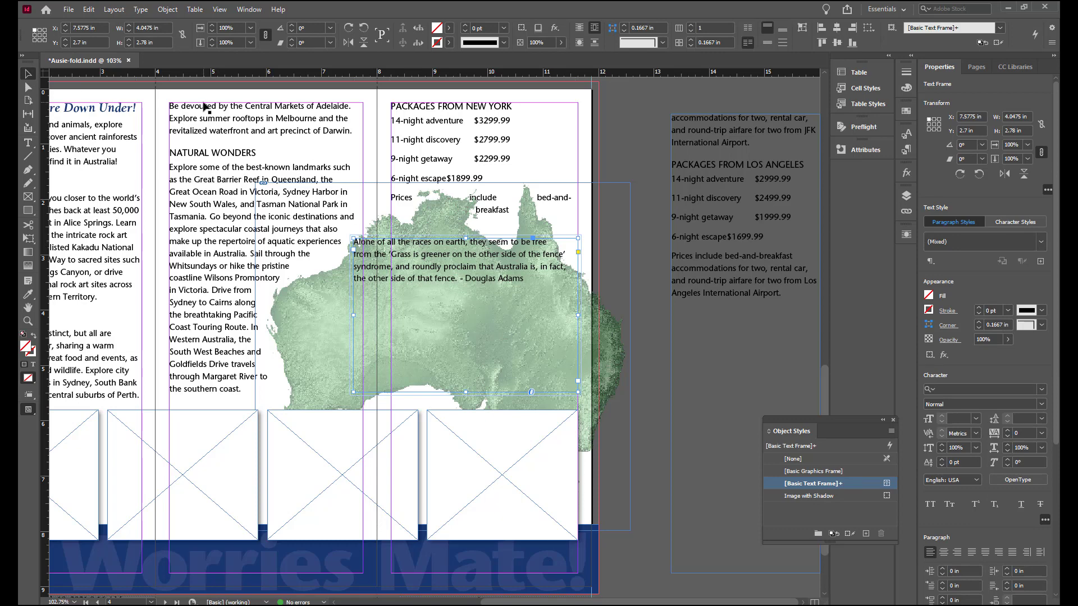
Step: Position the quote frame at X 6.6 in and Y 3.125 in, and size it to 5 in wide by 2.5 in high
{"action": "left_click", "coordinate": [103, 35]}
{"action": "type", "text": "6.6in"}
{"action": "key", "text": "Tab"}
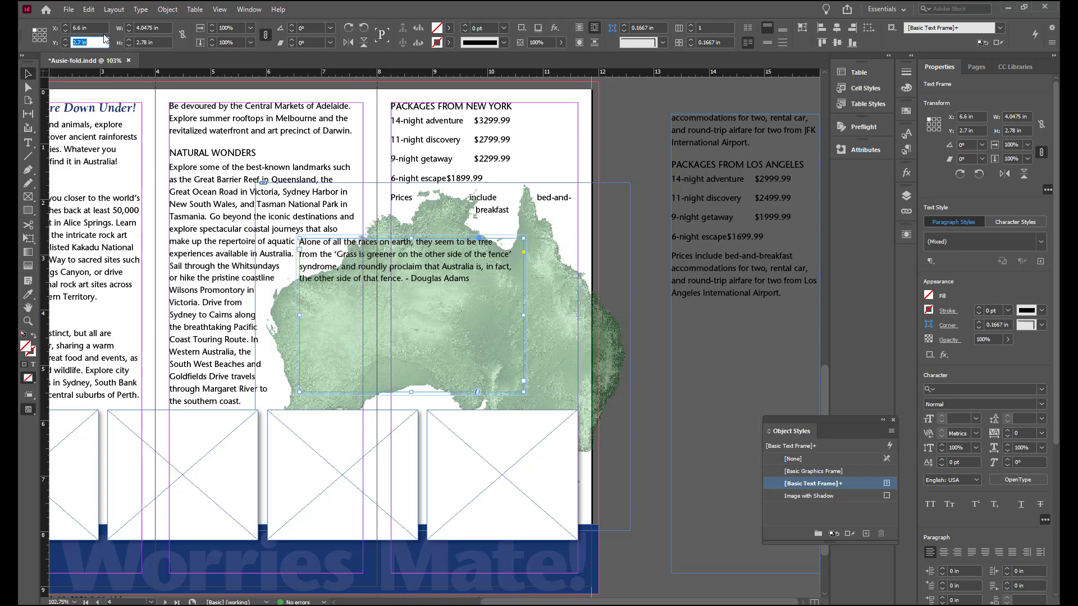
{"action": "type", "text": "3.125"}
{"action": "key", "text": "Tab"}
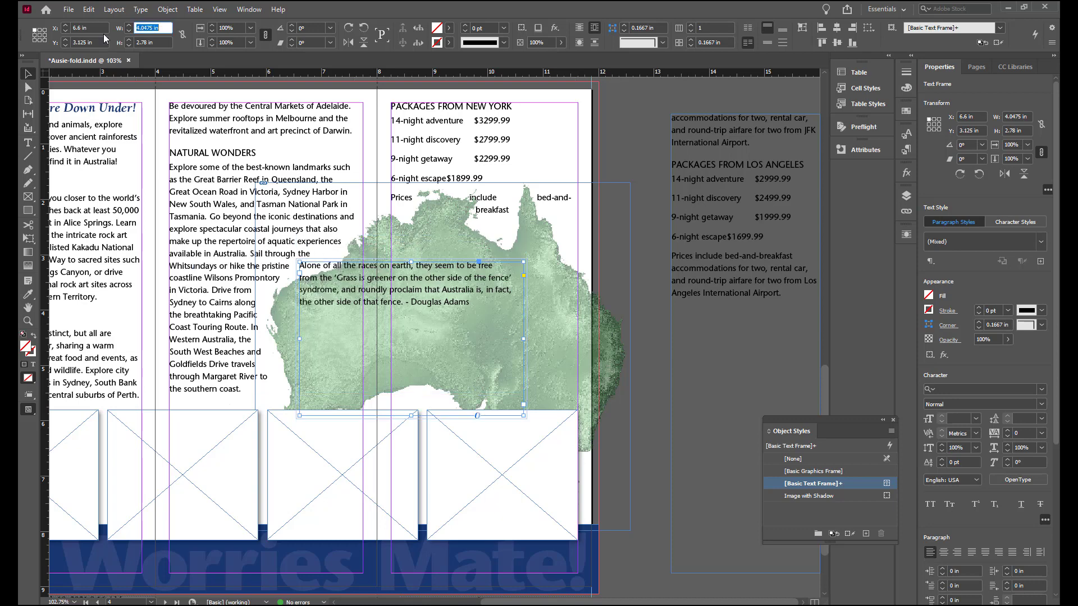
{"action": "type", "text": "5"}
{"action": "key", "text": "Tab"}
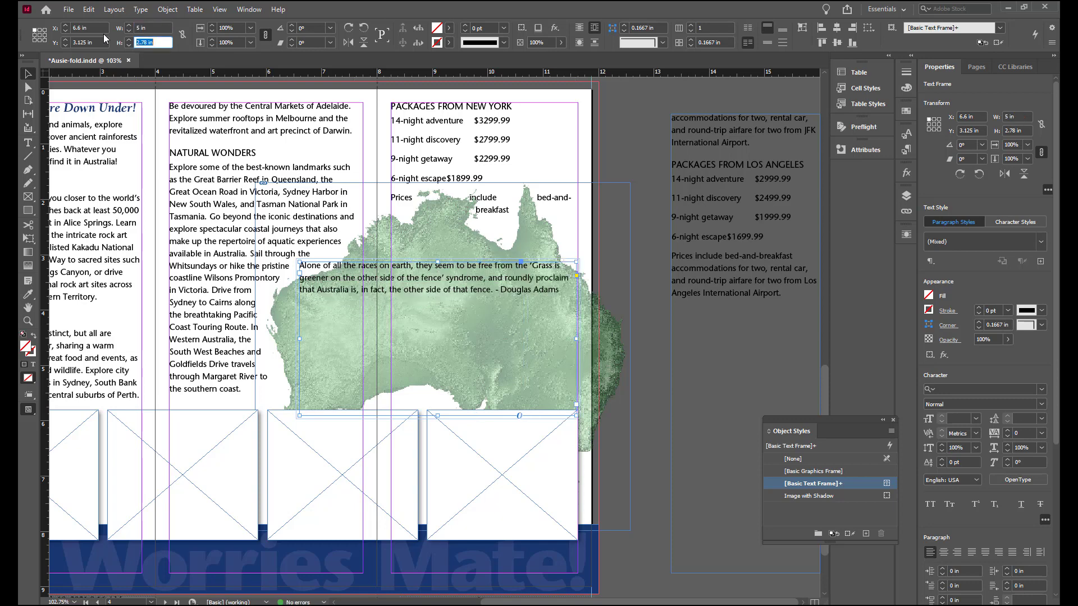
{"action": "type", "text": "2.5"}
{"action": "key", "text": "Return"}
Step: Start a new paragraph style named "pull quote", based on Body Copy, from the quote text
{"action": "left_click", "coordinate": [28, 142]}
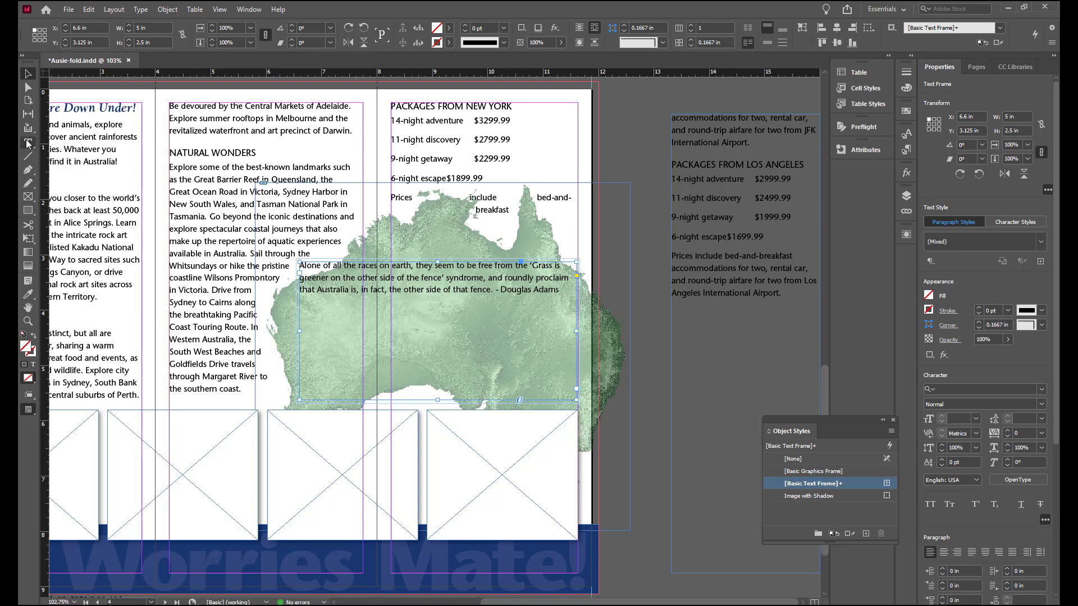
{"action": "left_click", "coordinate": [404, 283]}
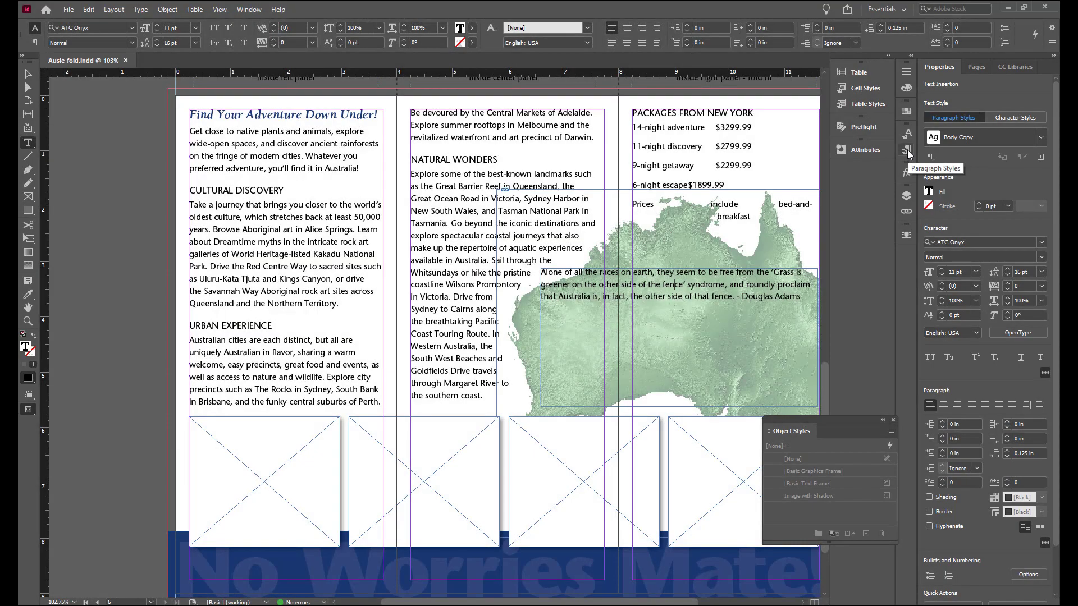
{"action": "left_click", "coordinate": [907, 150]}
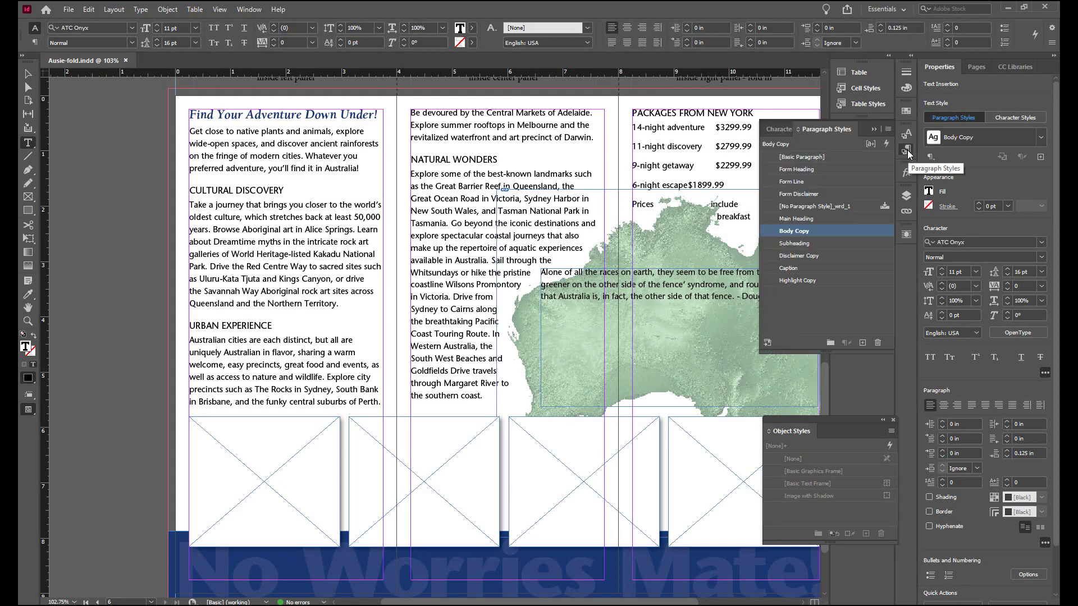
{"action": "left_click", "coordinate": [864, 347], "text": "alt"}
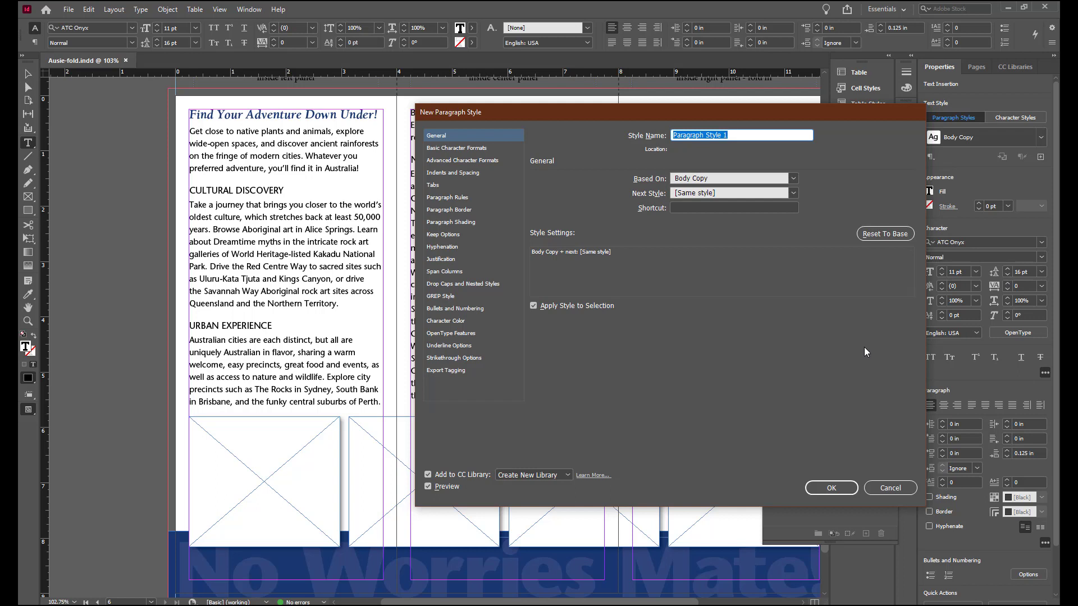
{"action": "type", "text": "pull quote"}
Step: Add a nested style to pull quote that applies Quote Opener through 1 Characters
{"action": "left_click", "coordinate": [465, 284]}
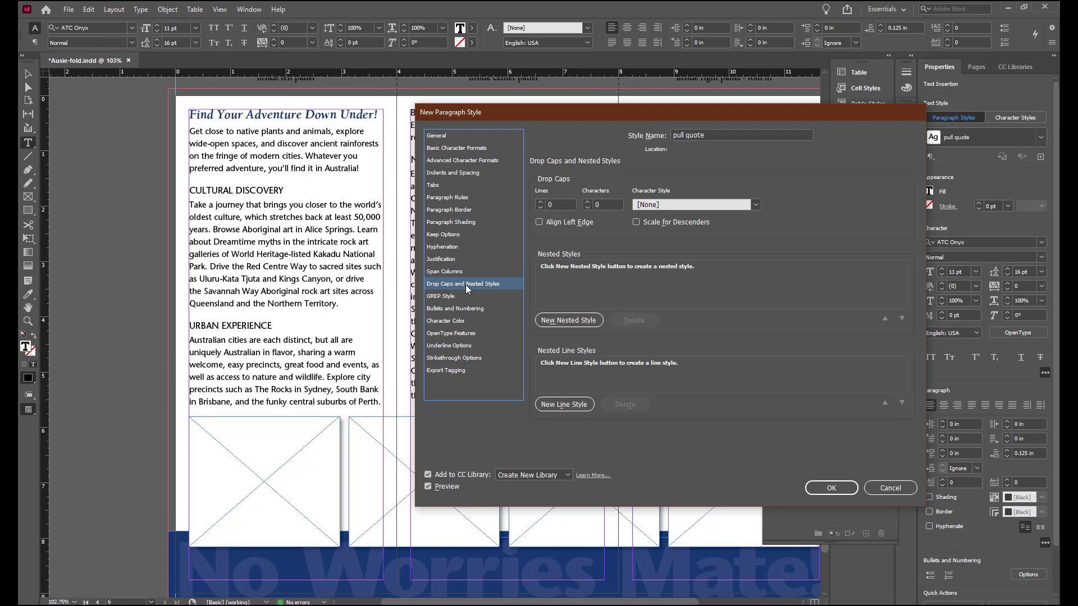
{"action": "left_click", "coordinate": [568, 326]}
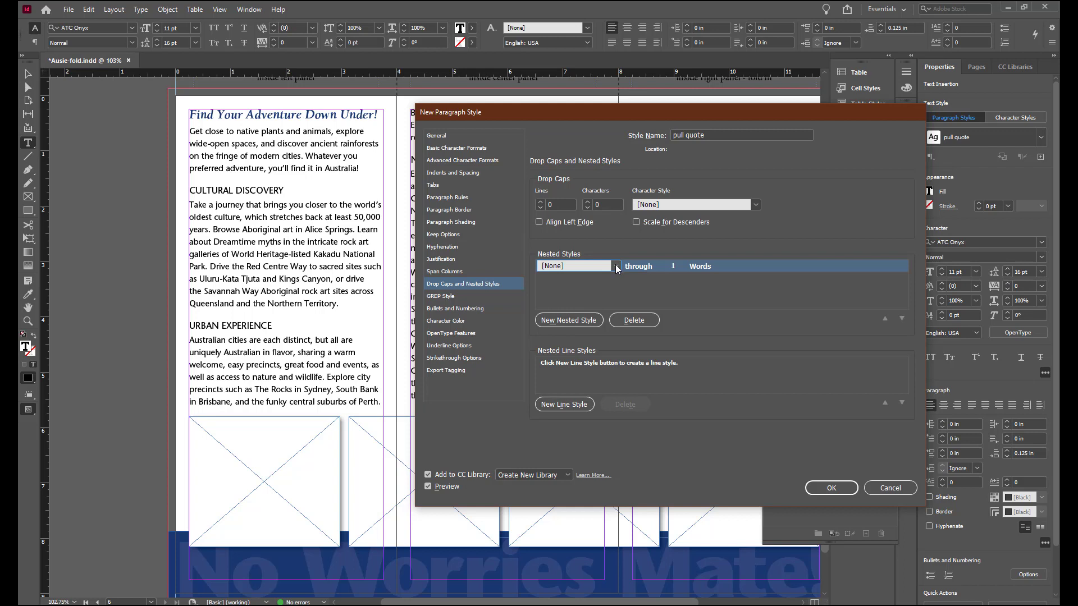
{"action": "left_click", "coordinate": [615, 267]}
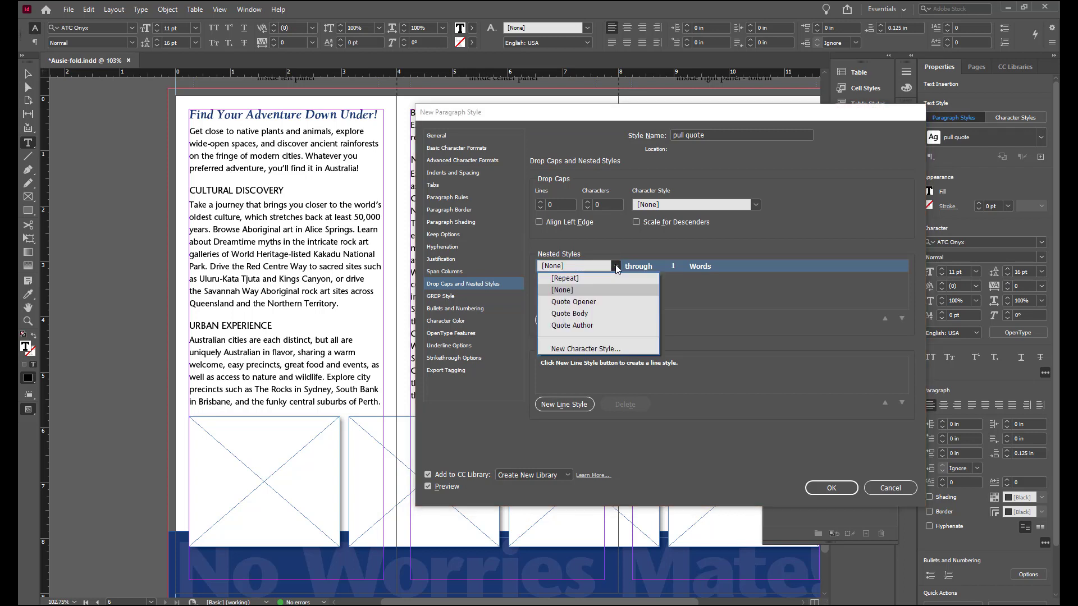
{"action": "left_click", "coordinate": [608, 302]}
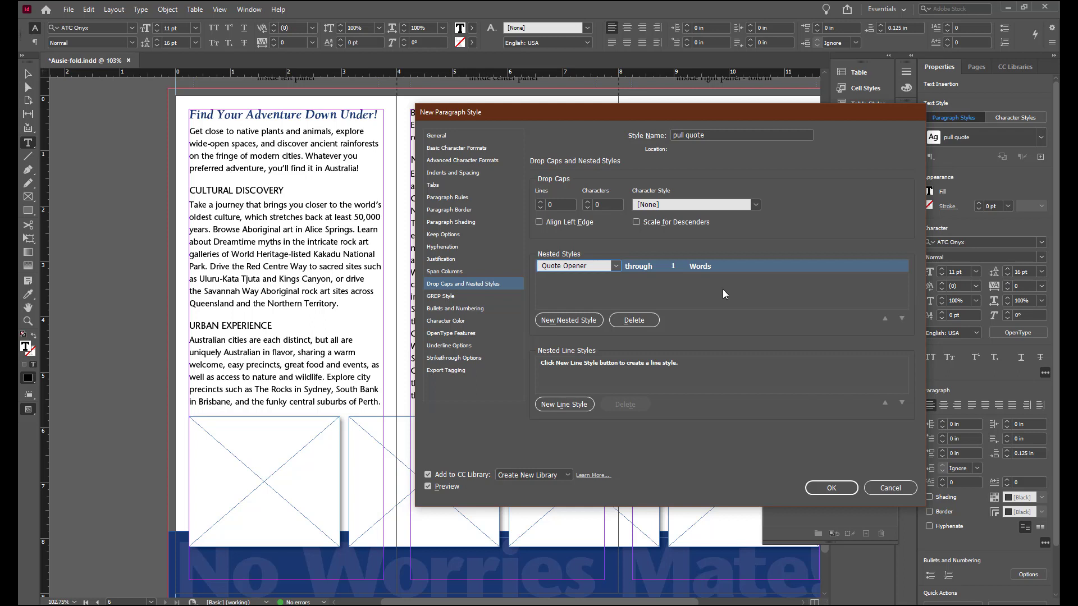
{"action": "left_click", "coordinate": [701, 266]}
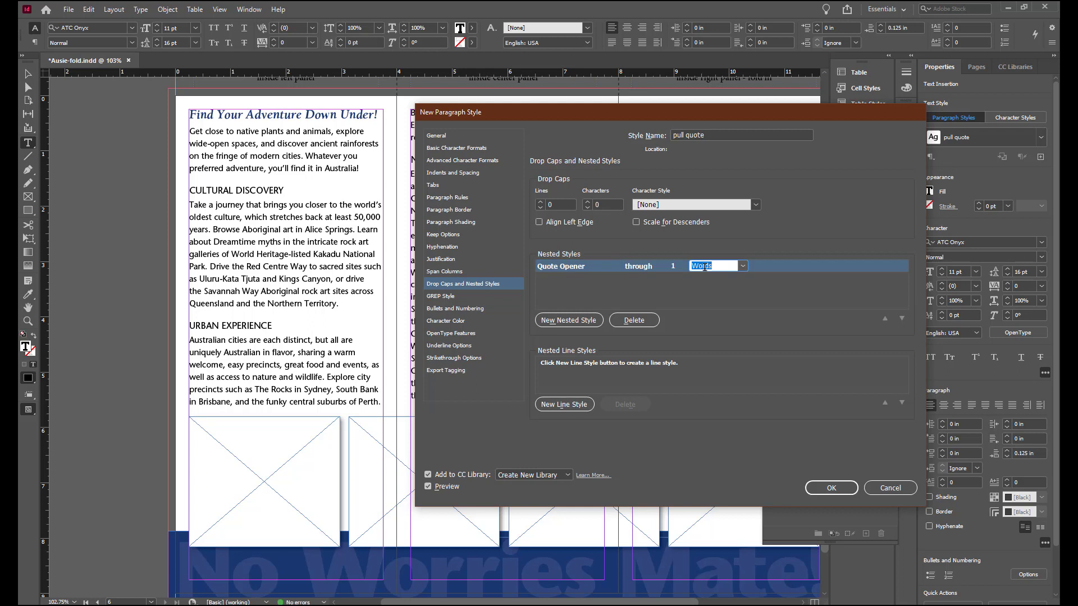
{"action": "left_click", "coordinate": [742, 266]}
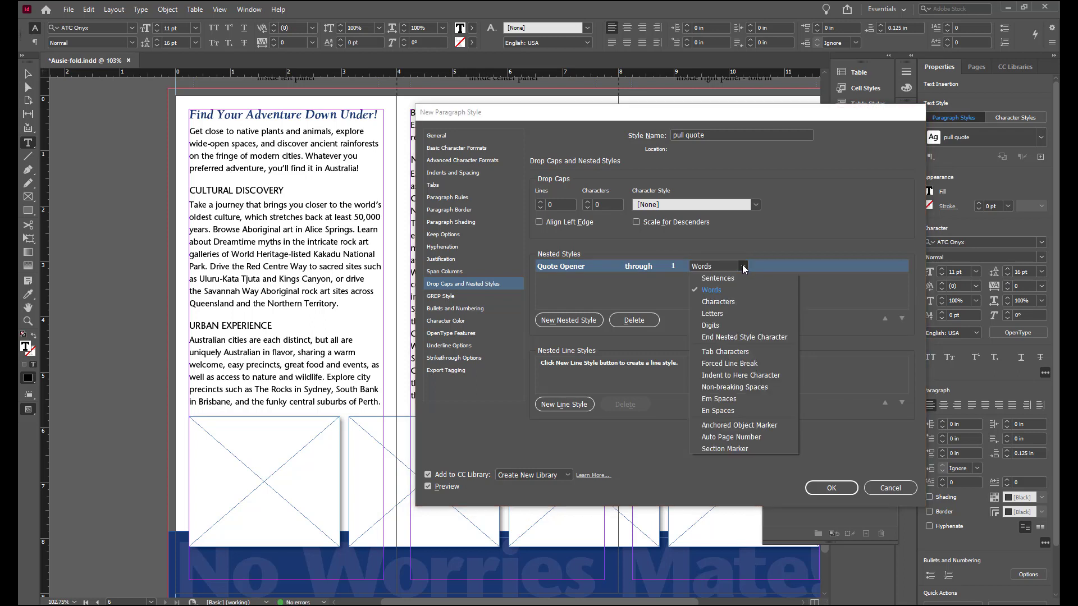
{"action": "left_click", "coordinate": [718, 302]}
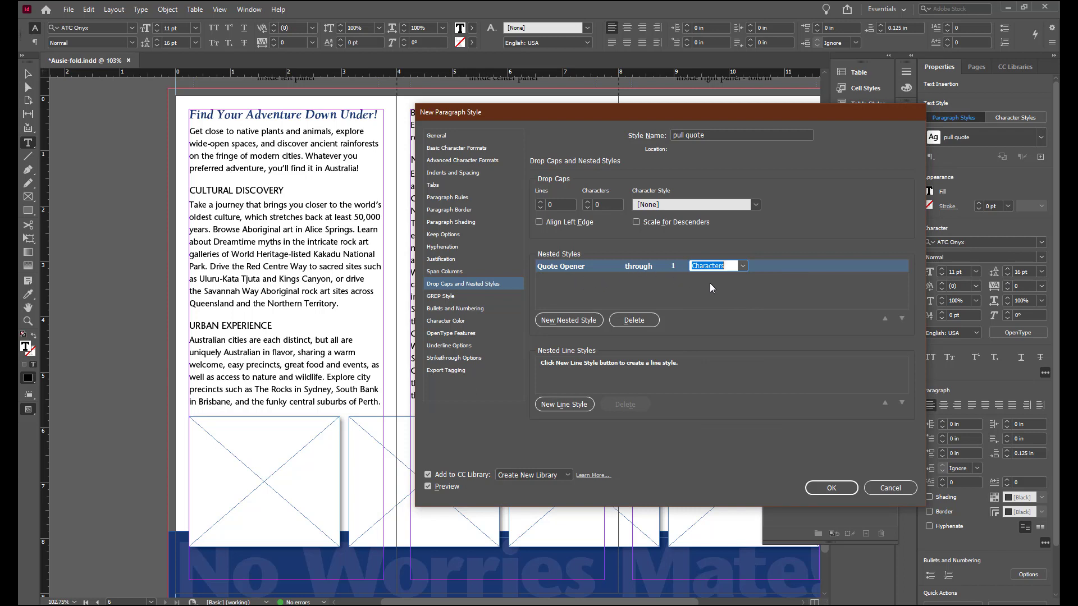
Step: Add a second nested style to pull quote that applies Quote Body up to 1 "-" character
{"action": "left_click", "coordinate": [586, 326]}
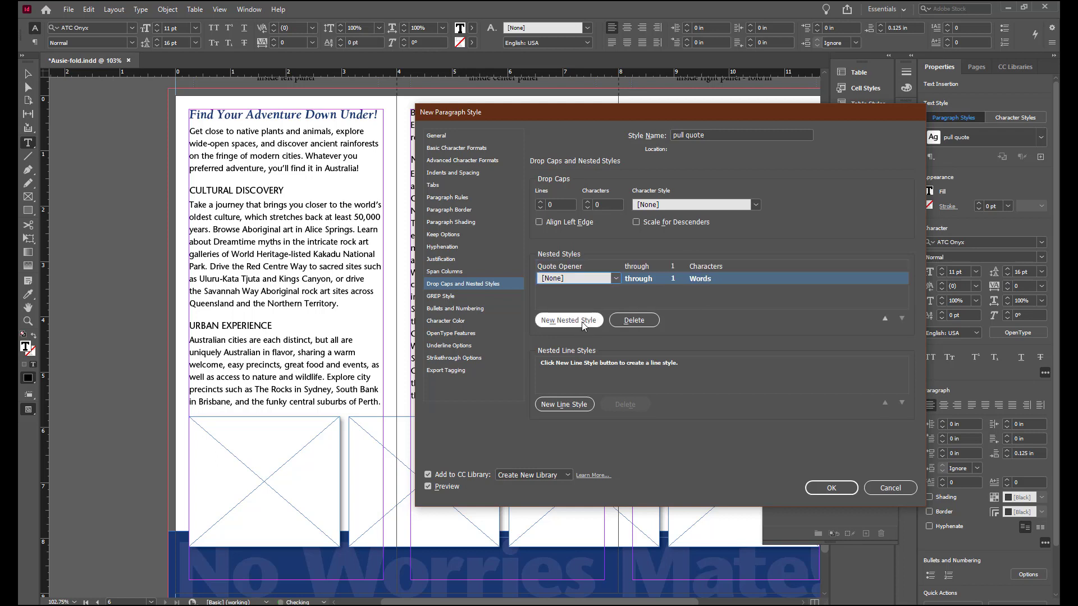
{"action": "left_click", "coordinate": [617, 278]}
{"action": "left_click", "coordinate": [592, 333]}
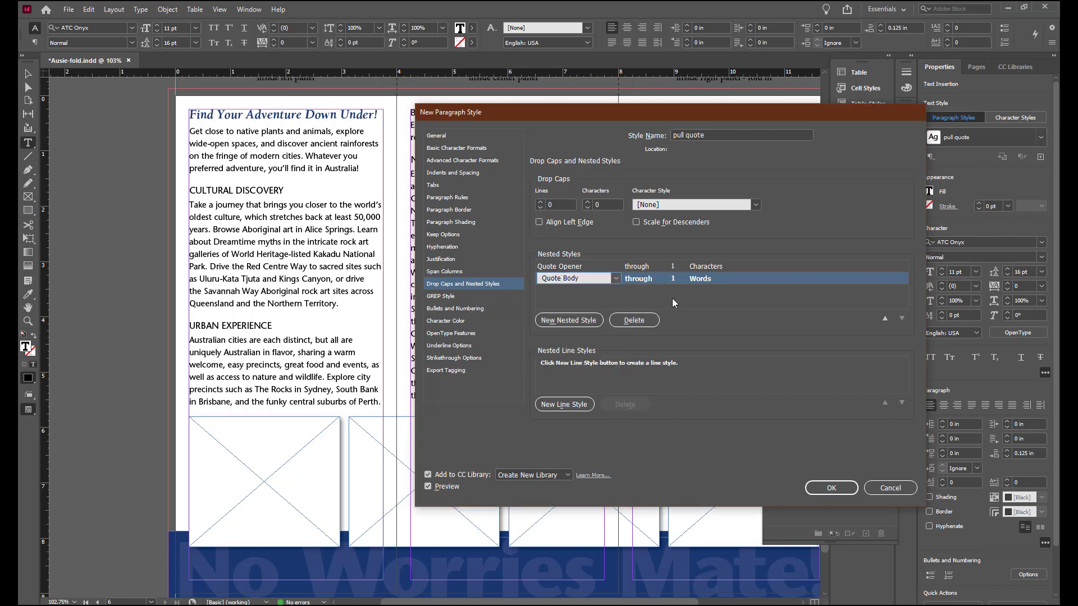
{"action": "left_click", "coordinate": [650, 279]}
{"action": "left_click", "coordinate": [655, 301]}
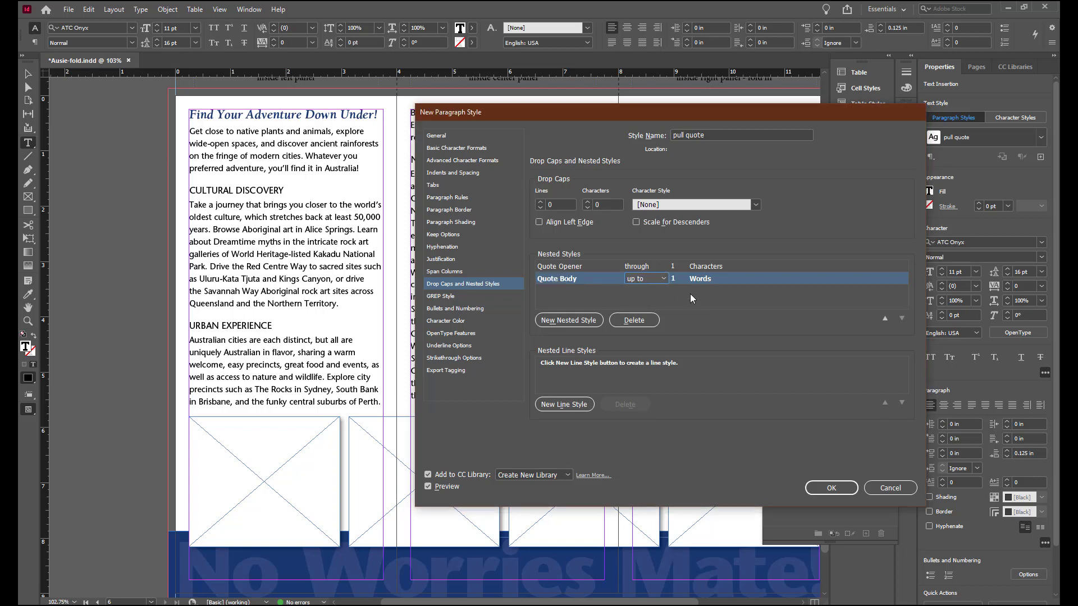
{"action": "left_click", "coordinate": [722, 272]}
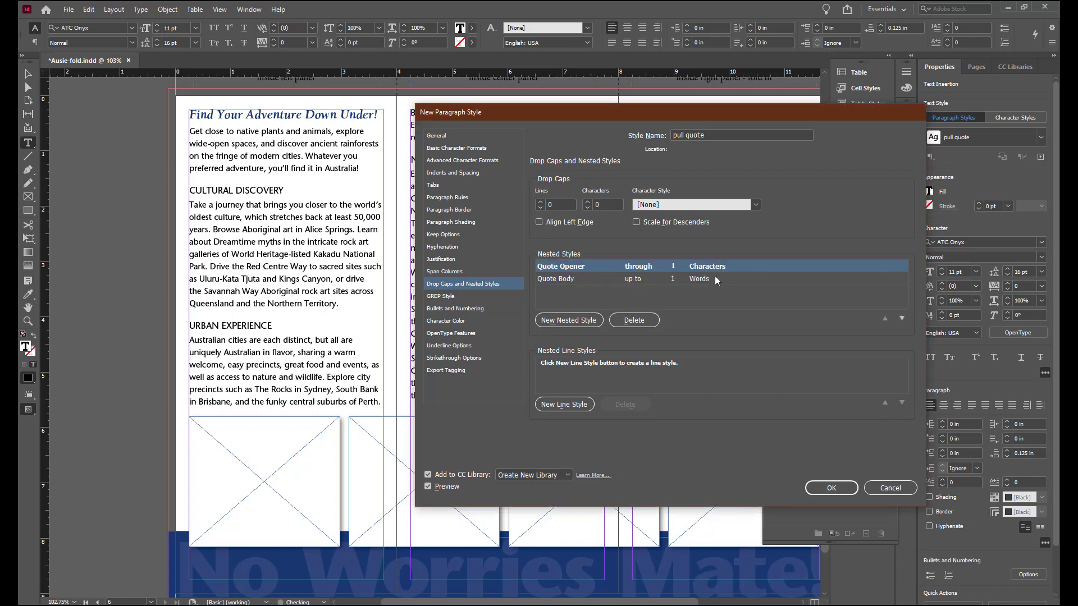
{"action": "left_click", "coordinate": [714, 279]}
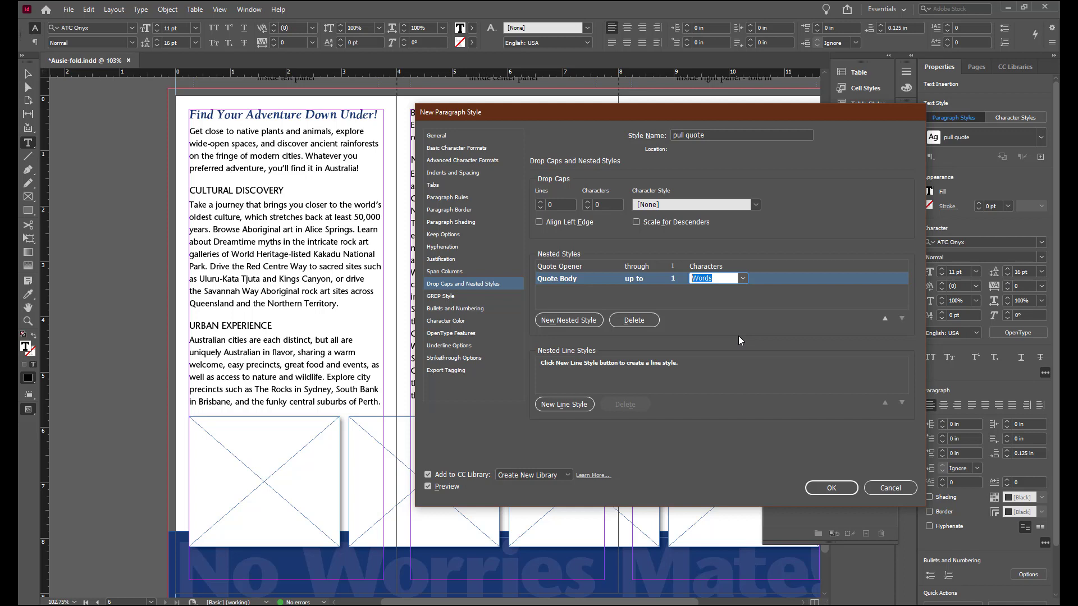
{"action": "type", "text": "-"}
Step: Add a third nested style that applies Quote Author up to 1 Tab Characters, and save the pull quote style
{"action": "left_click", "coordinate": [569, 323]}
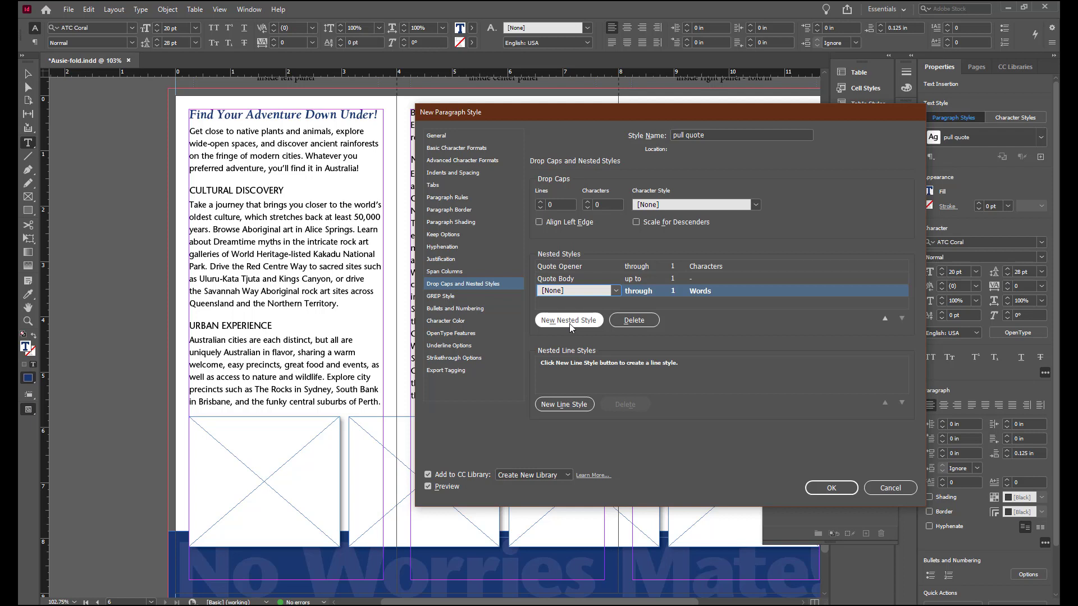
{"action": "left_click", "coordinate": [616, 290]}
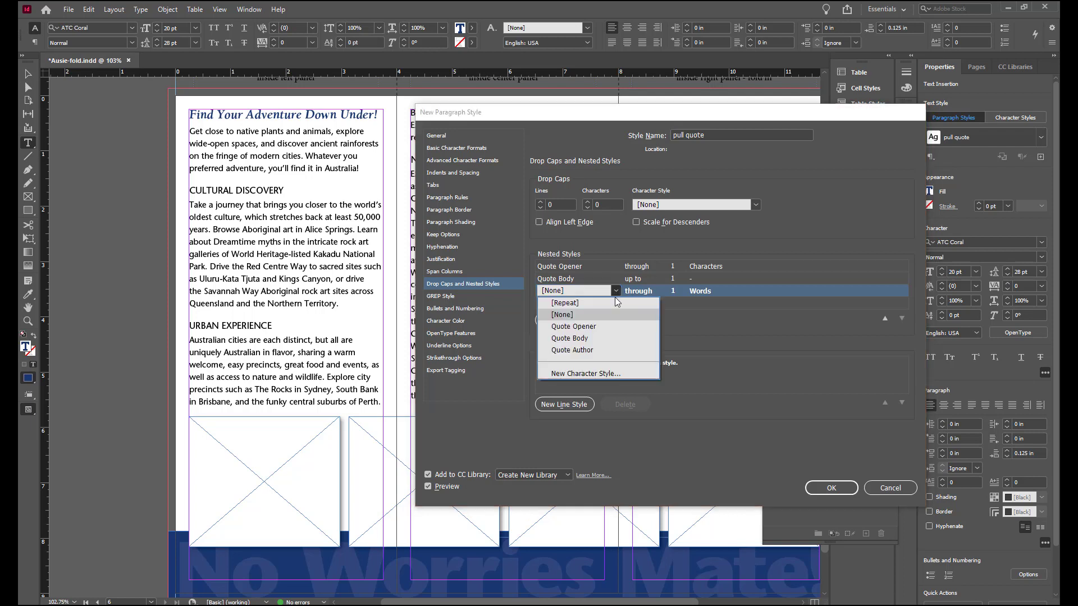
{"action": "left_click", "coordinate": [601, 355]}
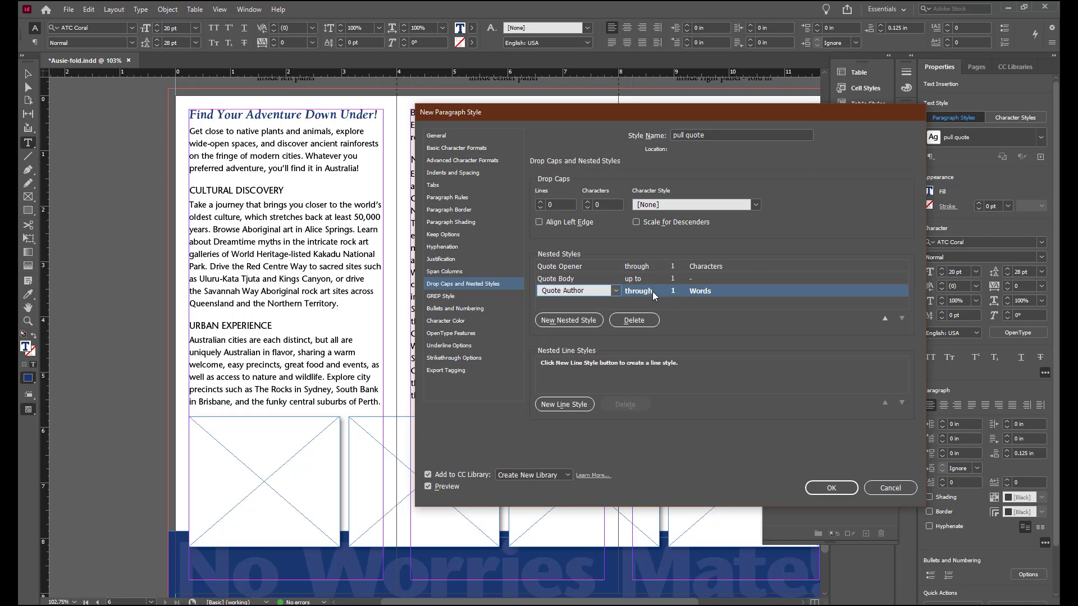
{"action": "left_click", "coordinate": [640, 291]}
{"action": "left_click", "coordinate": [665, 291]}
{"action": "left_click", "coordinate": [646, 303]}
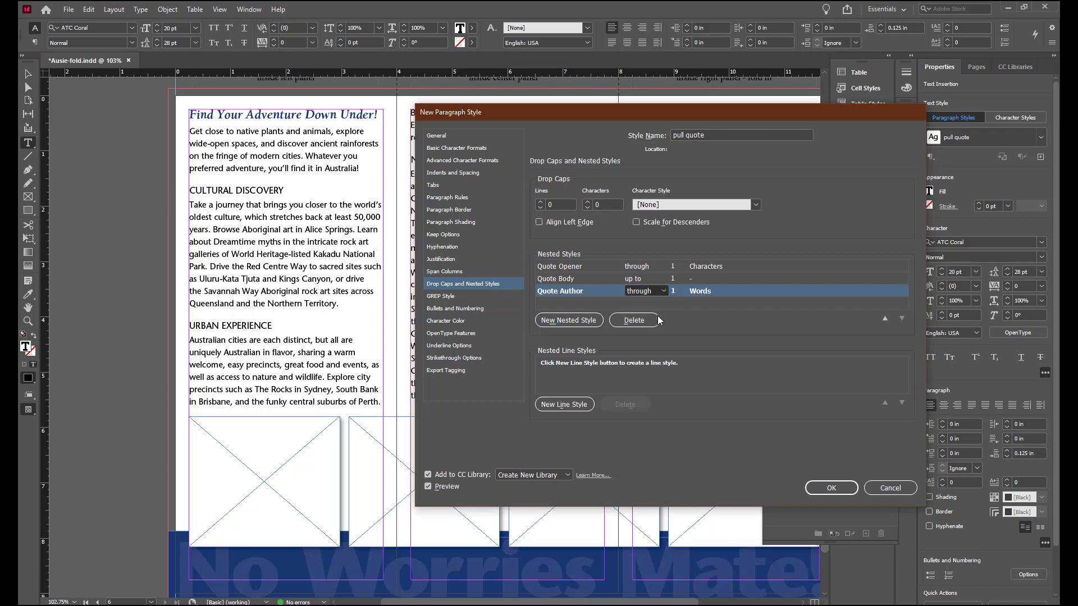
{"action": "left_click", "coordinate": [699, 292]}
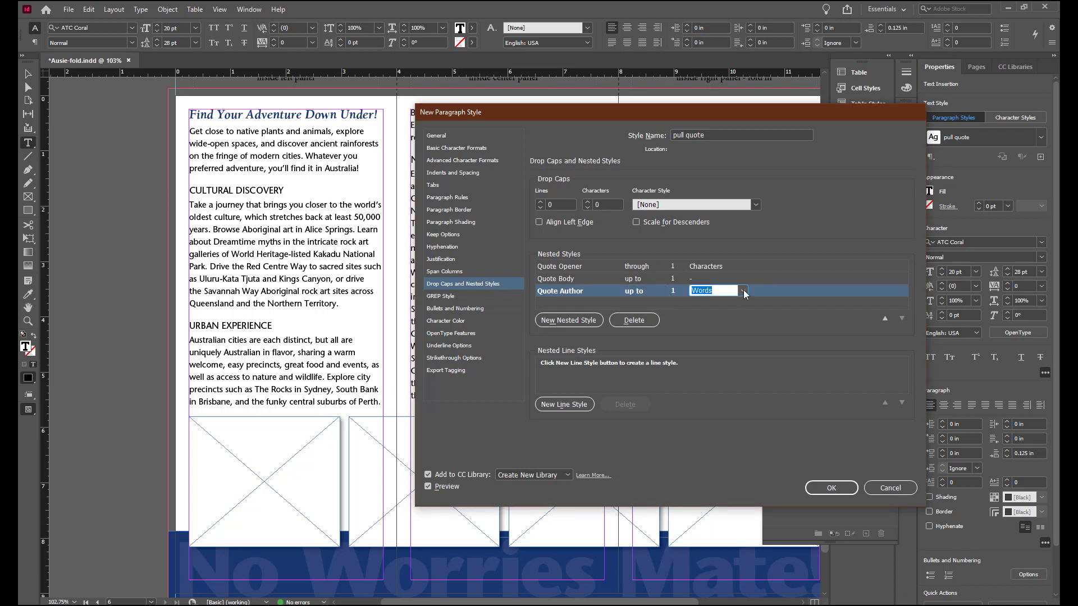
{"action": "left_click", "coordinate": [743, 291]}
{"action": "left_click", "coordinate": [744, 380]}
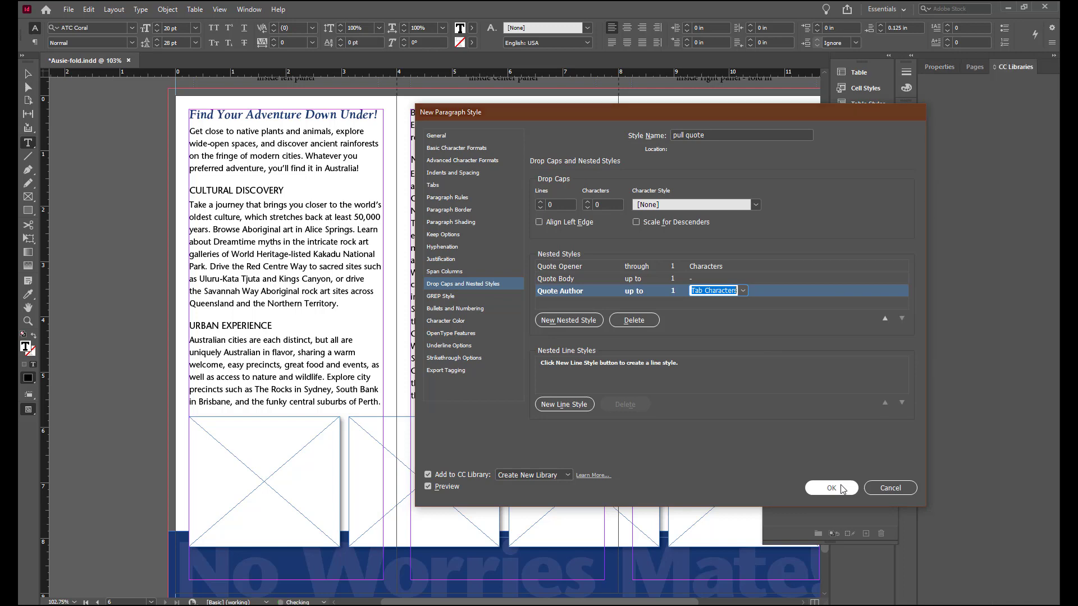
{"action": "left_click", "coordinate": [842, 489]}
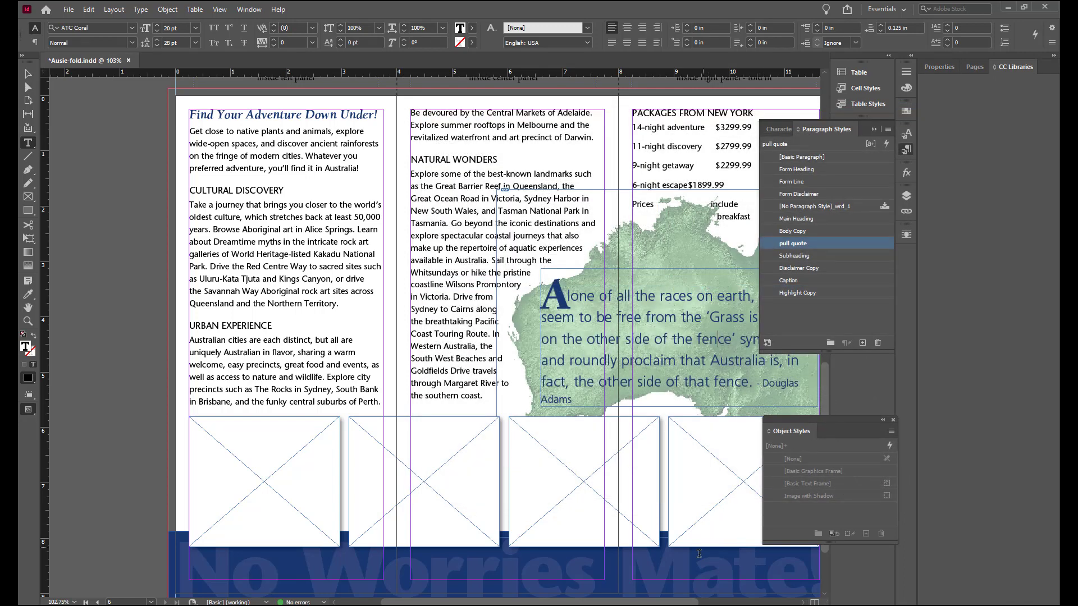
Step: Insert a forced line break before the author attribution at the end of the quote over the map
{"action": "scroll", "coordinate": [700, 604], "scroll_direction": "right", "scroll_amount": 3}
{"action": "scroll", "coordinate": [701, 604], "scroll_direction": "right", "scroll_amount": 3}
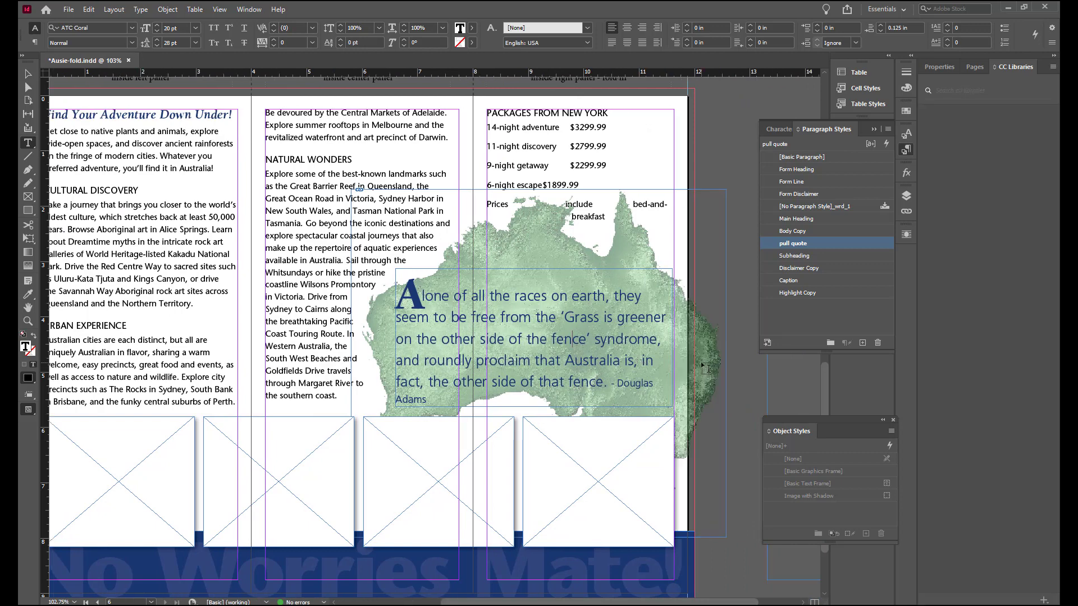
{"action": "left_click", "coordinate": [608, 383]}
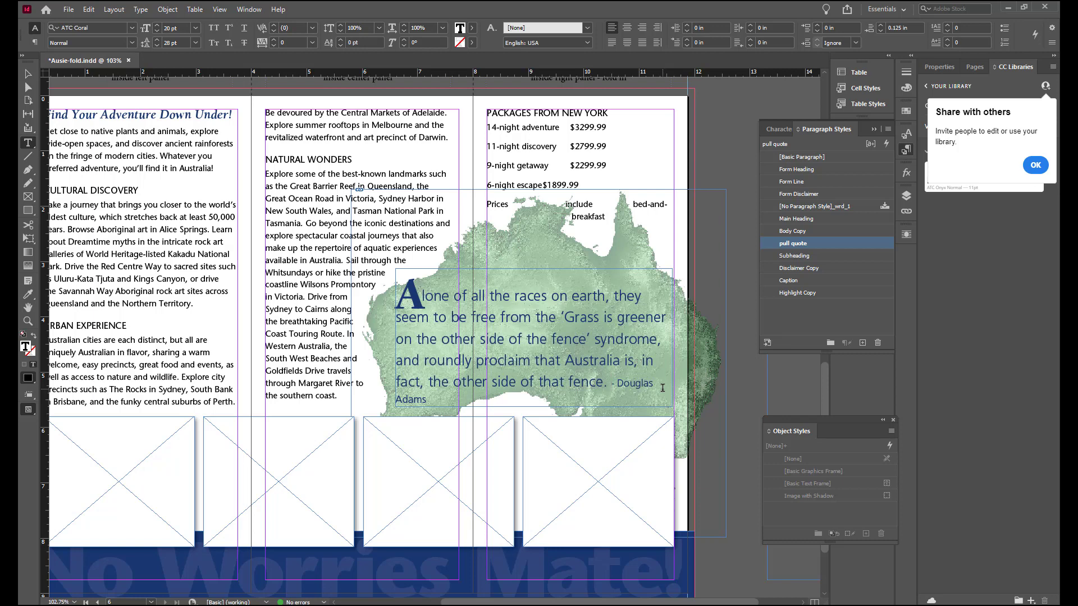
{"action": "key", "text": "shift+Return"}
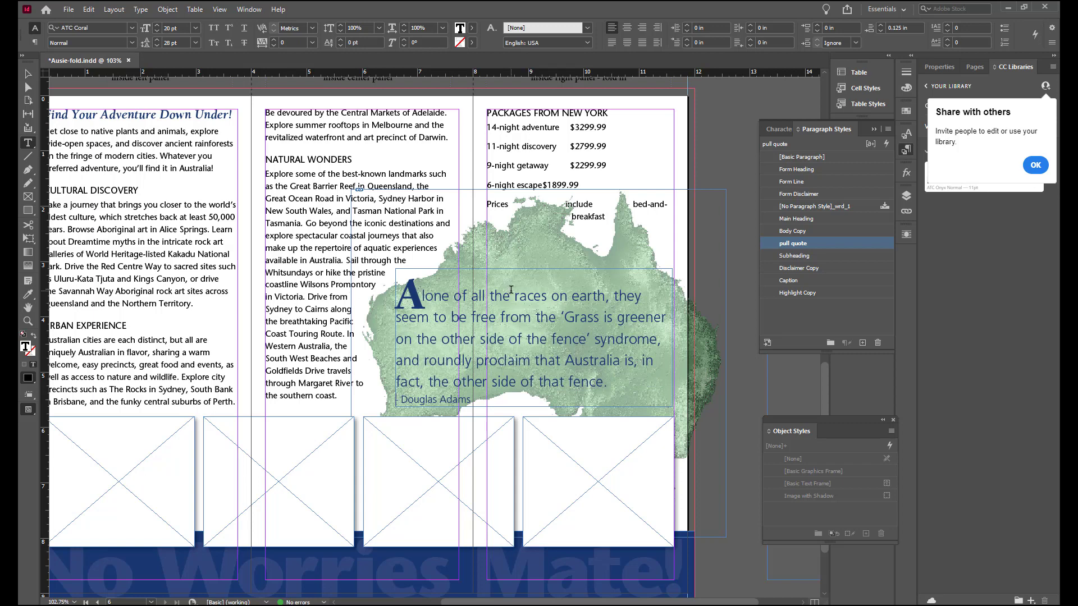
Step: Edit the pull quote paragraph style's indents and spacing, setting its alignment to Right
{"action": "double_click", "coordinate": [792, 243]}
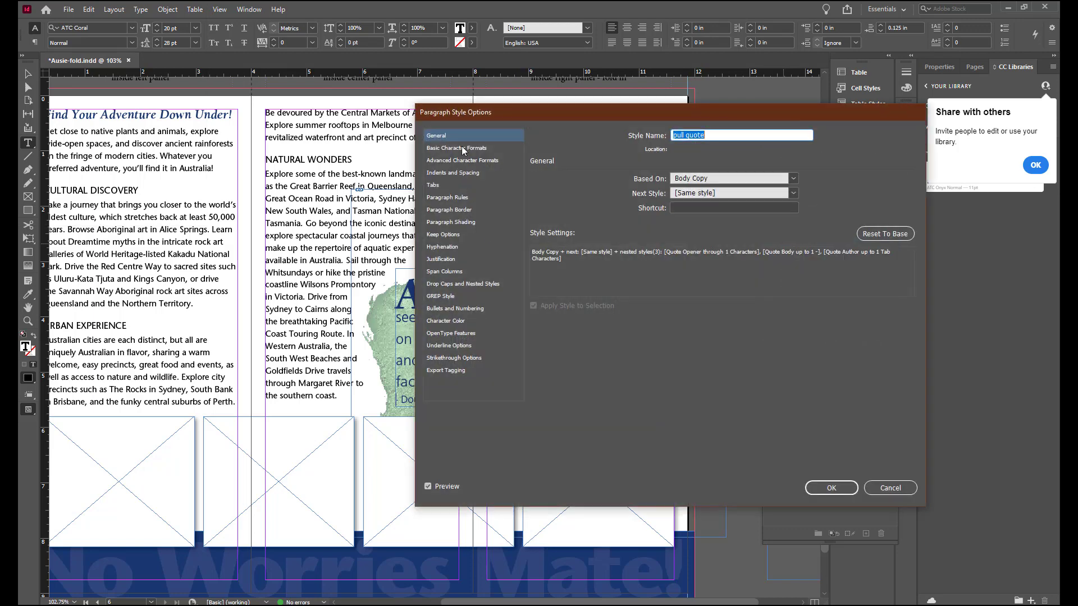
{"action": "left_click", "coordinate": [470, 149]}
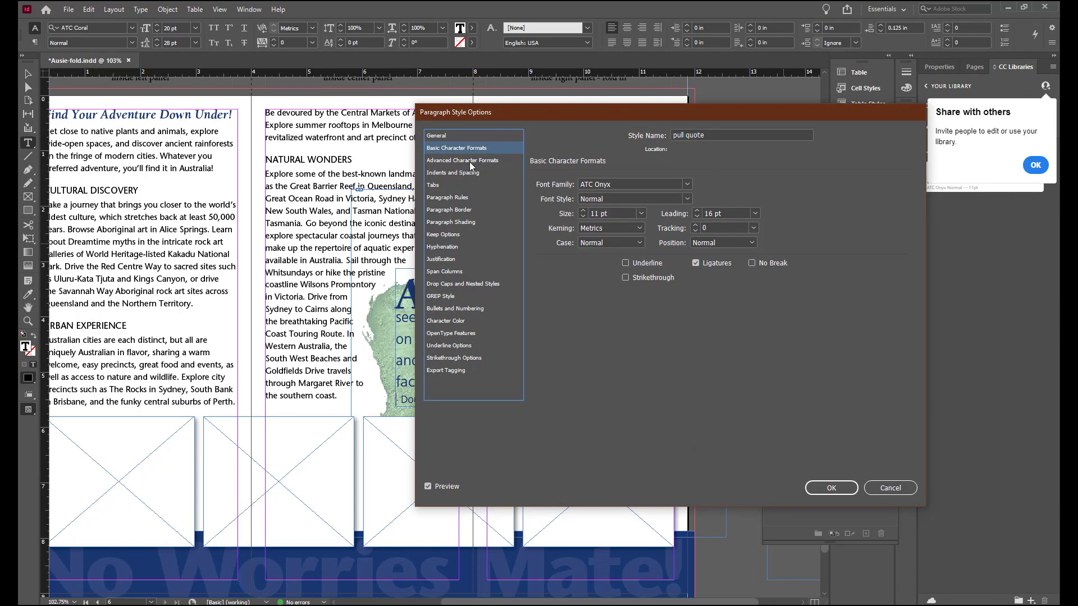
{"action": "left_click", "coordinate": [470, 163]}
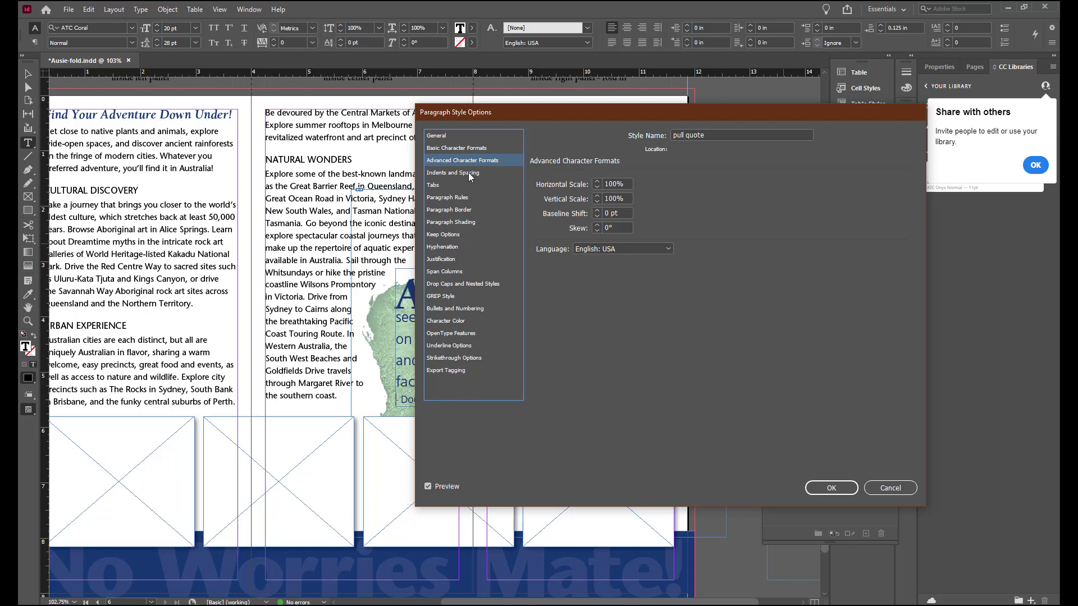
{"action": "left_click", "coordinate": [470, 175]}
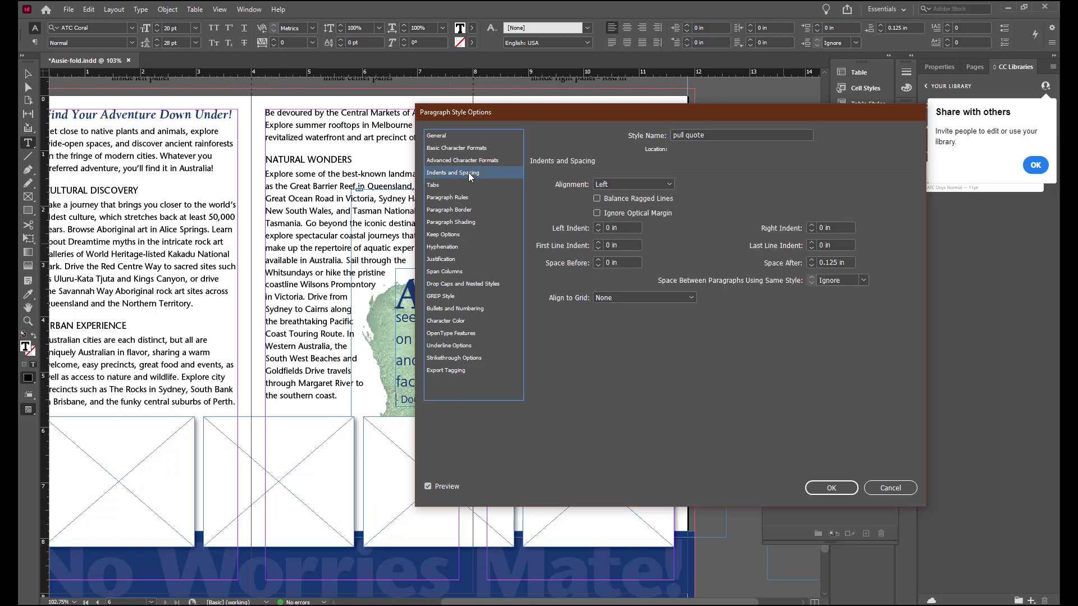
{"action": "left_click", "coordinate": [668, 183]}
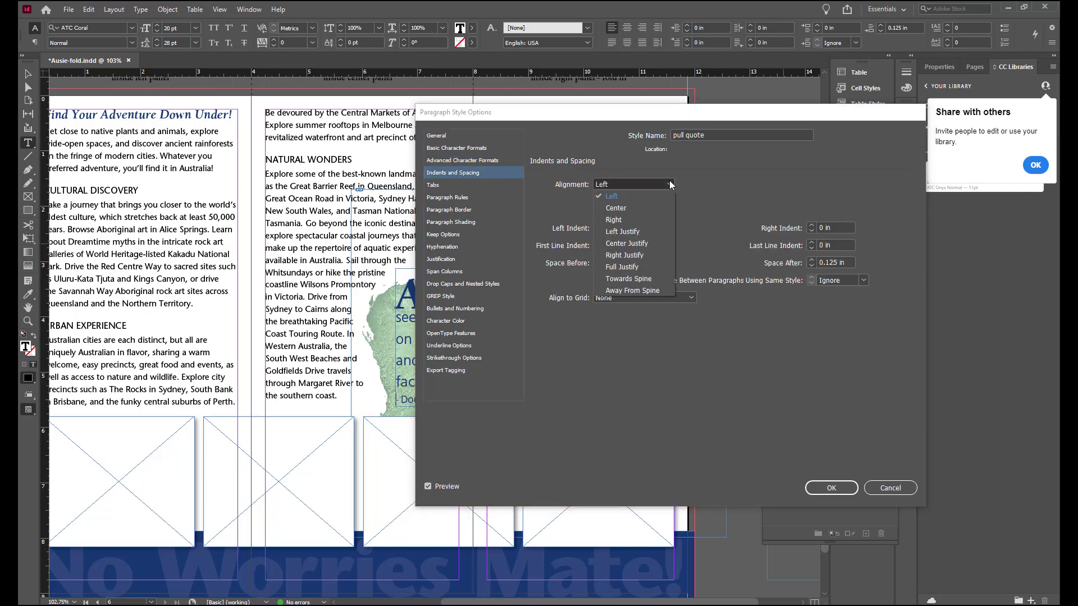
{"action": "left_click", "coordinate": [656, 218]}
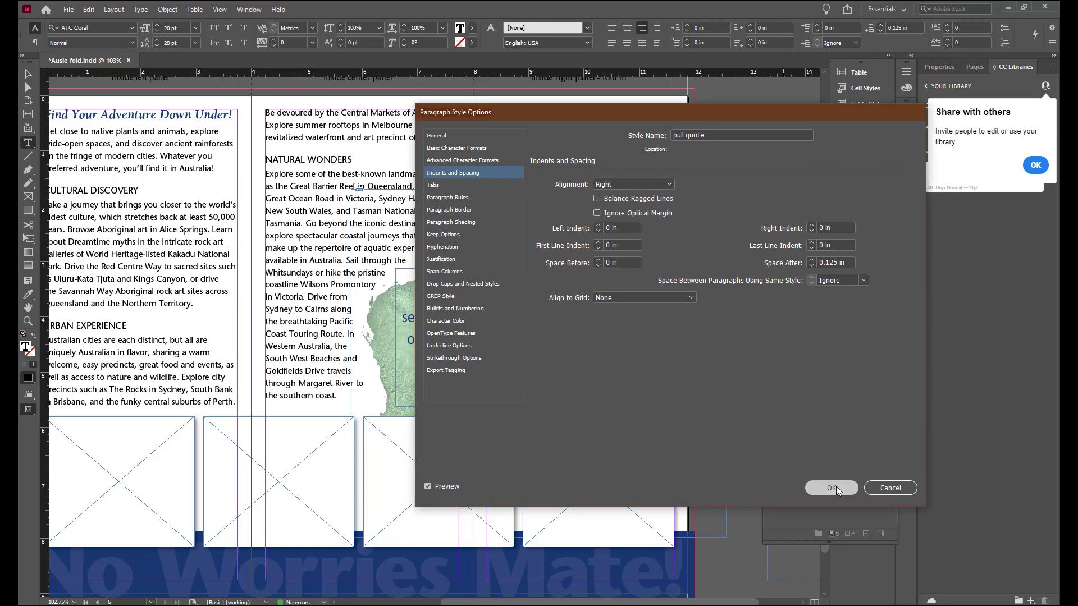